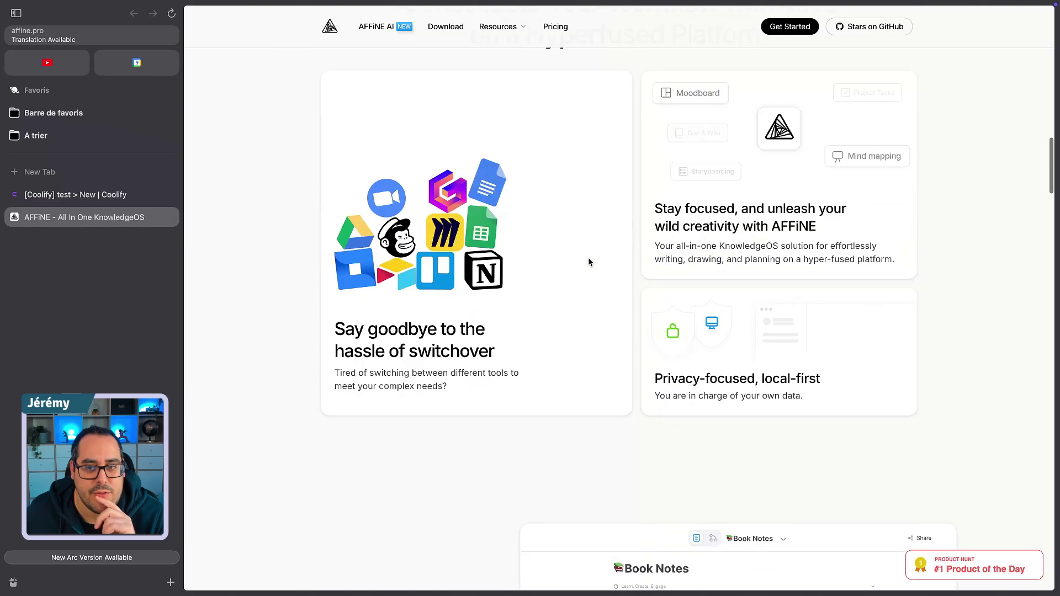
- Look through the AFFiNE homepage's feature sections, from writing and drawing to AI and open-source collaboration
{"action": "scroll", "coordinate": [588, 261], "scroll_direction": "down", "scroll_amount": 2}
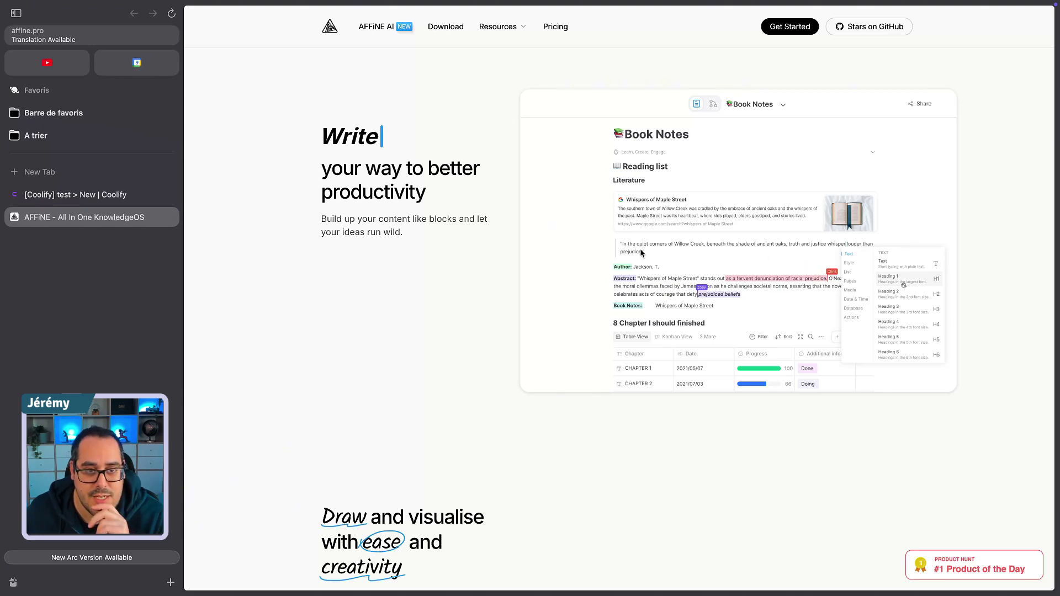
{"action": "scroll", "coordinate": [638, 260], "scroll_direction": "down", "scroll_amount": 1}
{"action": "scroll", "coordinate": [637, 260], "scroll_direction": "down", "scroll_amount": 6}
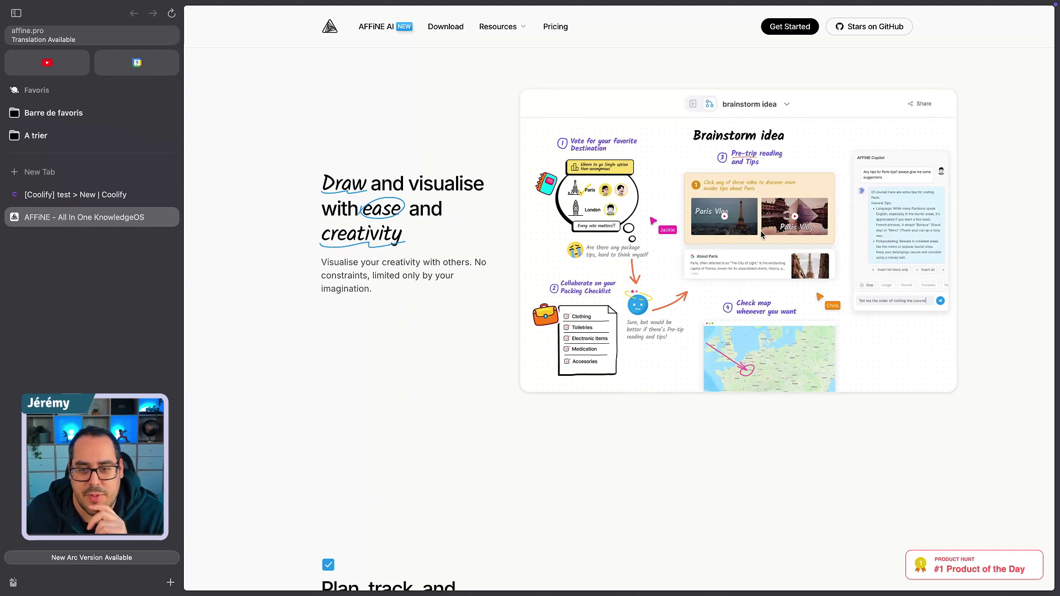
{"action": "scroll", "coordinate": [723, 222], "scroll_direction": "down", "scroll_amount": 9}
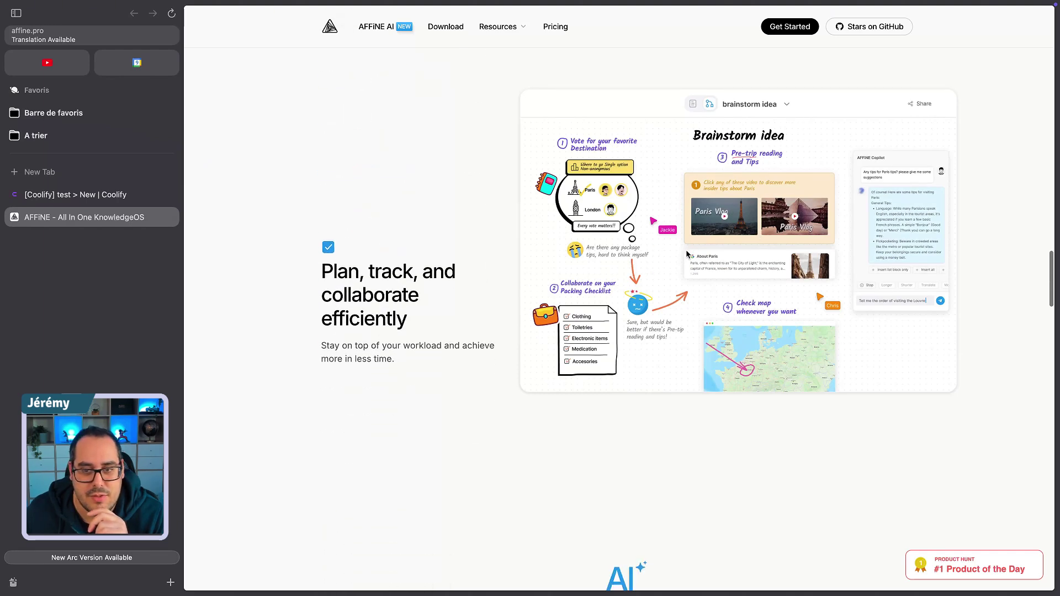
{"action": "scroll", "coordinate": [688, 253], "scroll_direction": "down", "scroll_amount": 8}
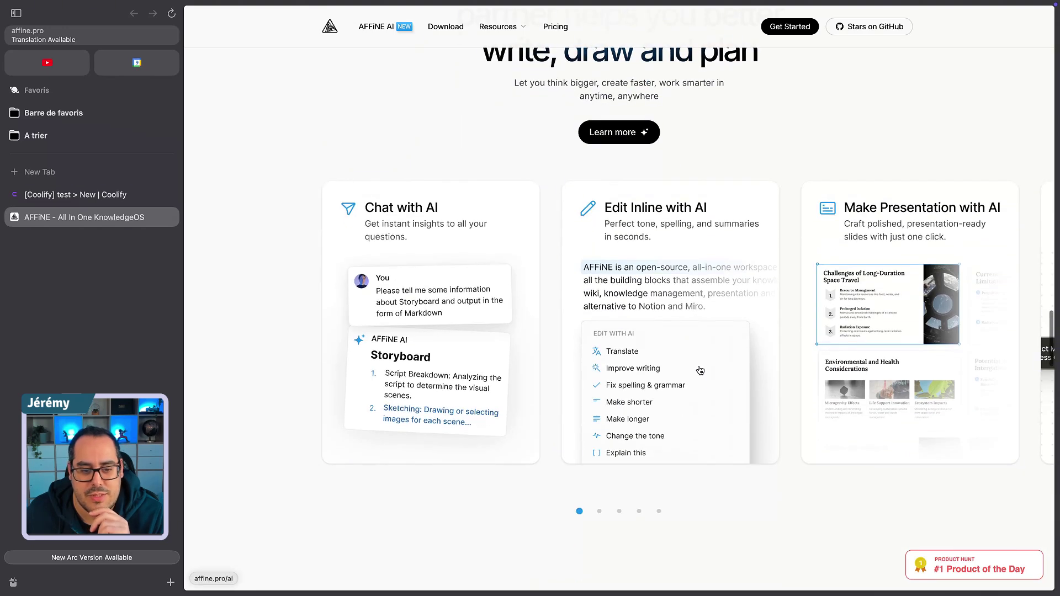
{"action": "scroll", "coordinate": [701, 363], "scroll_direction": "down", "scroll_amount": 7}
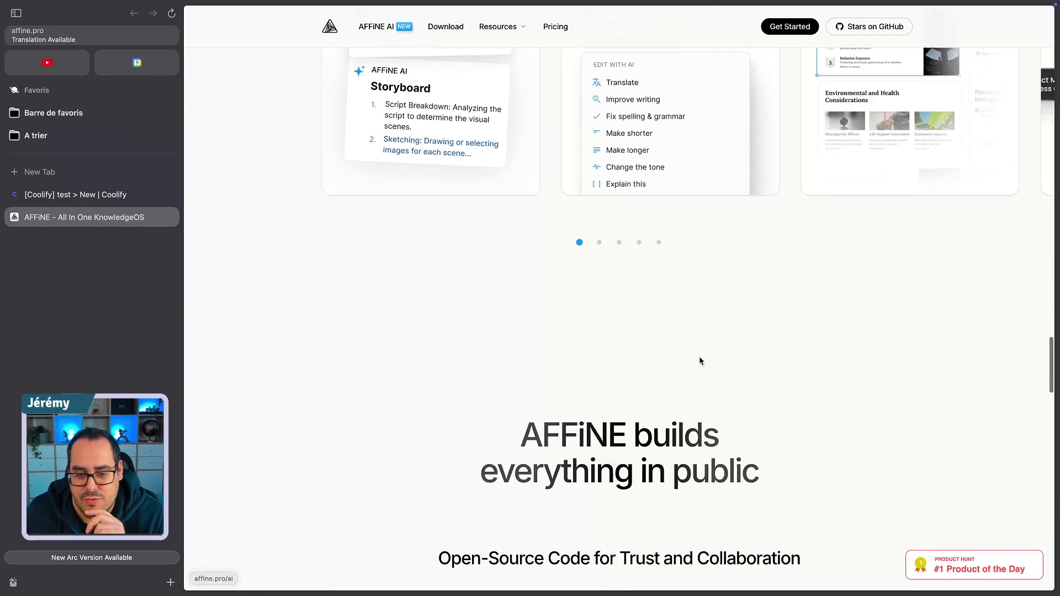
{"action": "scroll", "coordinate": [699, 357], "scroll_direction": "down", "scroll_amount": 7}
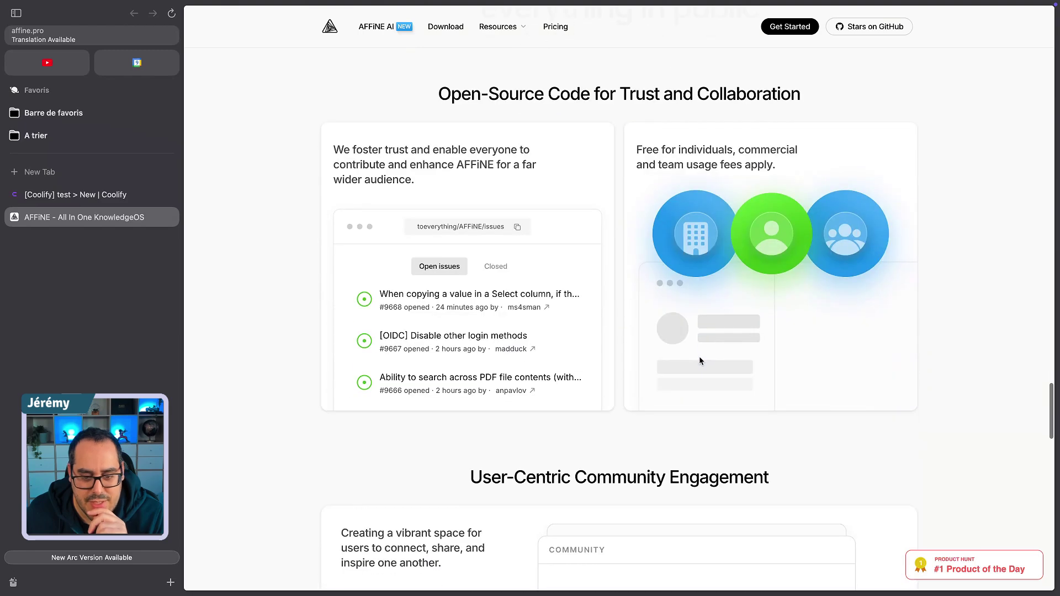
{"action": "scroll", "coordinate": [699, 356], "scroll_direction": "down", "scroll_amount": 3}
{"action": "scroll", "coordinate": [698, 353], "scroll_direction": "up", "scroll_amount": 15}
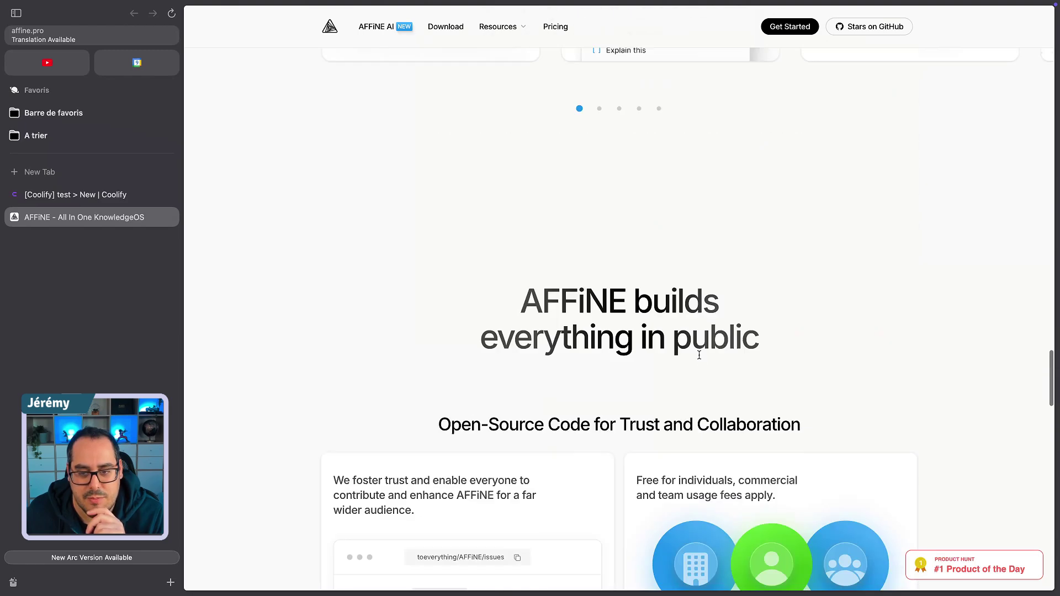
- Open AFFiNE's GitHub repository in a new browser tab and switch to it to check its stars
{"action": "right_click", "coordinate": [875, 27]}
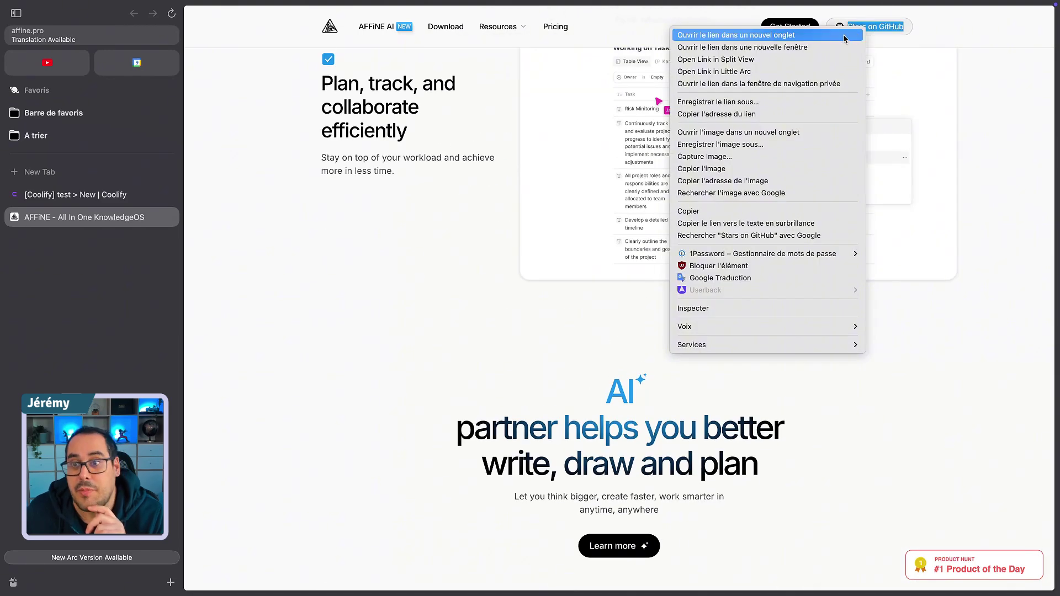
{"action": "left_click", "coordinate": [438, 155]}
{"action": "left_click", "coordinate": [93, 240]}
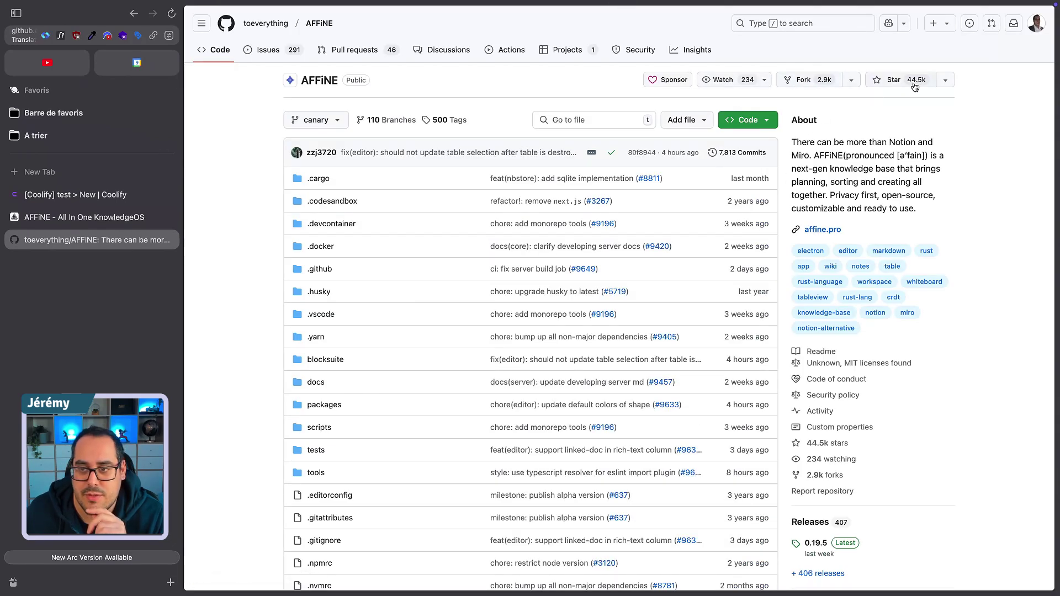
- Search the web for the n8n GitHub page in a new tab and open the n8n-io/n8n repository for comparison
{"action": "left_click", "coordinate": [49, 172]}
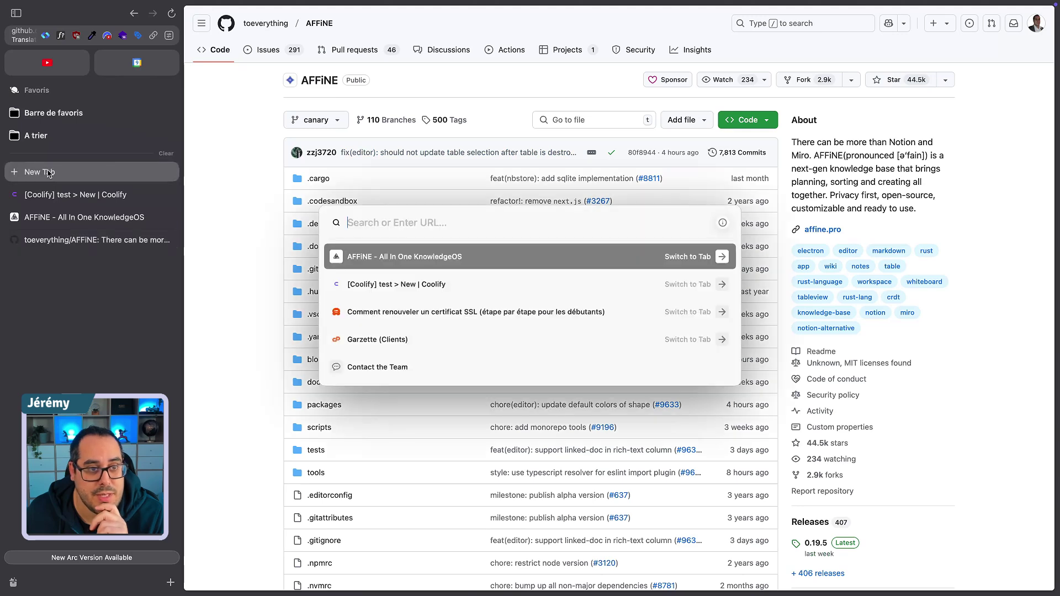
{"action": "type", "text": "n8n"}
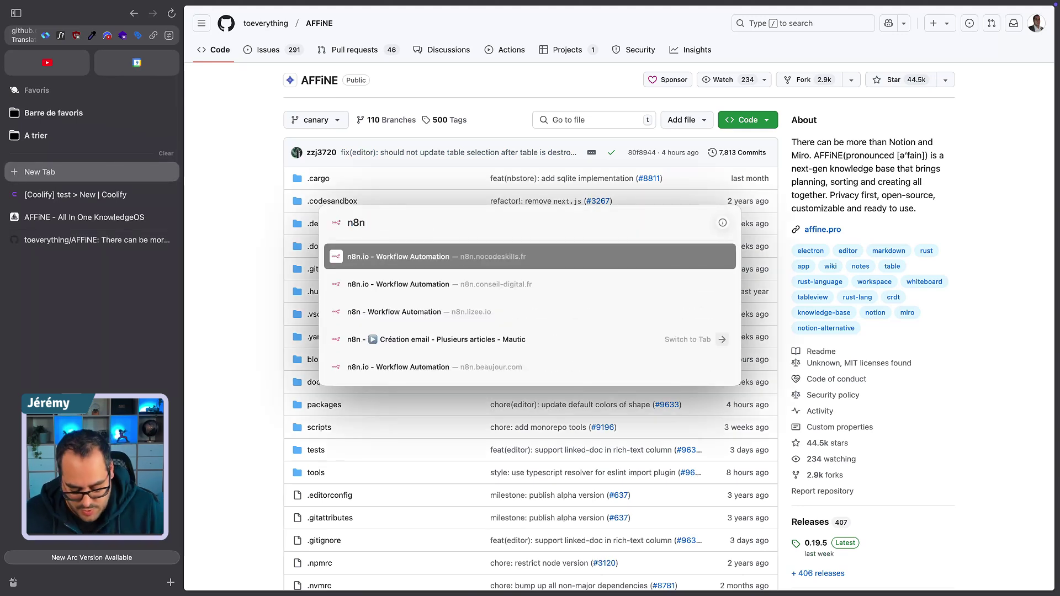
{"action": "type", "text": " githnu"}
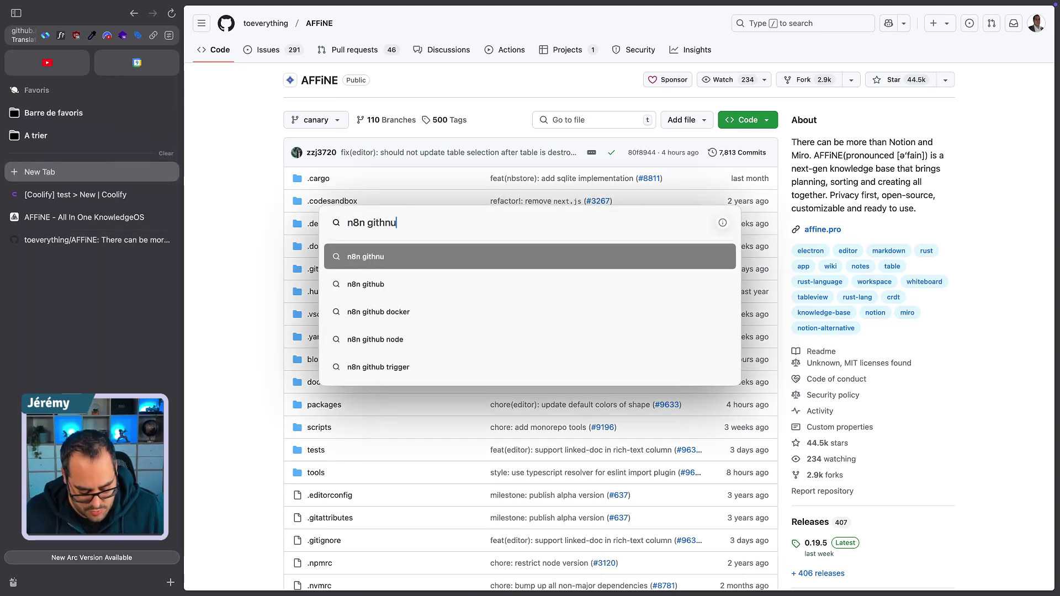
{"action": "key", "text": "BackSpace"}
{"action": "key", "text": "BackSpace"}
{"action": "type", "text": "hyun"}
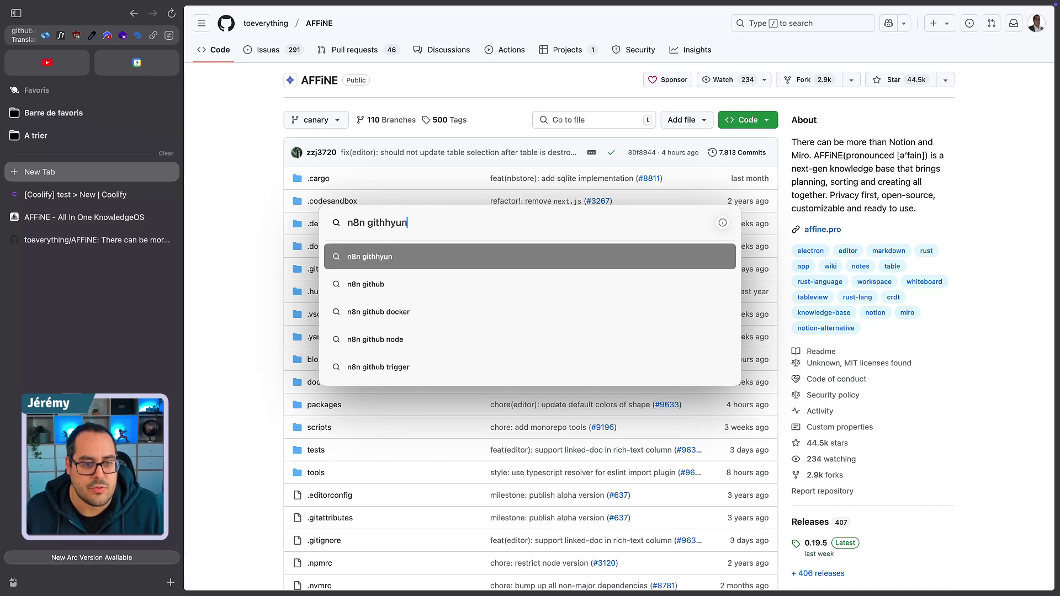
{"action": "key", "text": "BackSpace"}
{"action": "key", "text": "BackSpace"}
{"action": "type", "text": "ub"}
{"action": "key", "text": "Return"}
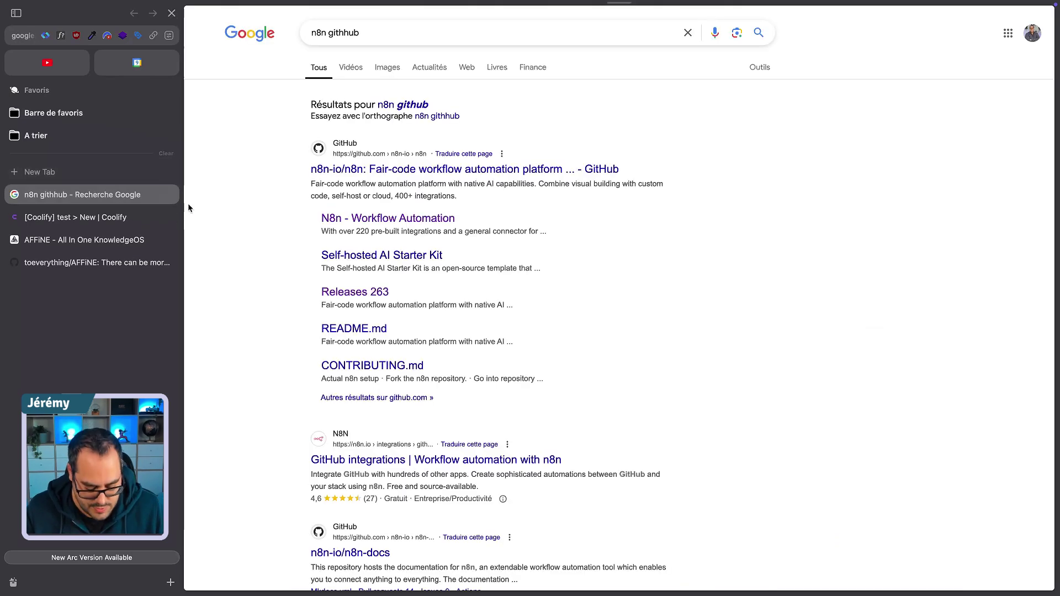
{"action": "left_click", "coordinate": [389, 170]}
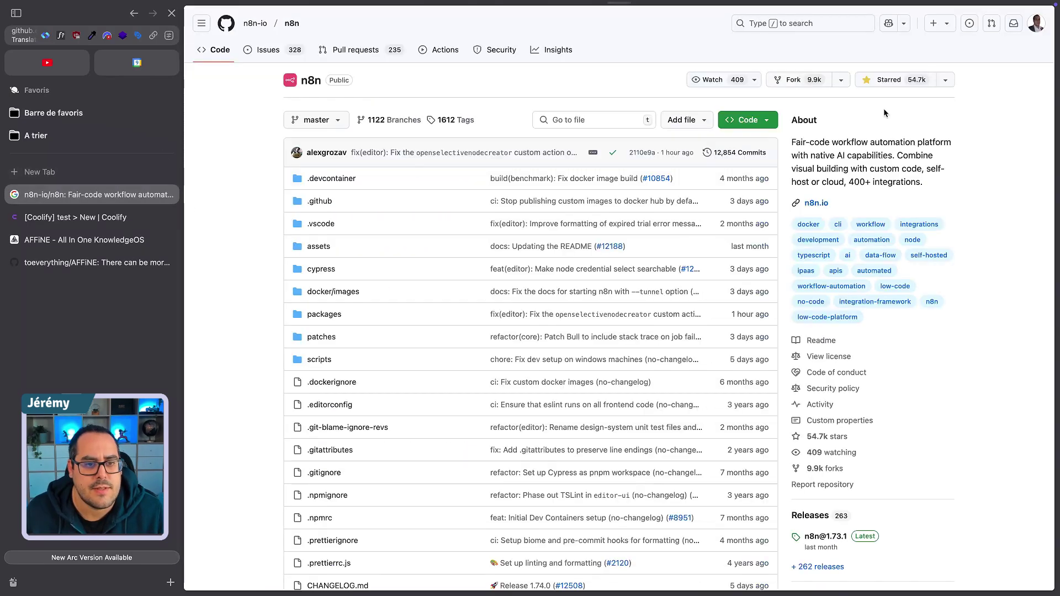
- Return to the AFFiNE website and review the rest of the homepage down to its footer links
{"action": "left_click", "coordinate": [101, 267]}
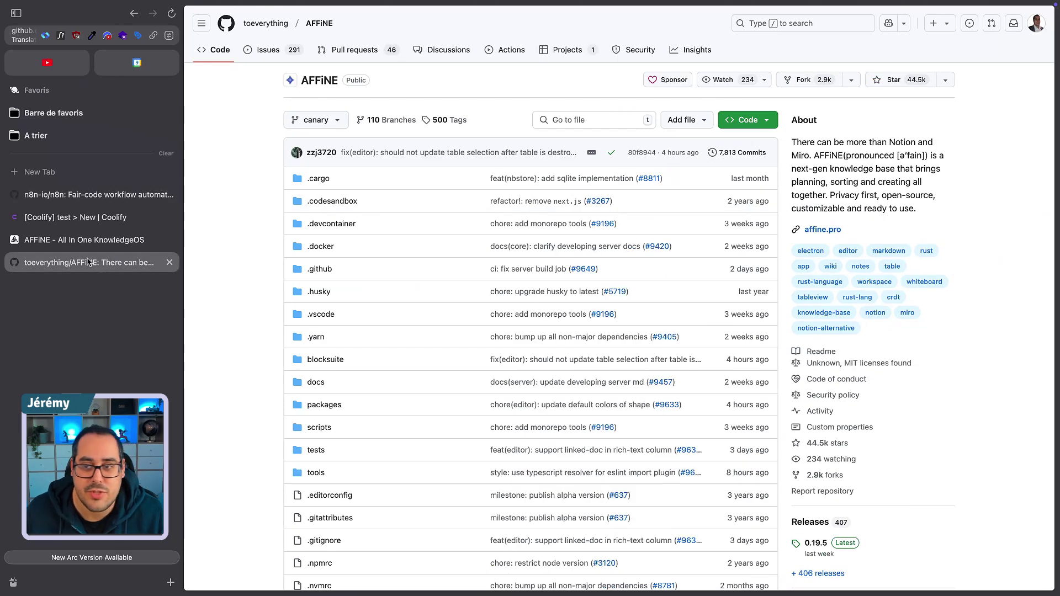
{"action": "left_click", "coordinate": [84, 239]}
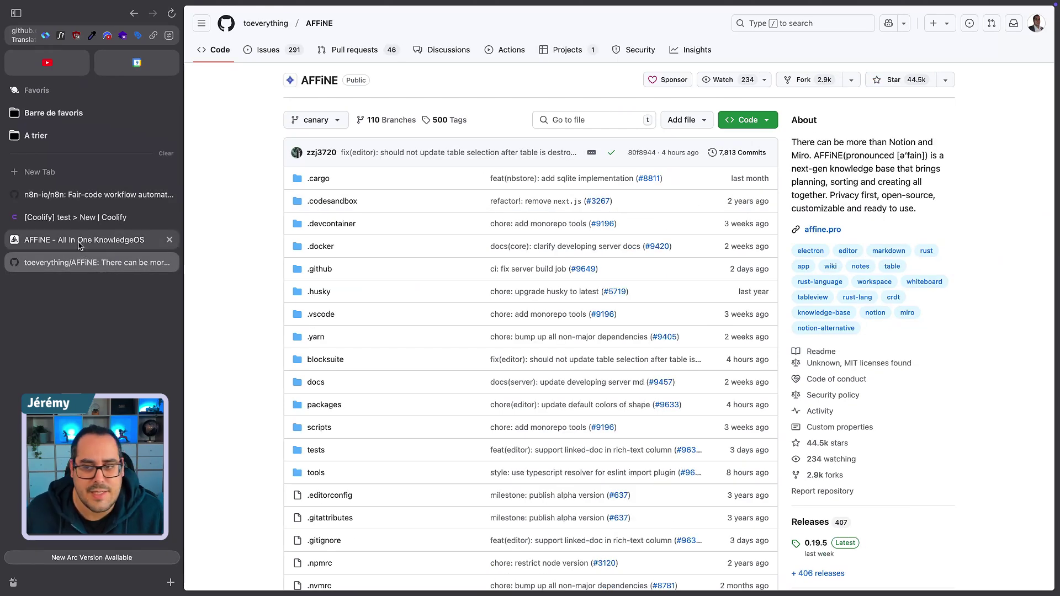
{"action": "scroll", "coordinate": [613, 373], "scroll_direction": "down", "scroll_amount": 20}
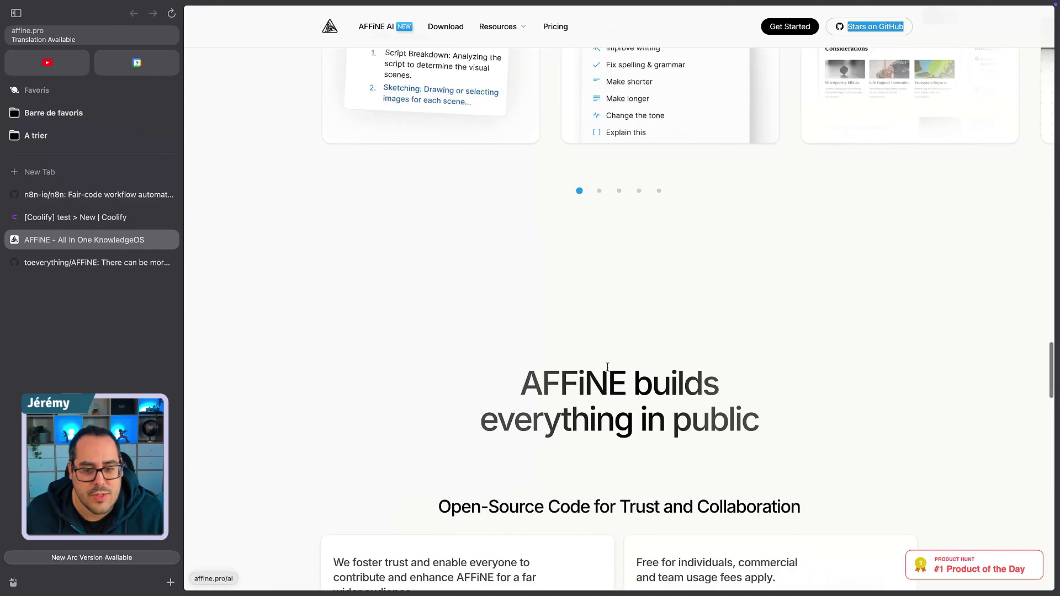
{"action": "scroll", "coordinate": [604, 371], "scroll_direction": "down", "scroll_amount": 15}
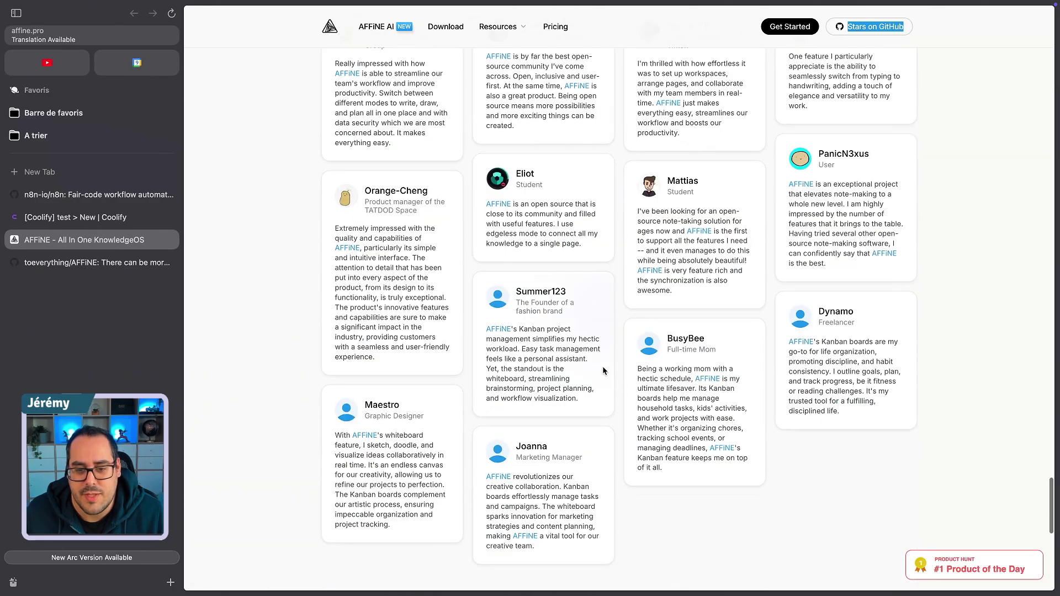
{"action": "scroll", "coordinate": [603, 370], "scroll_direction": "down", "scroll_amount": 5}
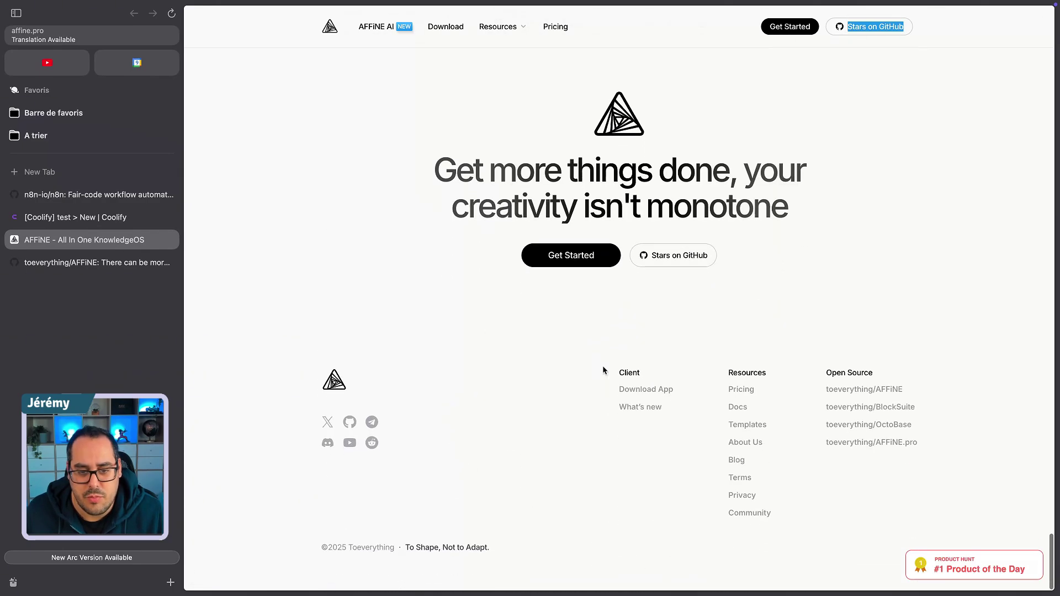
- Open the footer's Docs and Templates links in new tabs and switch to the Templates page
{"action": "right_click", "coordinate": [745, 409]}
{"action": "left_click", "coordinate": [789, 341]}
{"action": "right_click", "coordinate": [757, 423]}
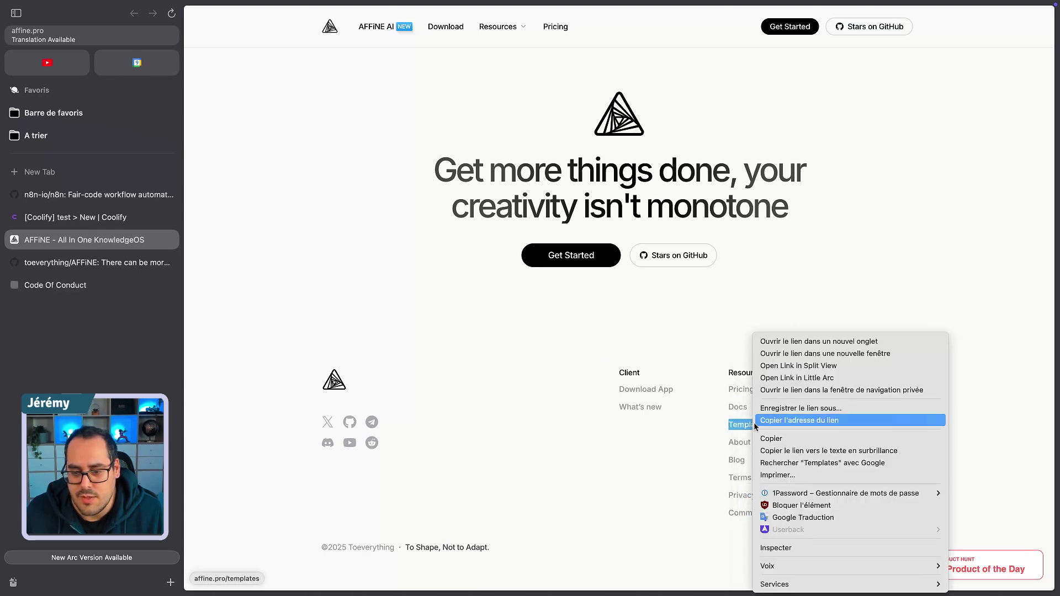
{"action": "left_click", "coordinate": [779, 342]}
{"action": "left_click", "coordinate": [83, 307]}
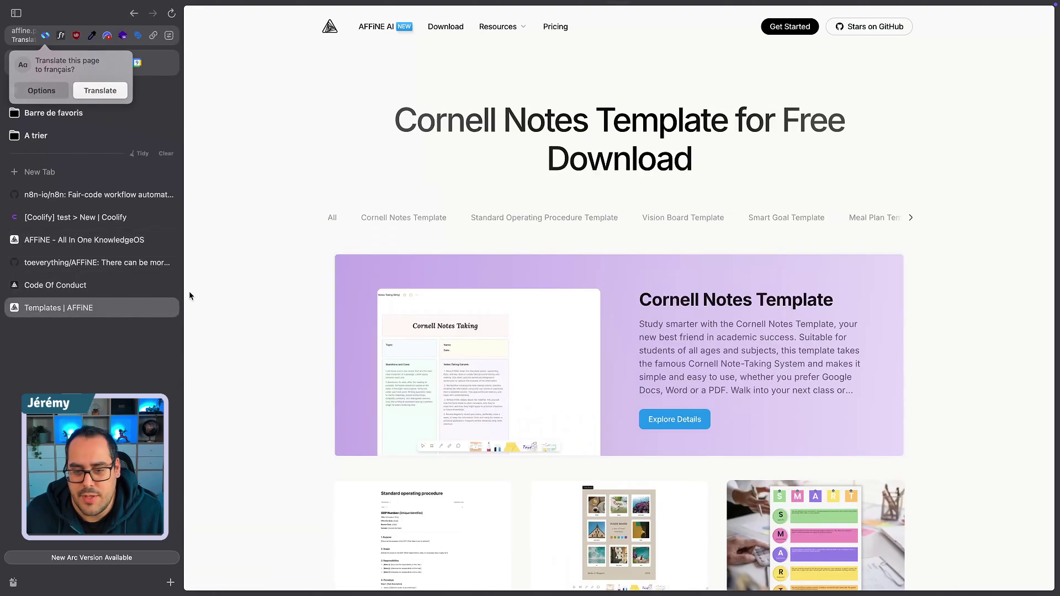
- Open the second Cornell Notes Template in the template gallery and launch its preview
{"action": "scroll", "coordinate": [651, 312], "scroll_direction": "down", "scroll_amount": 6}
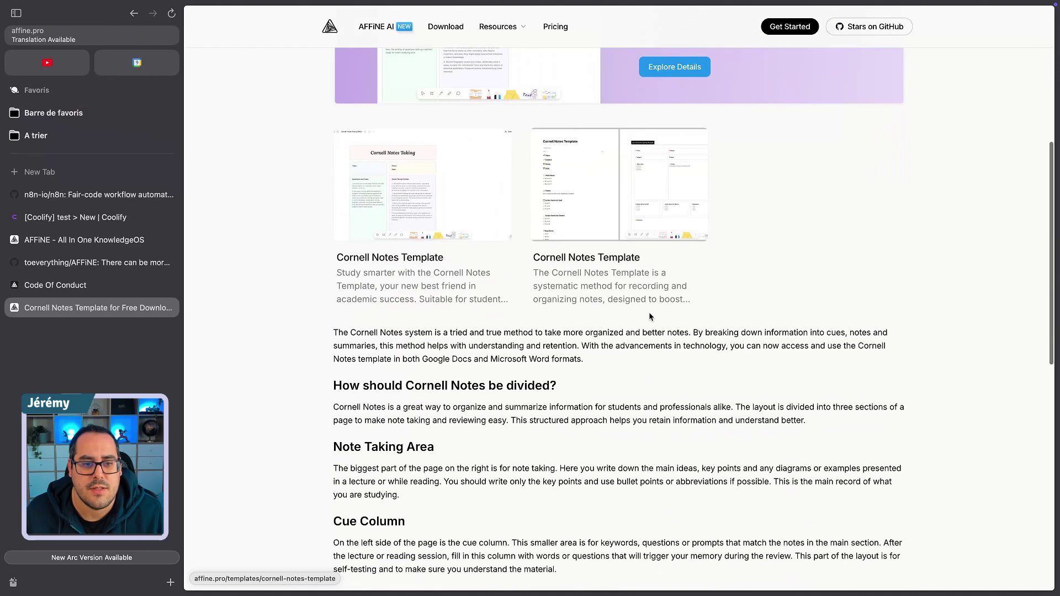
{"action": "left_click", "coordinate": [607, 181]}
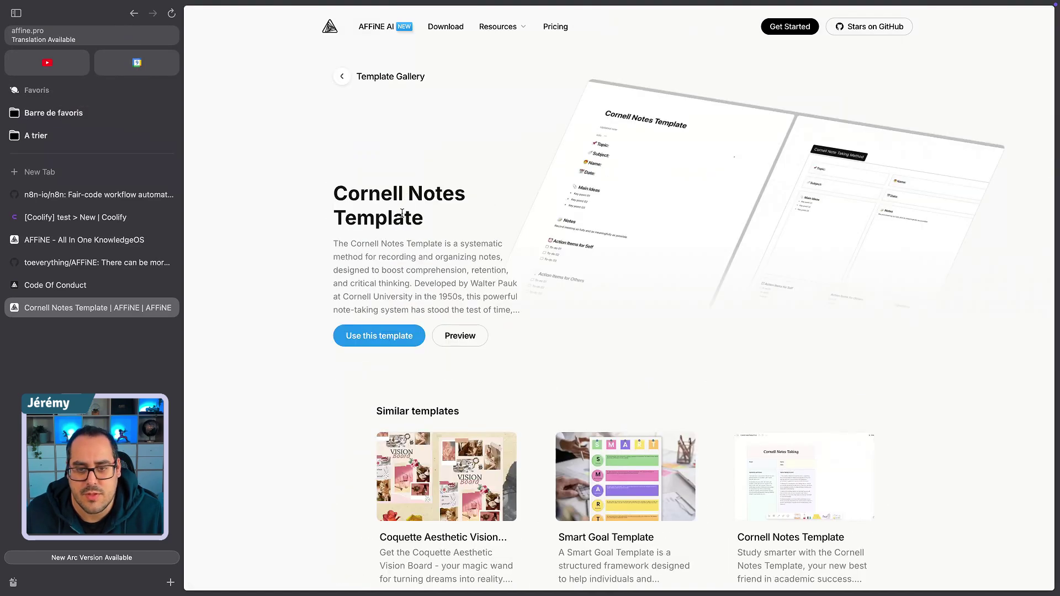
{"action": "left_click", "coordinate": [470, 335]}
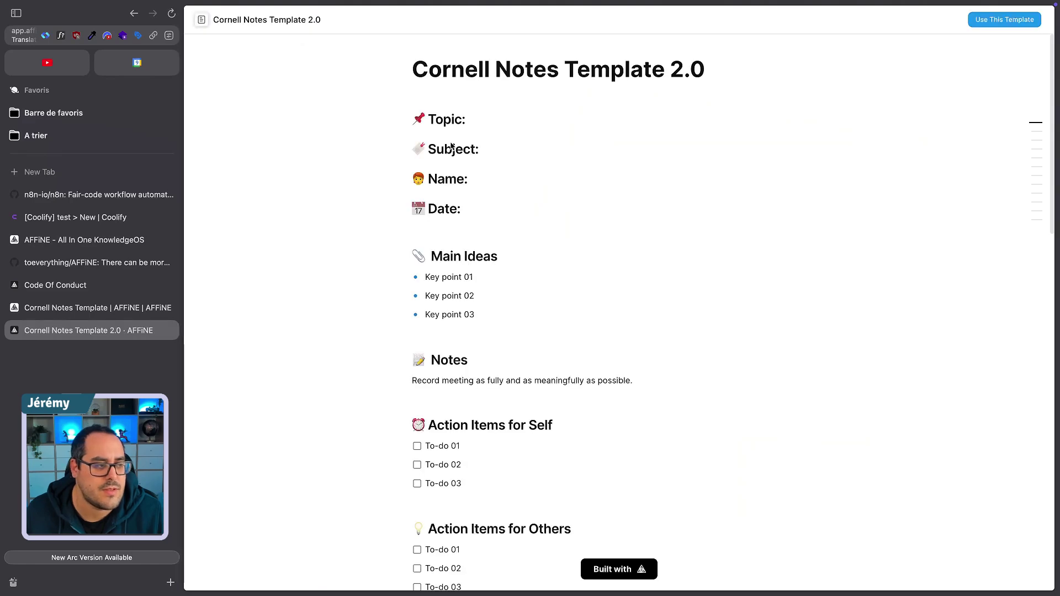
- Examine the Cornell Notes Template 2.0 preview, including its page sections and the embedded edgeless-mode layout
{"action": "scroll", "coordinate": [590, 277], "scroll_direction": "down", "scroll_amount": 7}
{"action": "scroll", "coordinate": [478, 272], "scroll_direction": "up", "scroll_amount": 2}
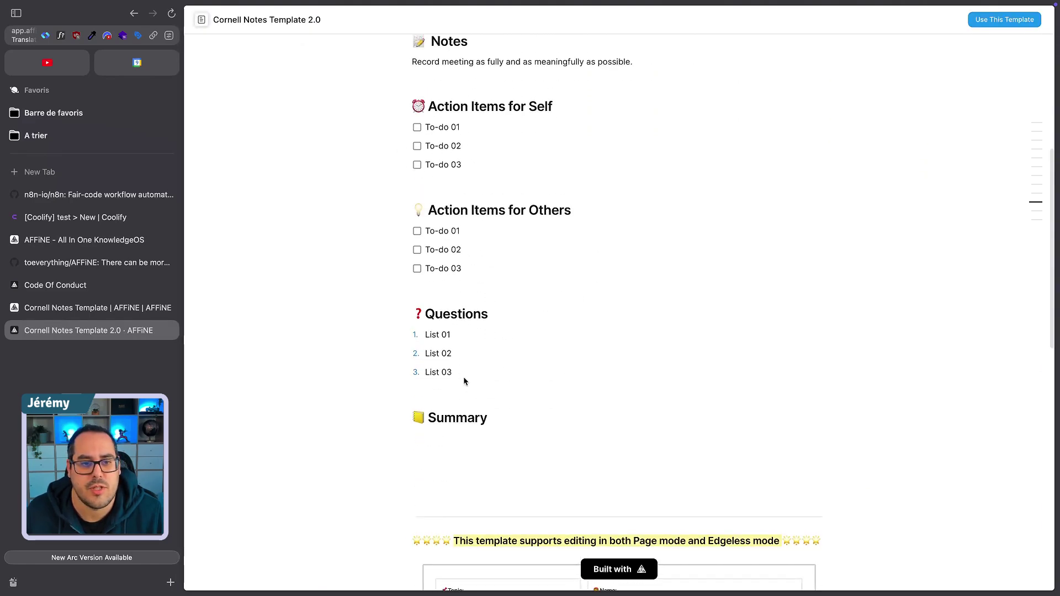
{"action": "scroll", "coordinate": [563, 412], "scroll_direction": "down", "scroll_amount": 8}
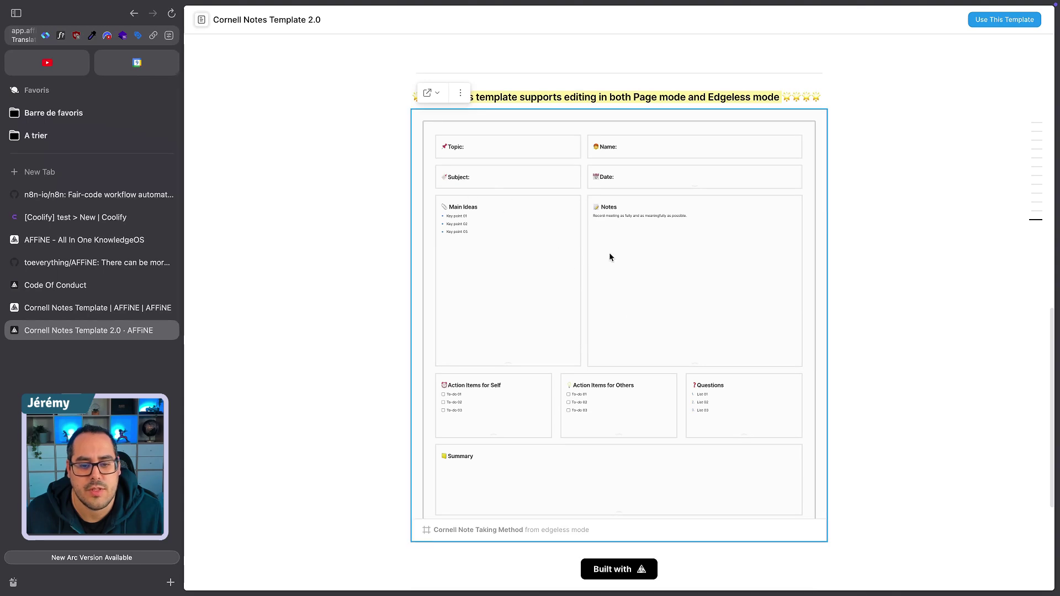
{"action": "scroll", "coordinate": [578, 220], "scroll_direction": "down", "scroll_amount": 5}
{"action": "scroll", "coordinate": [605, 495], "scroll_direction": "down", "scroll_amount": 1}
{"action": "scroll", "coordinate": [220, 213], "scroll_direction": "up", "scroll_amount": 15}
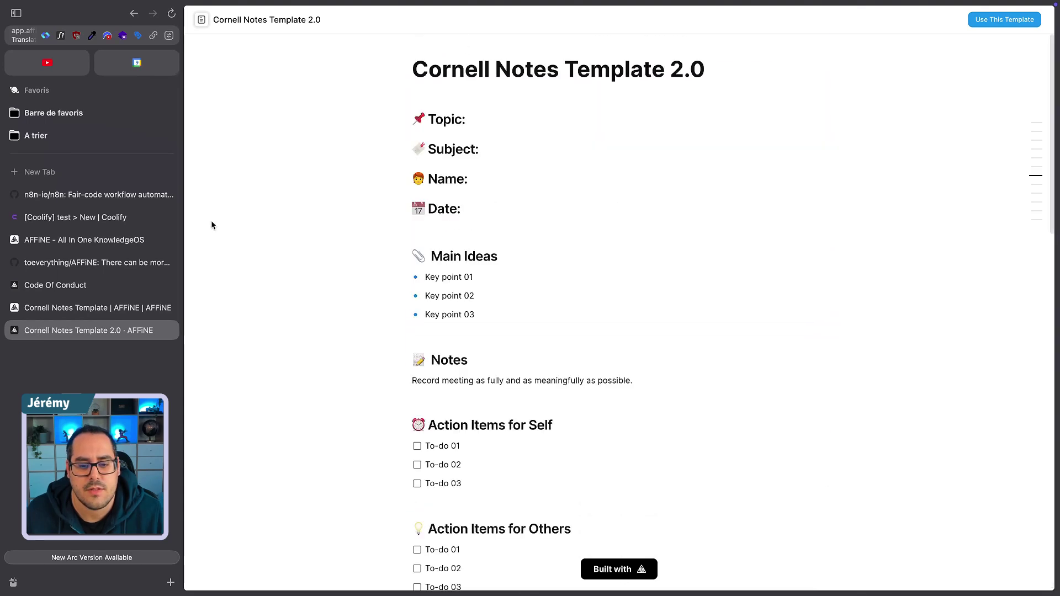
- Switch to Coolify and create an Affine service on the Dedicated server with the Standalone Docker destination on the coolify network
{"action": "left_click", "coordinate": [50, 218]}
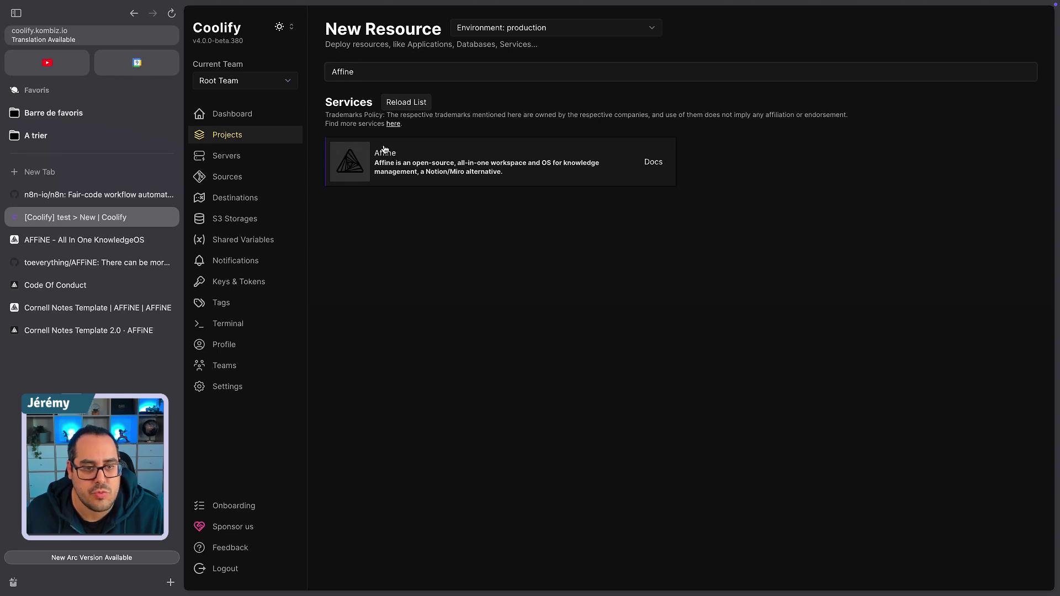
{"action": "left_click", "coordinate": [231, 134]}
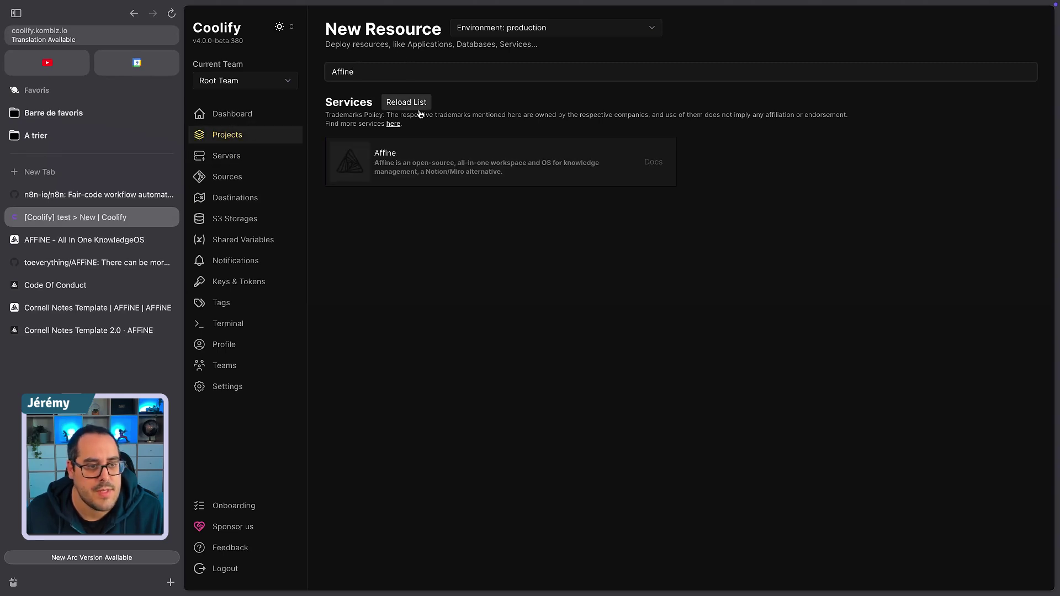
{"action": "left_click", "coordinate": [393, 156]}
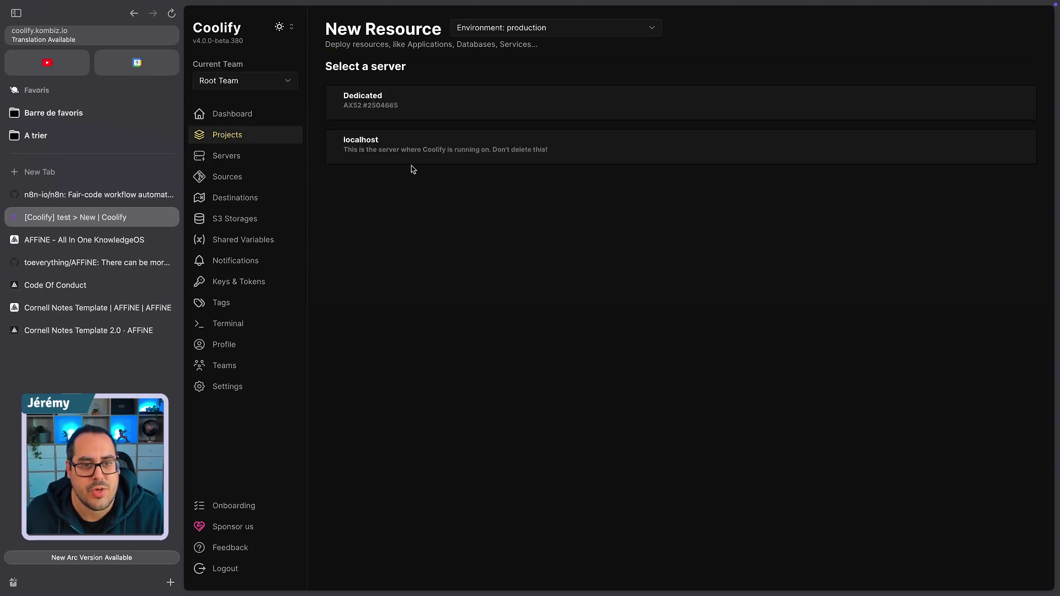
{"action": "left_click", "coordinate": [403, 111]}
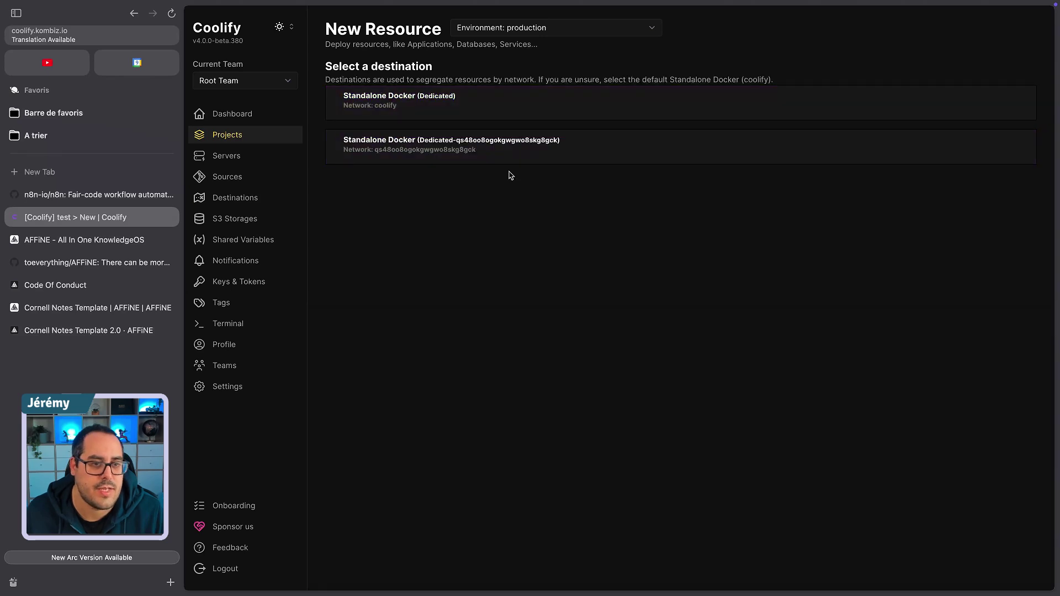
{"action": "left_click", "coordinate": [369, 101]}
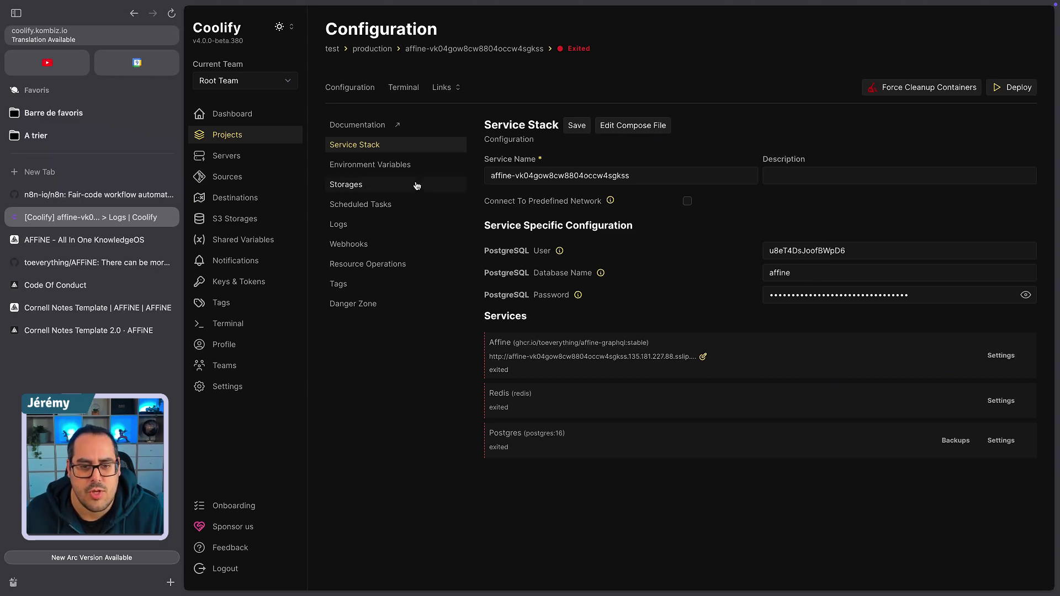
- Show the Affine service's environment variables in the bulk text view and check the server and mailer entries
{"action": "left_click", "coordinate": [383, 164]}
{"action": "left_click", "coordinate": [684, 127]}
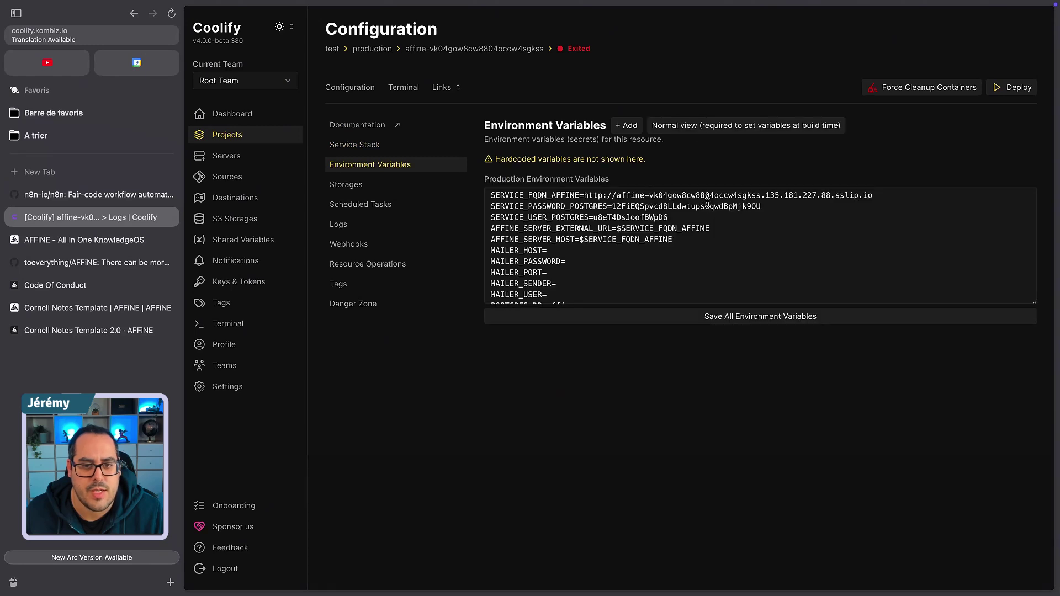
{"action": "scroll", "coordinate": [525, 214], "scroll_direction": "down", "scroll_amount": 1}
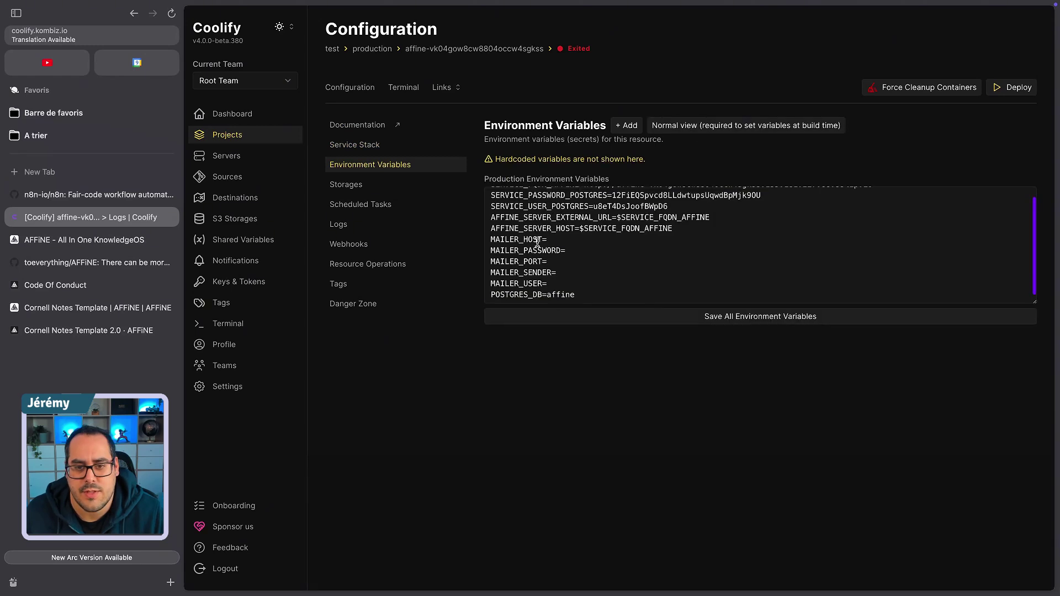
- Review the block of mailer variables, from MAILER_HOST to MAILER_USER, in the Affine service's environment variables
{"action": "left_click", "coordinate": [554, 283]}
{"action": "left_click_drag", "start_coordinate": [554, 283], "coordinate": [489, 240]}
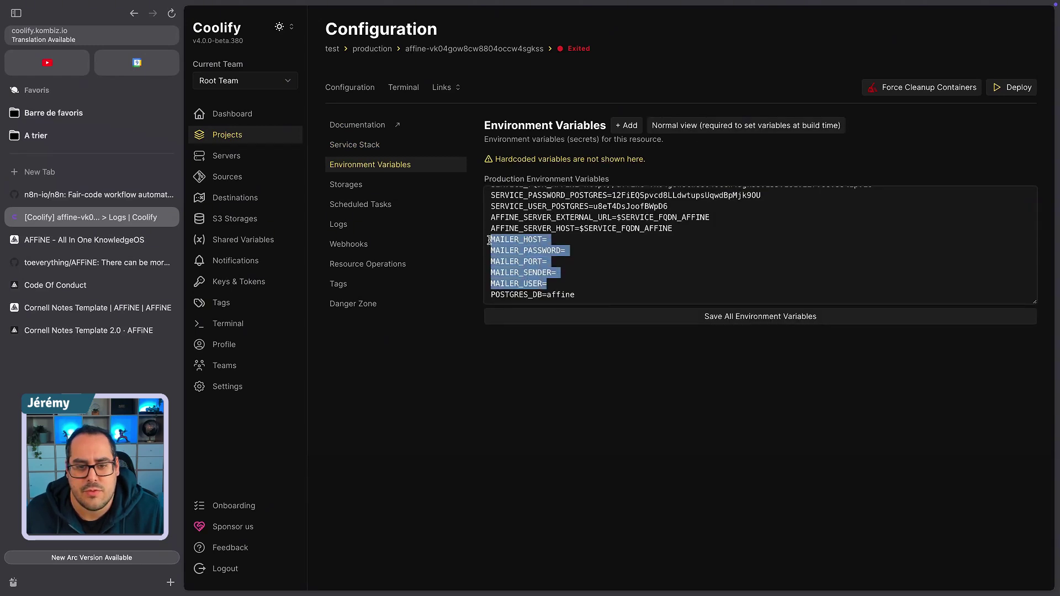
{"action": "scroll", "coordinate": [580, 264], "scroll_direction": "up", "scroll_amount": 1}
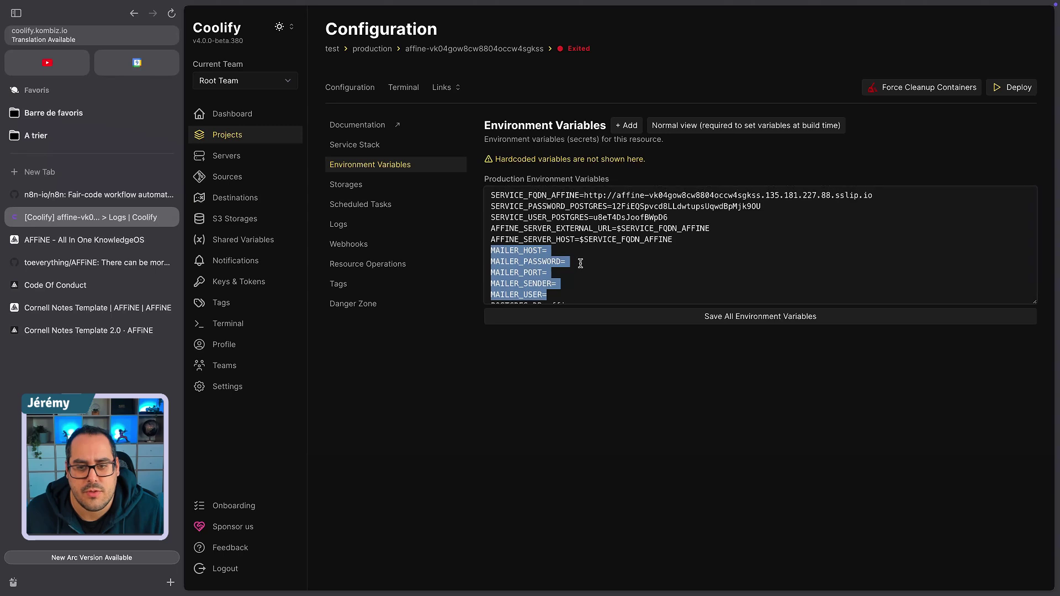
{"action": "left_click", "coordinate": [557, 252]}
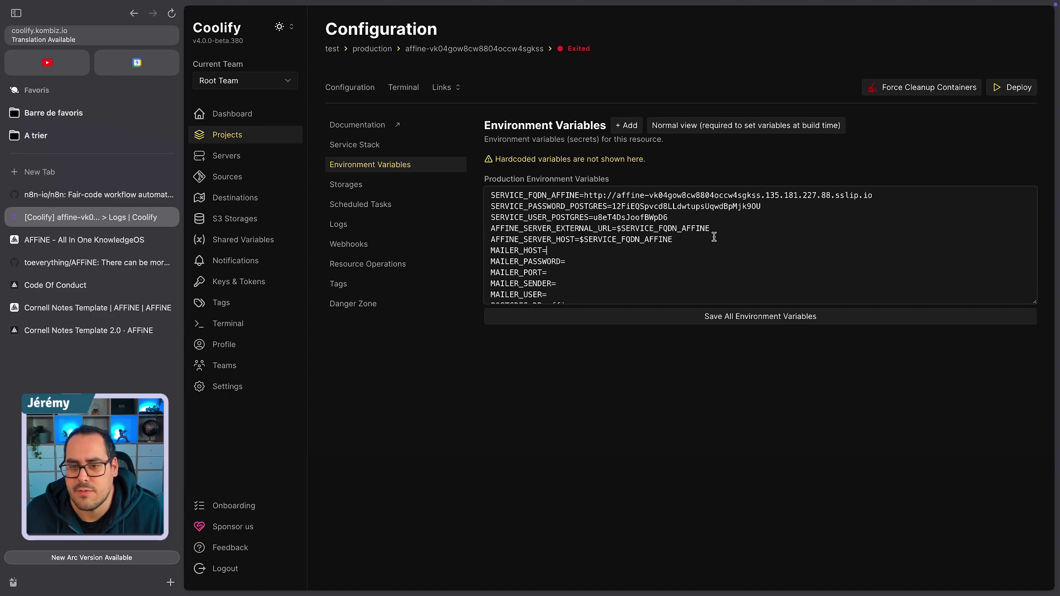
- Open the service's linked Self-host AFFiNE documentation and read the env file, Quick start and sign-in sections
{"action": "left_click", "coordinate": [366, 127]}
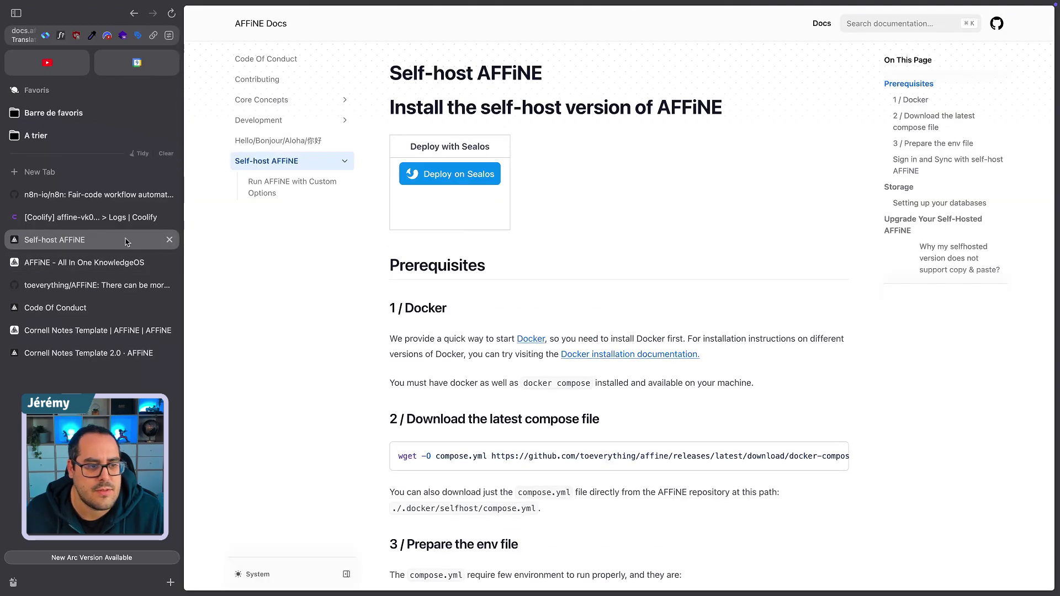
{"action": "scroll", "coordinate": [503, 379], "scroll_direction": "down", "scroll_amount": 10}
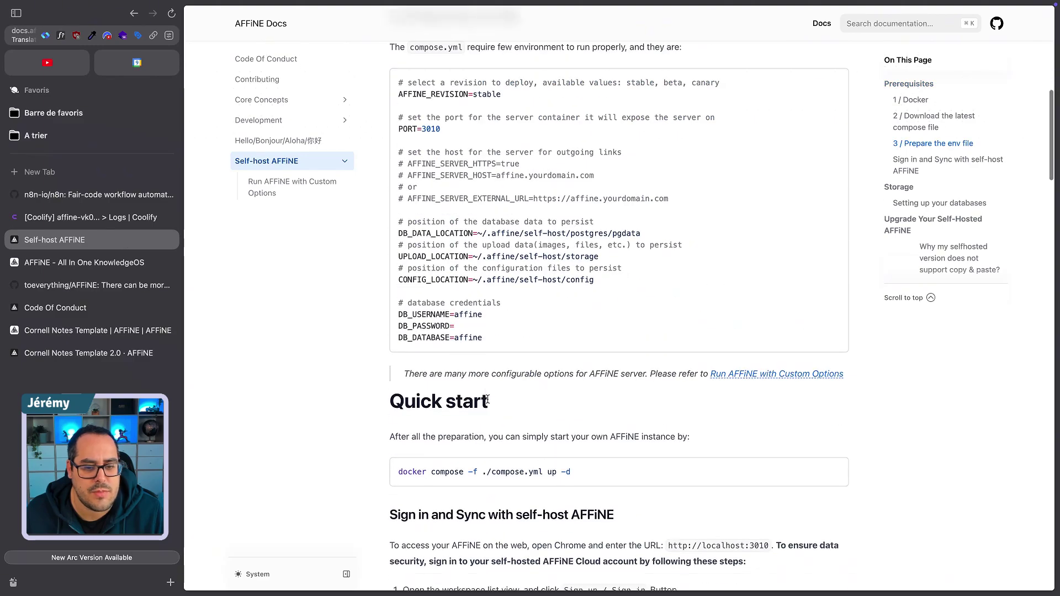
{"action": "scroll", "coordinate": [511, 337], "scroll_direction": "down", "scroll_amount": 5}
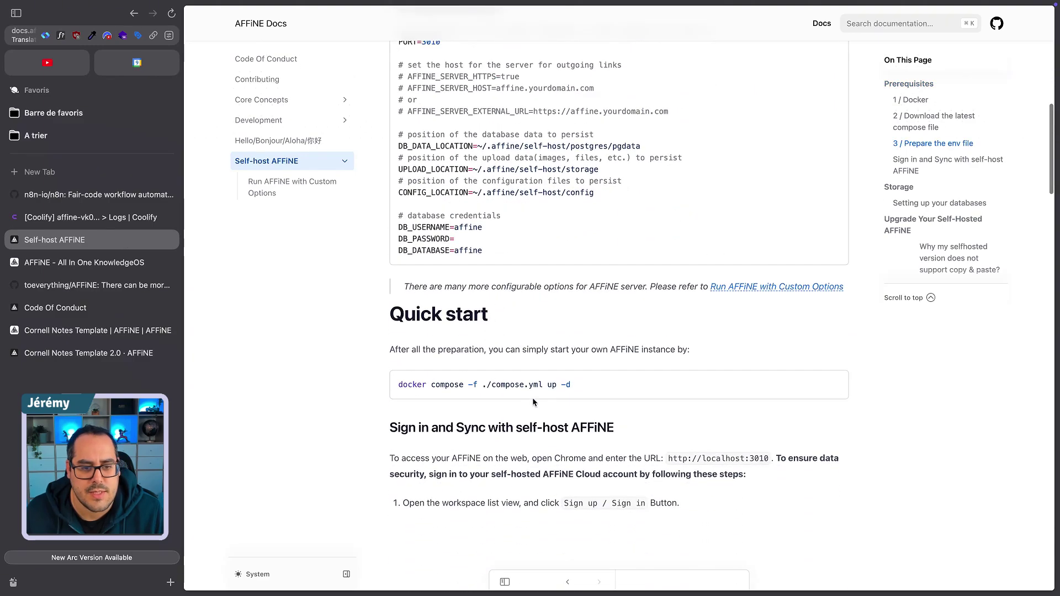
{"action": "scroll", "coordinate": [544, 411], "scroll_direction": "down", "scroll_amount": 3}
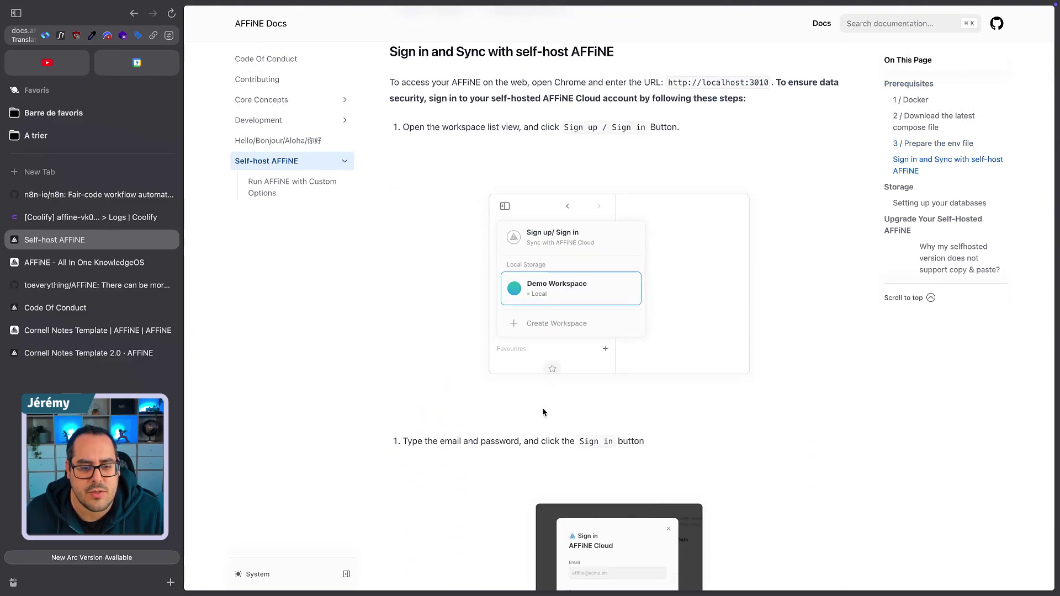
- Return to Coolify, deploy the Affine service, follow its startup log, then close the log and refresh the service status
{"action": "left_click", "coordinate": [86, 220]}
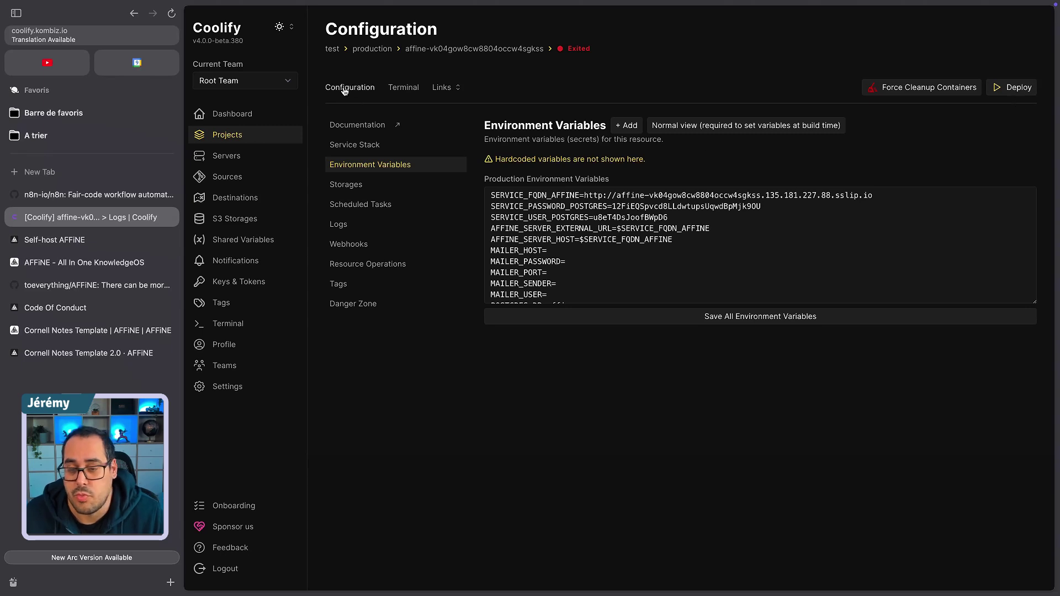
{"action": "left_click", "coordinate": [1018, 88]}
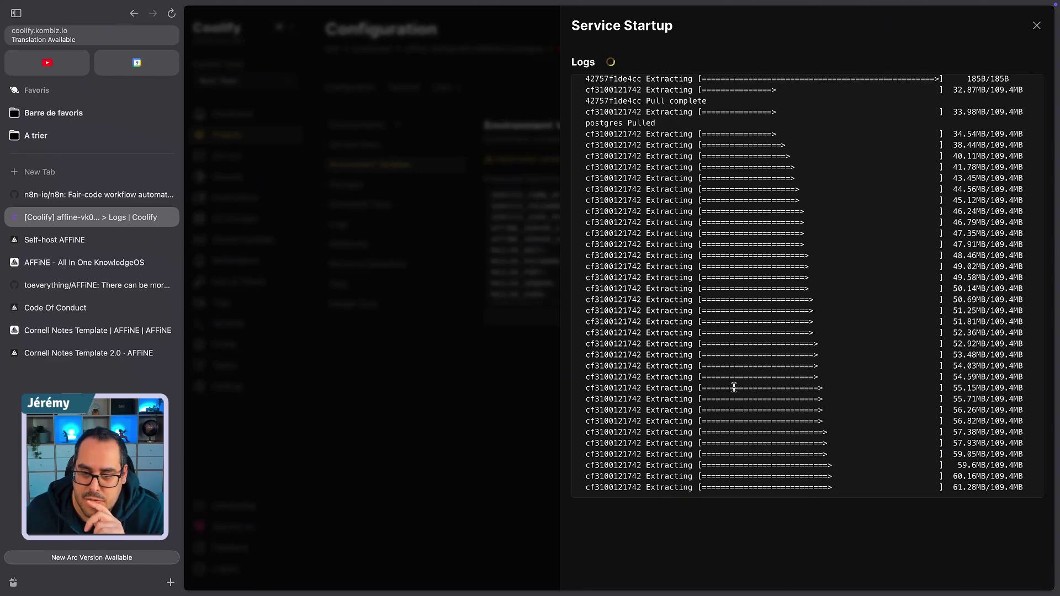
{"action": "scroll", "coordinate": [736, 200], "scroll_direction": "up", "scroll_amount": 5}
{"action": "scroll", "coordinate": [775, 316], "scroll_direction": "down", "scroll_amount": 5}
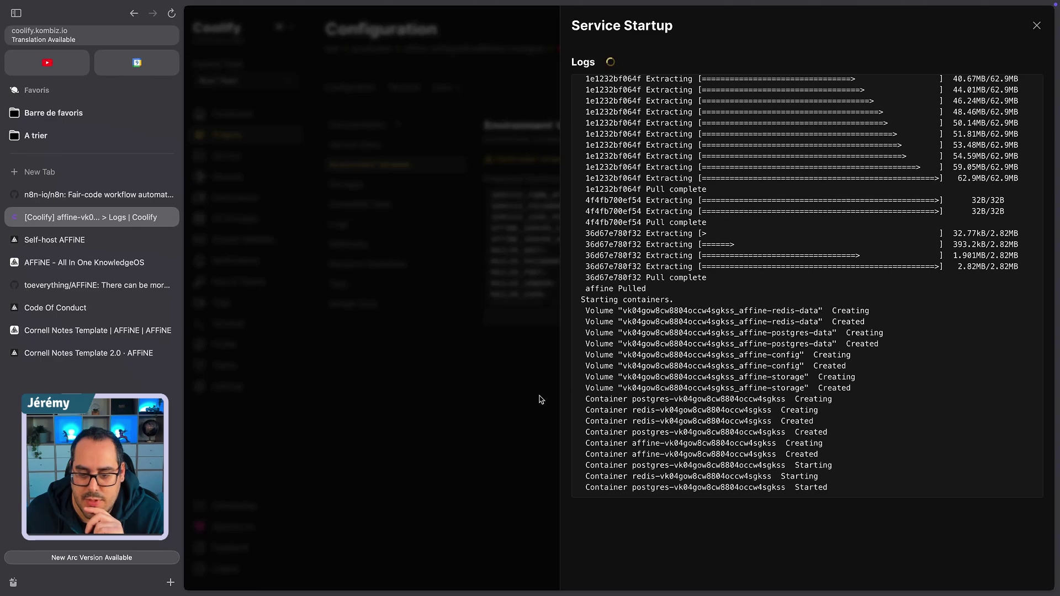
{"action": "left_click", "coordinate": [1036, 27]}
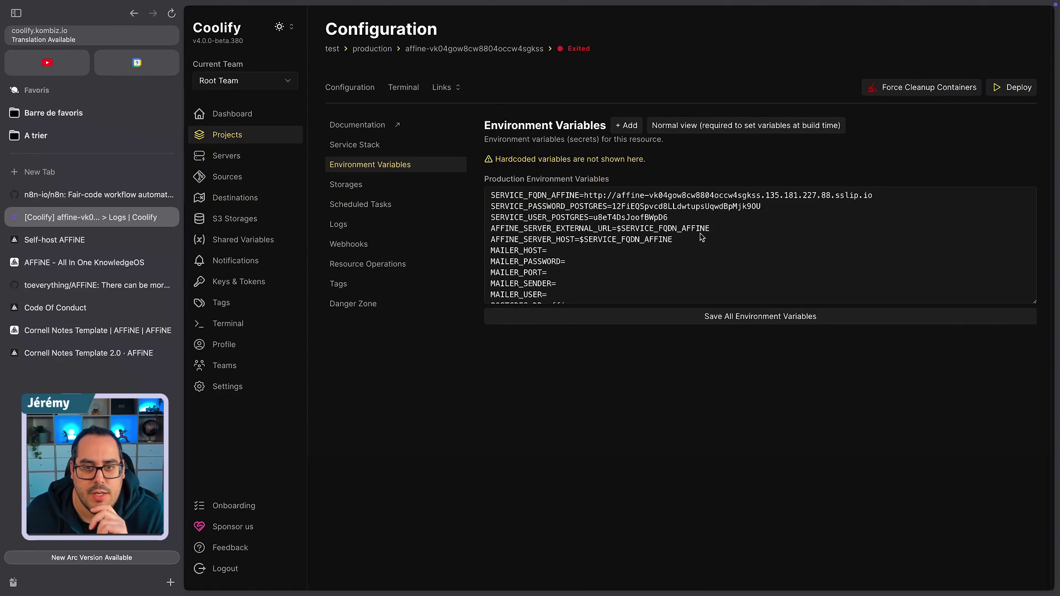
{"action": "left_click", "coordinate": [580, 50]}
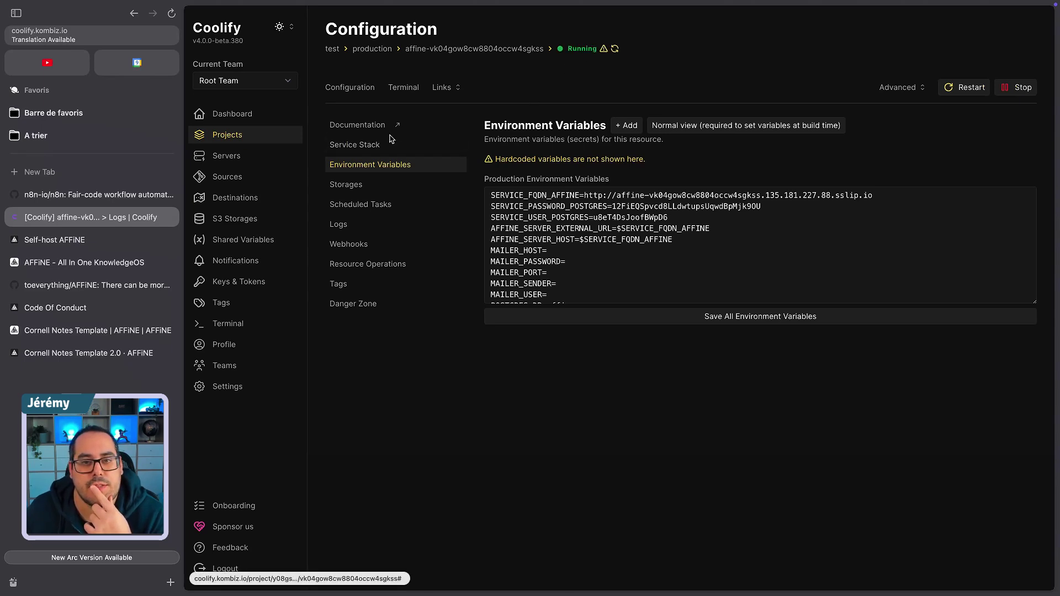
- Open the Affine service's logs and enable log streaming for the Affine, Postgres and Redis containers
{"action": "left_click", "coordinate": [338, 224]}
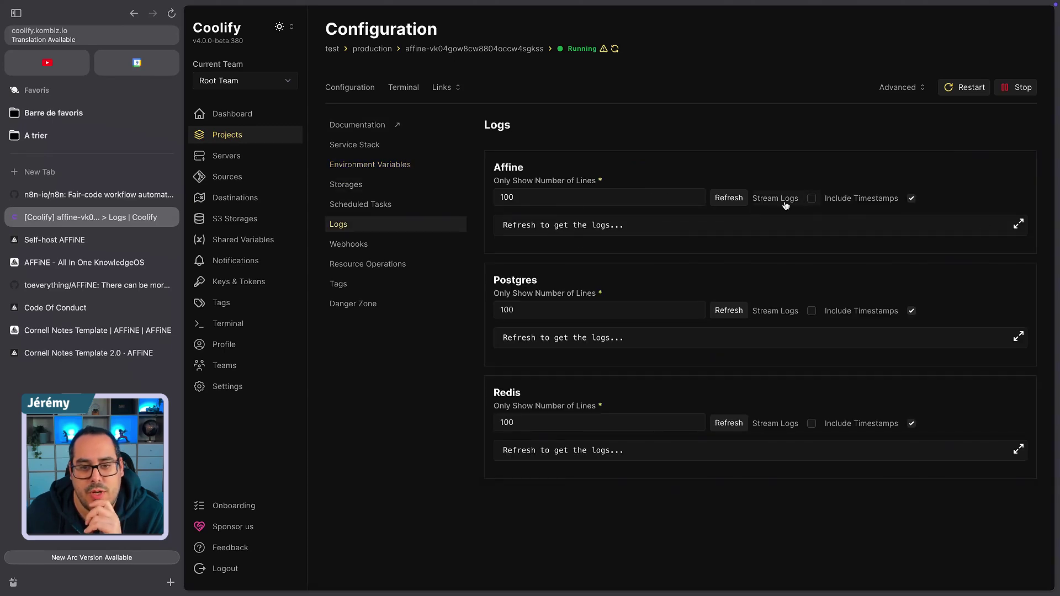
{"action": "left_click", "coordinate": [811, 198]}
{"action": "left_click", "coordinate": [811, 311]}
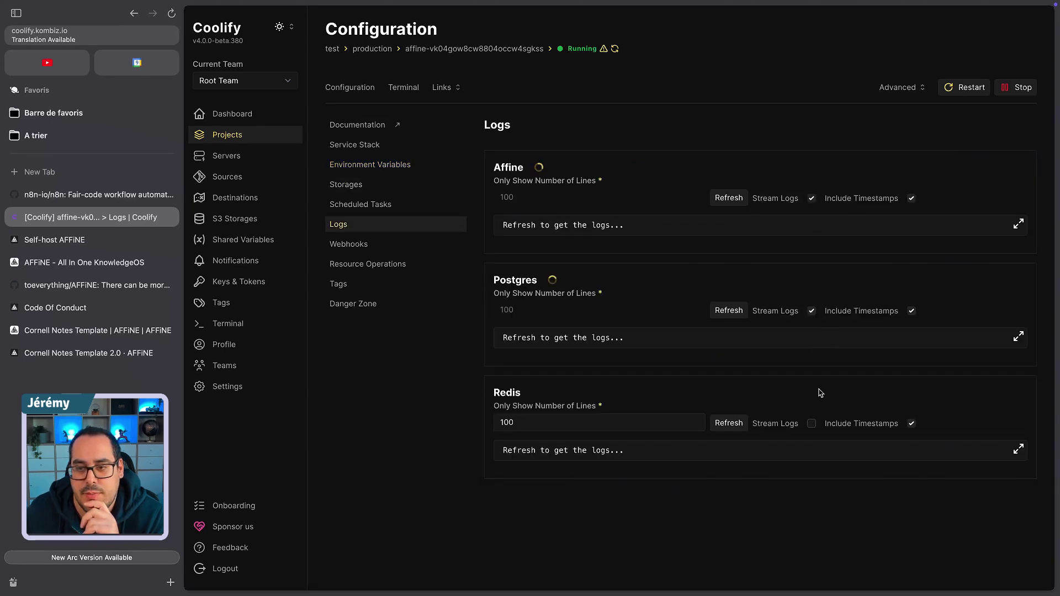
{"action": "left_click", "coordinate": [811, 424]}
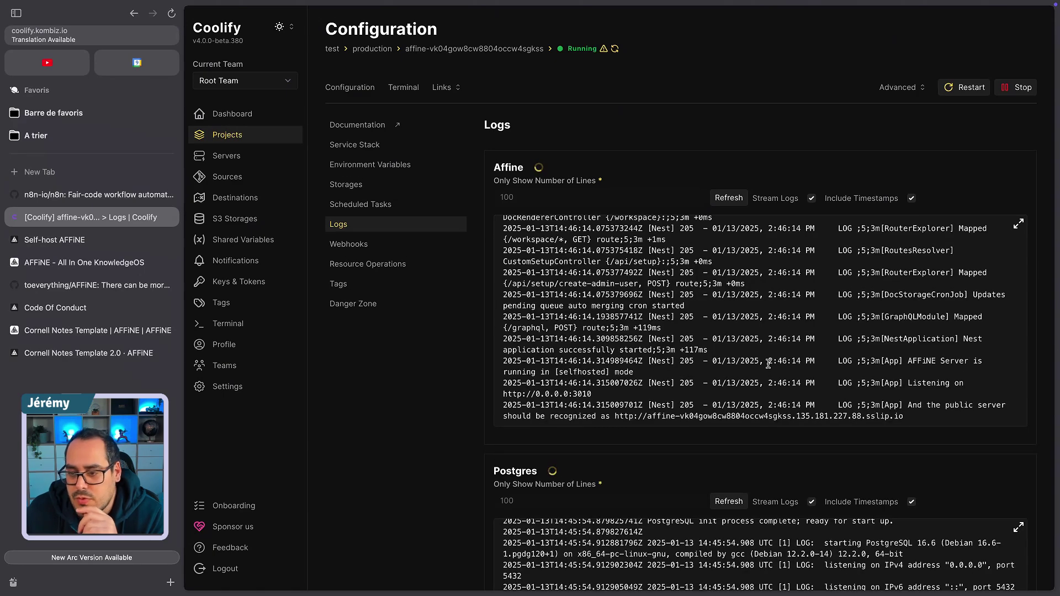
- Examine the streamed Affine, Postgres and Redis logs for startup messages and errors
{"action": "scroll", "coordinate": [652, 377], "scroll_direction": "down", "scroll_amount": 1}
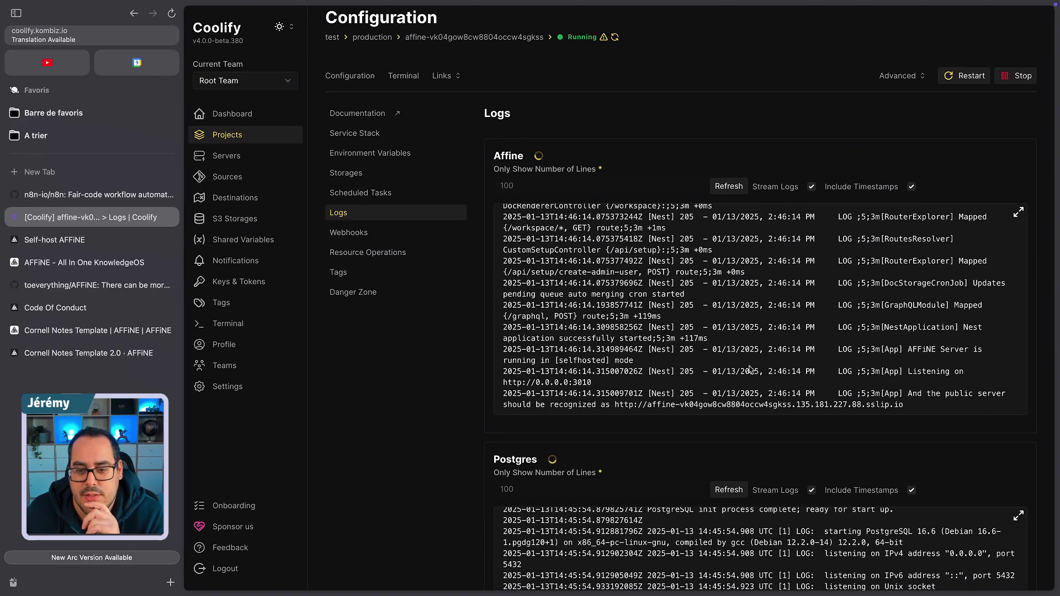
{"action": "scroll", "coordinate": [753, 373], "scroll_direction": "down", "scroll_amount": 4}
{"action": "scroll", "coordinate": [755, 384], "scroll_direction": "down", "scroll_amount": 5}
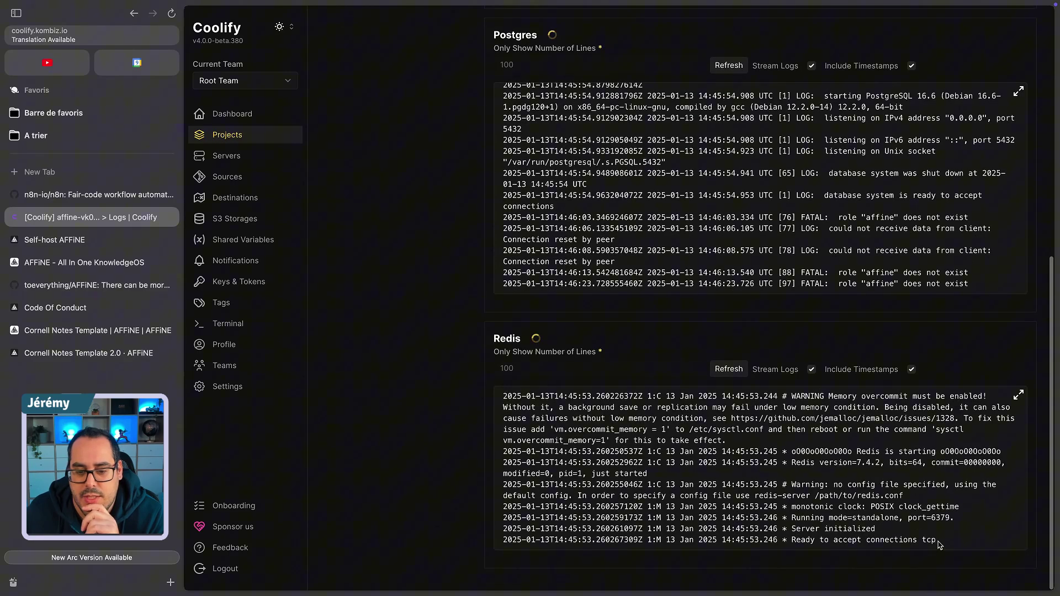
{"action": "left_click_drag", "start_coordinate": [943, 541], "coordinate": [684, 464]}
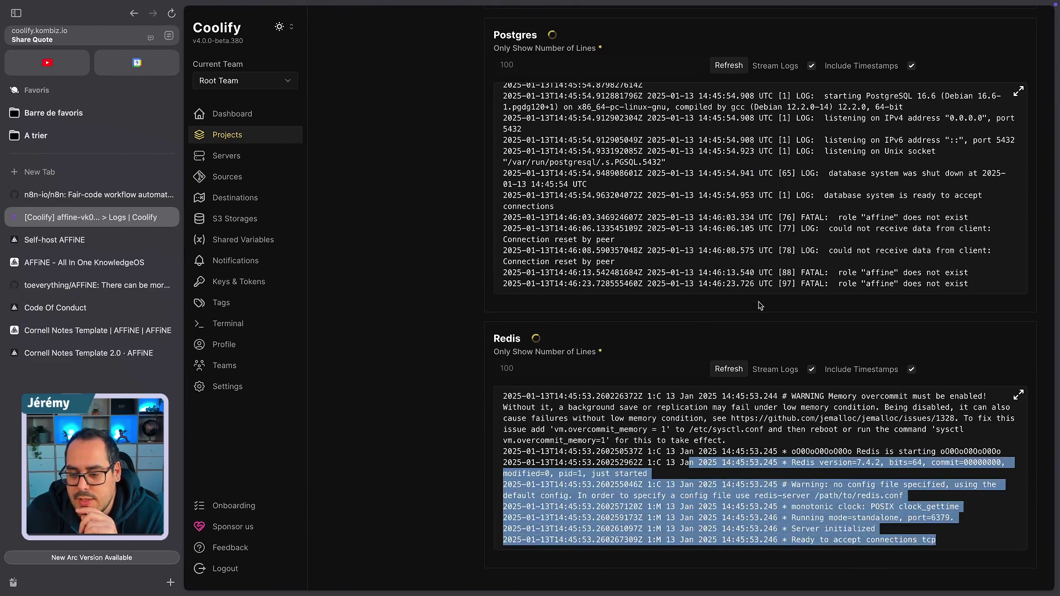
{"action": "scroll", "coordinate": [763, 300], "scroll_direction": "up", "scroll_amount": 6}
{"action": "scroll", "coordinate": [764, 300], "scroll_direction": "down", "scroll_amount": 4}
{"action": "scroll", "coordinate": [708, 294], "scroll_direction": "up", "scroll_amount": 5}
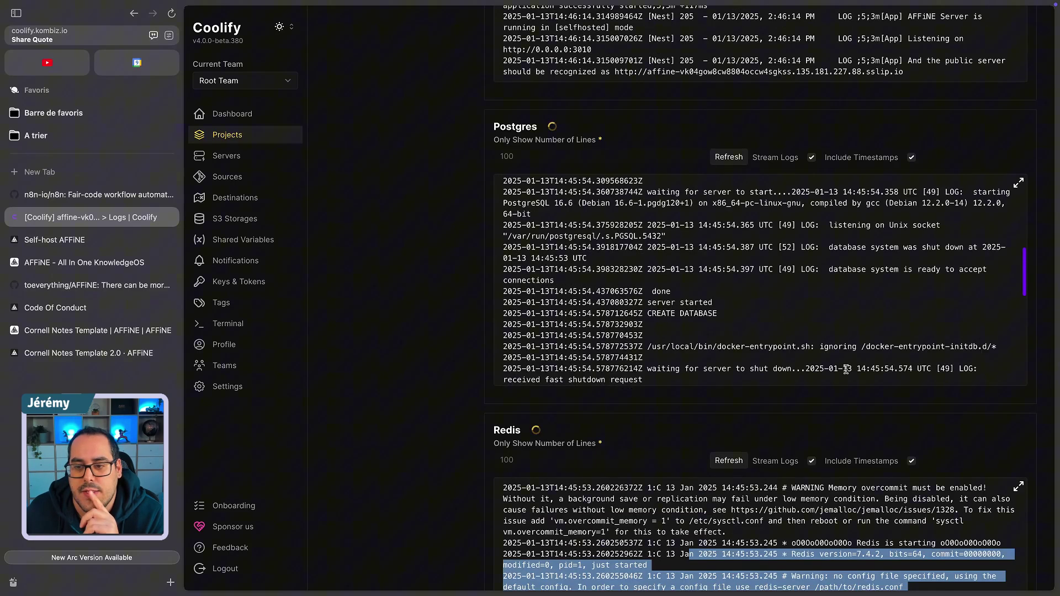
{"action": "scroll", "coordinate": [418, 248], "scroll_direction": "up", "scroll_amount": 6}
- Open the deployed AFFiNE instance from the service's link and proceed to the administrator account setup
{"action": "left_click", "coordinate": [443, 87]}
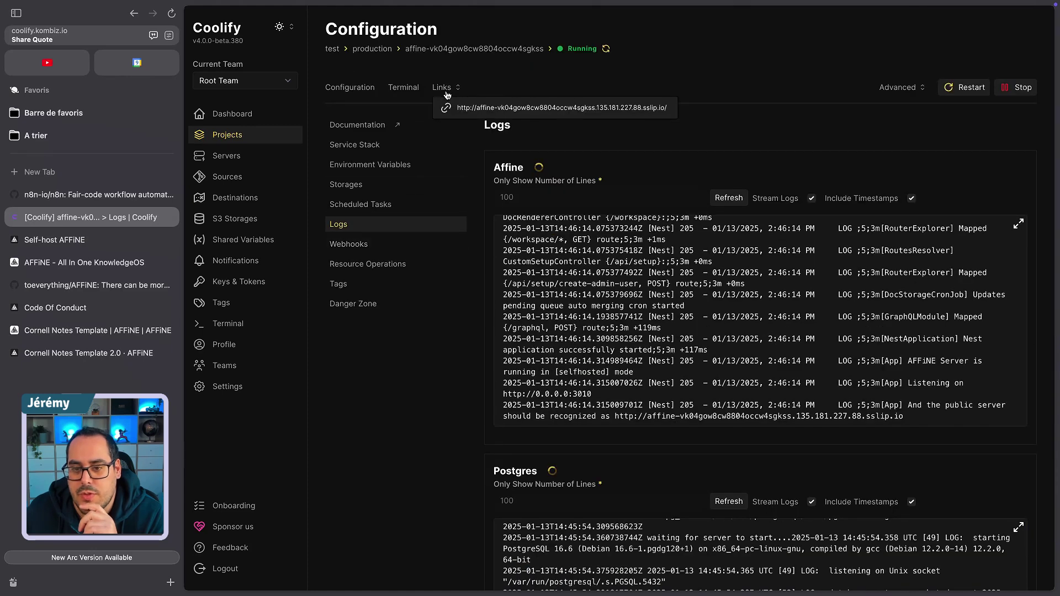
{"action": "left_click", "coordinate": [507, 110]}
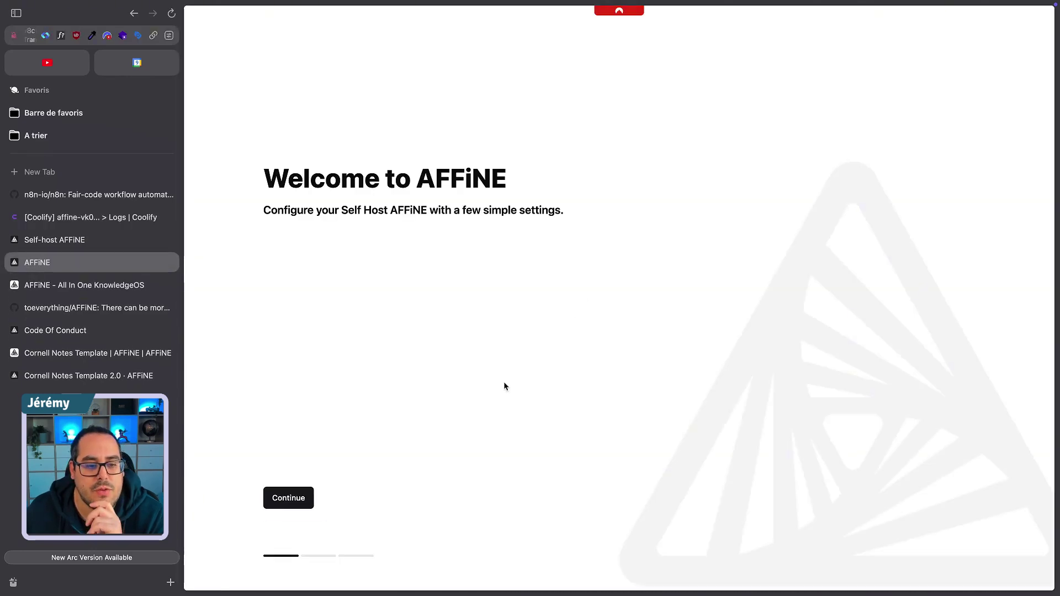
{"action": "left_click", "coordinate": [305, 497]}
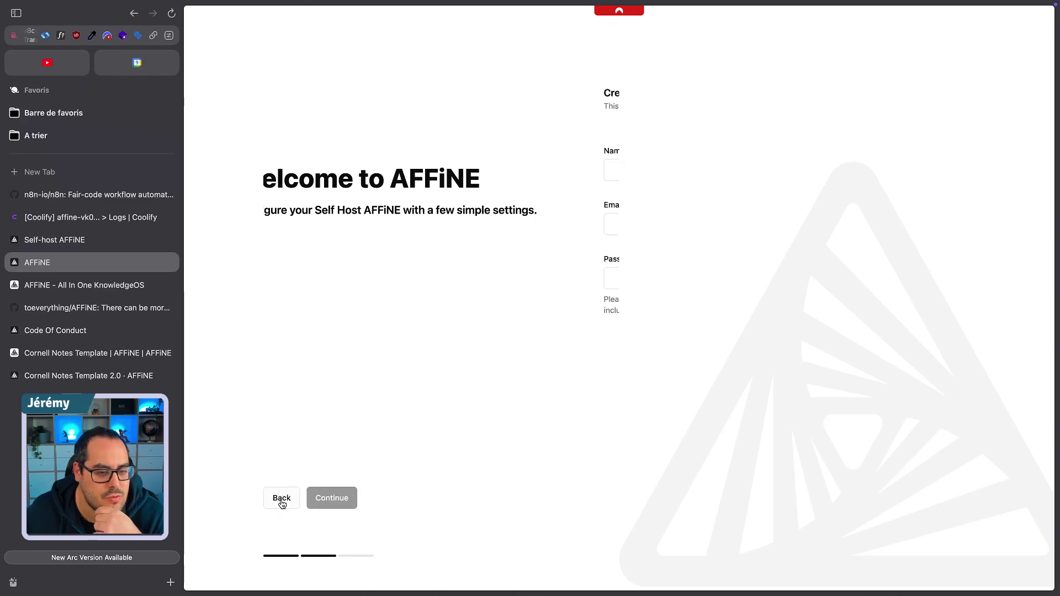
- Fill in the administrator's name and email from the first saved 1Password identity, accepting the unsecured-page warning
{"action": "left_click", "coordinate": [313, 162]}
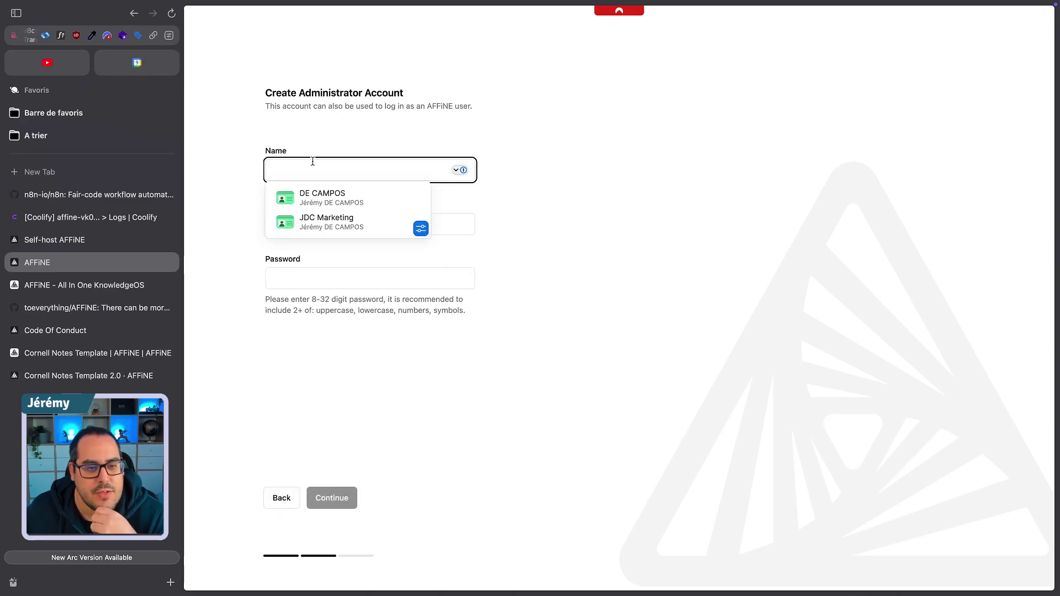
{"action": "left_click", "coordinate": [361, 197]}
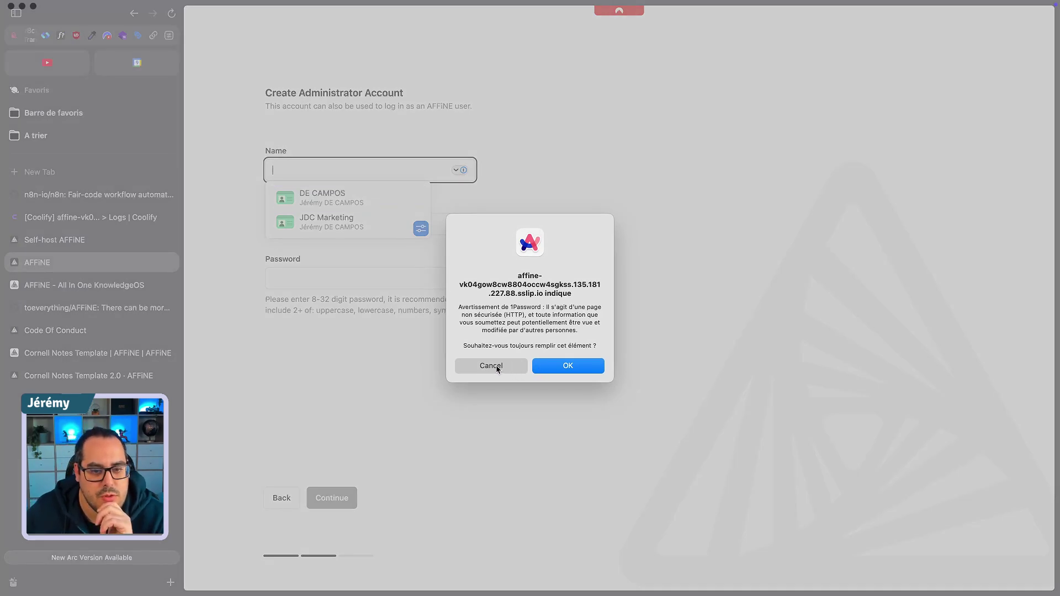
{"action": "key", "text": "Return"}
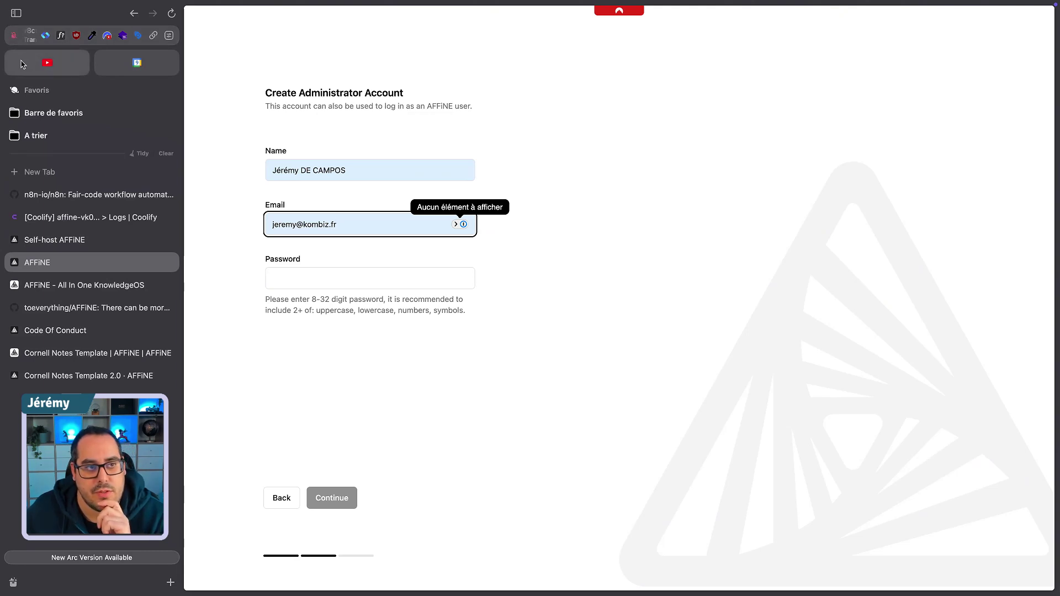
- Enter a password for the administrator account
{"action": "left_click", "coordinate": [375, 282]}
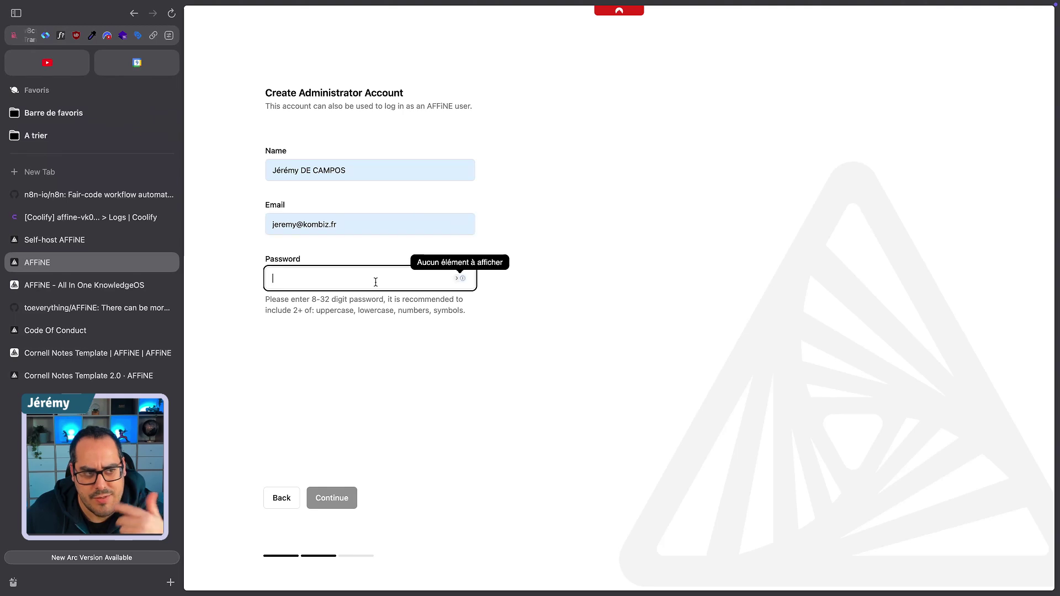
{"action": "type", "text": "•••••"}
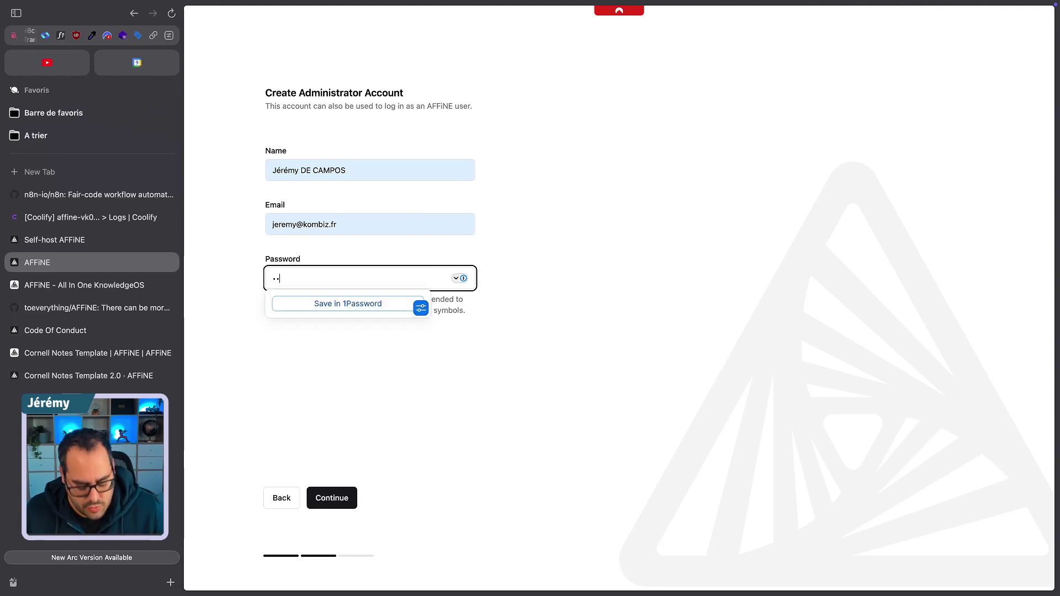
{"action": "type", "text": "••"}
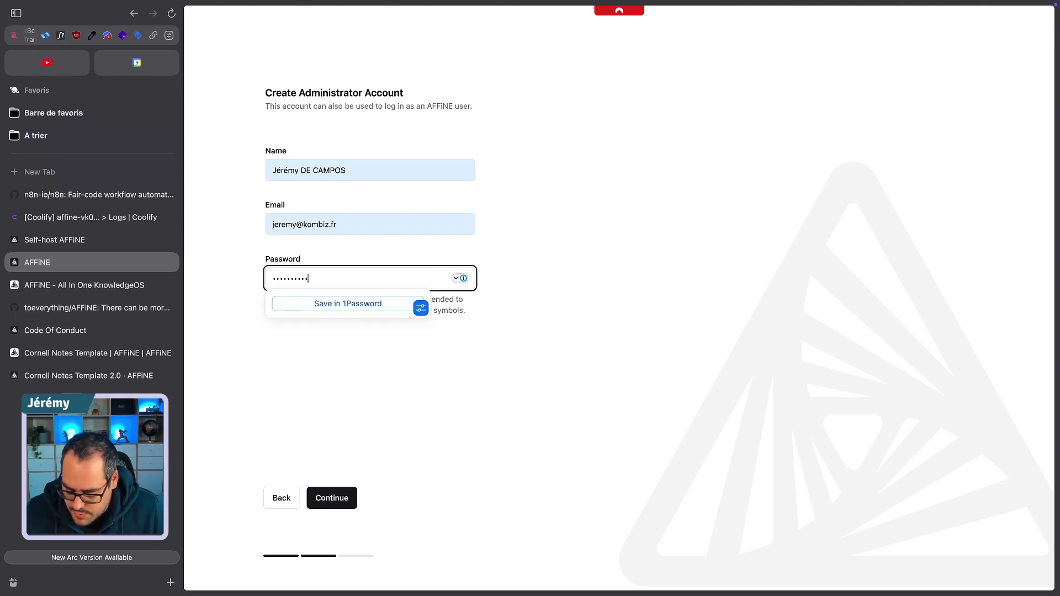
{"action": "left_click", "coordinate": [442, 332]}
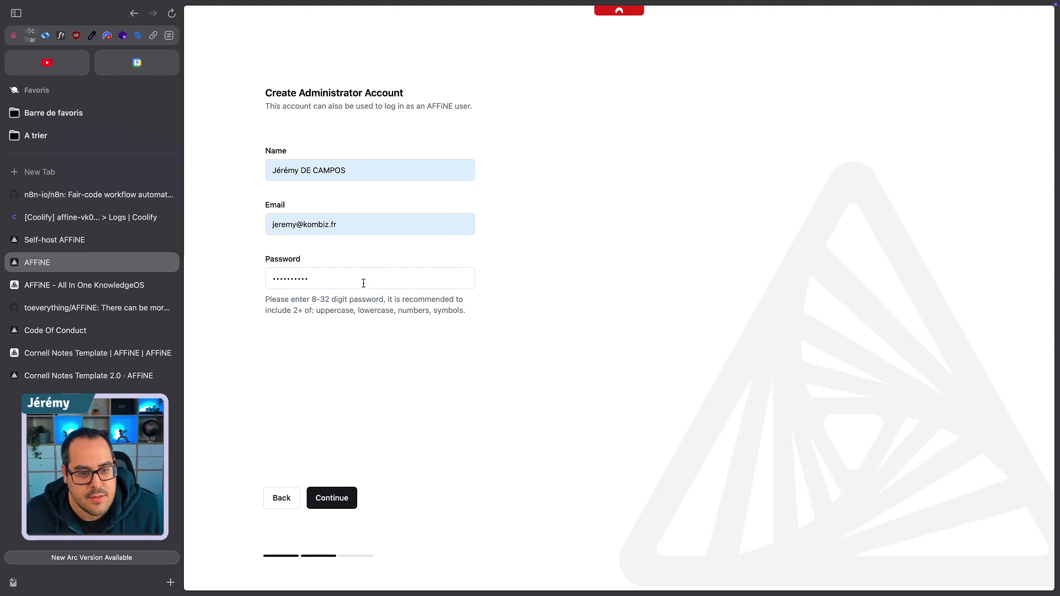
- Replace the administrator account's password with a new one and submit the form to create the account
{"action": "left_click", "coordinate": [320, 274]}
{"action": "key", "text": "super+a"}
{"action": "type", "text": "•"}
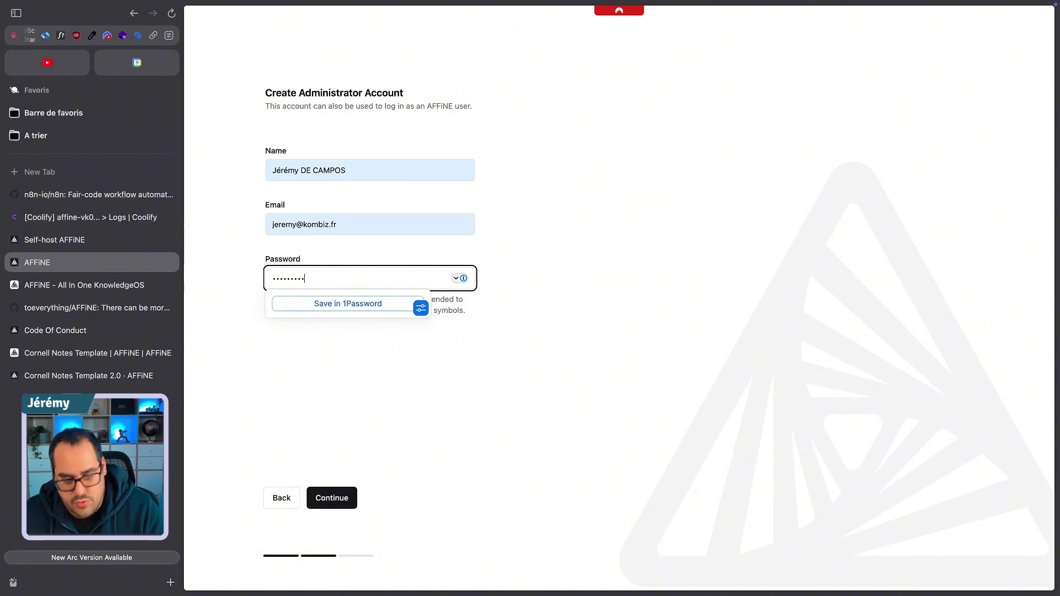
{"action": "left_click", "coordinate": [532, 426]}
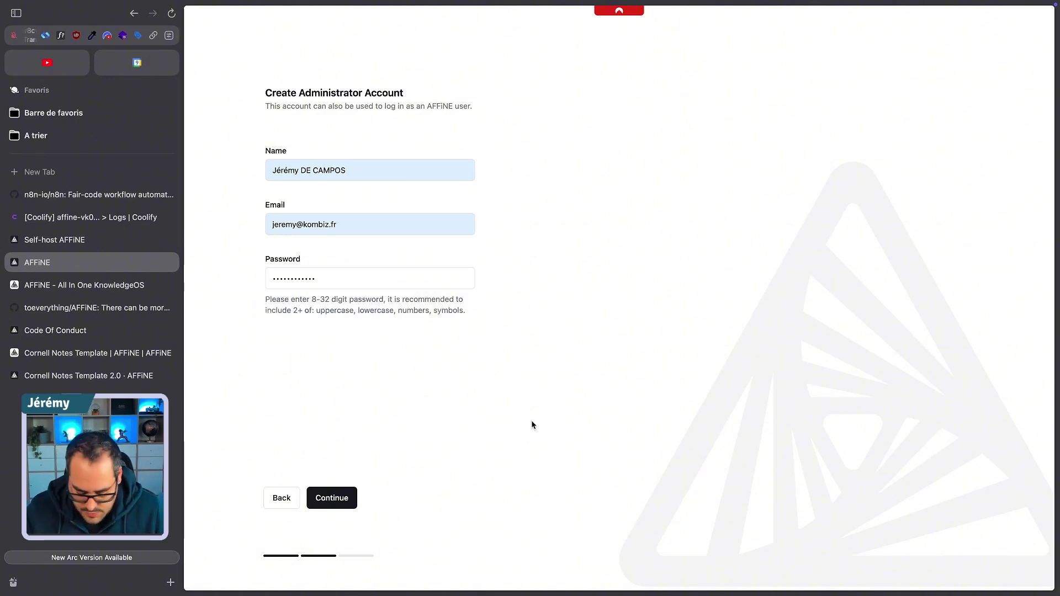
{"action": "left_click", "coordinate": [343, 498]}
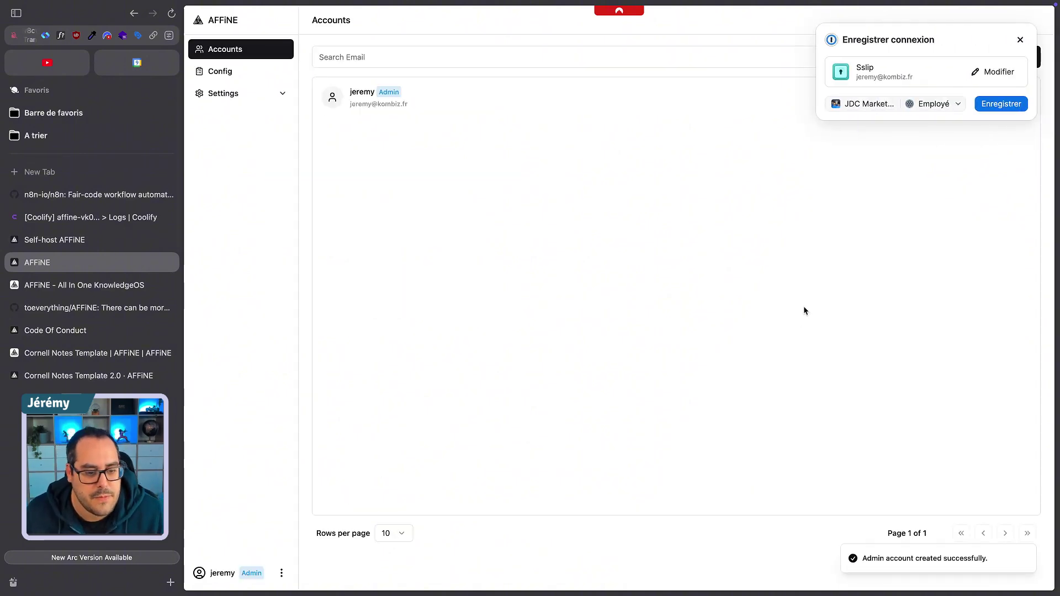
- Save the new AFFiNE login in 1Password and check the actions available for the administrator account
{"action": "left_click", "coordinate": [1013, 103]}
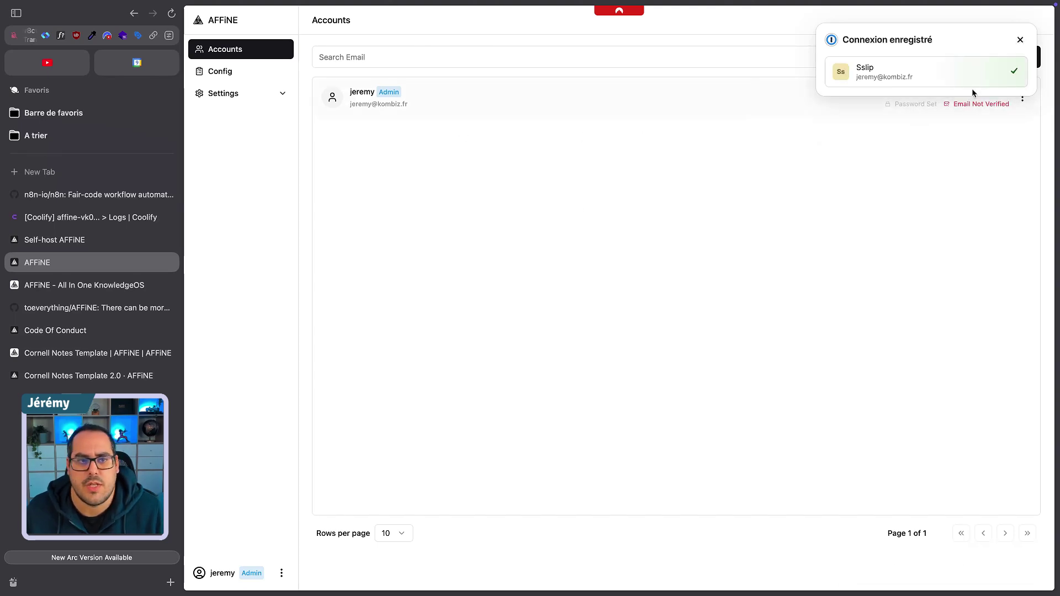
{"action": "left_click", "coordinate": [1019, 39]}
{"action": "left_click", "coordinate": [1022, 98]}
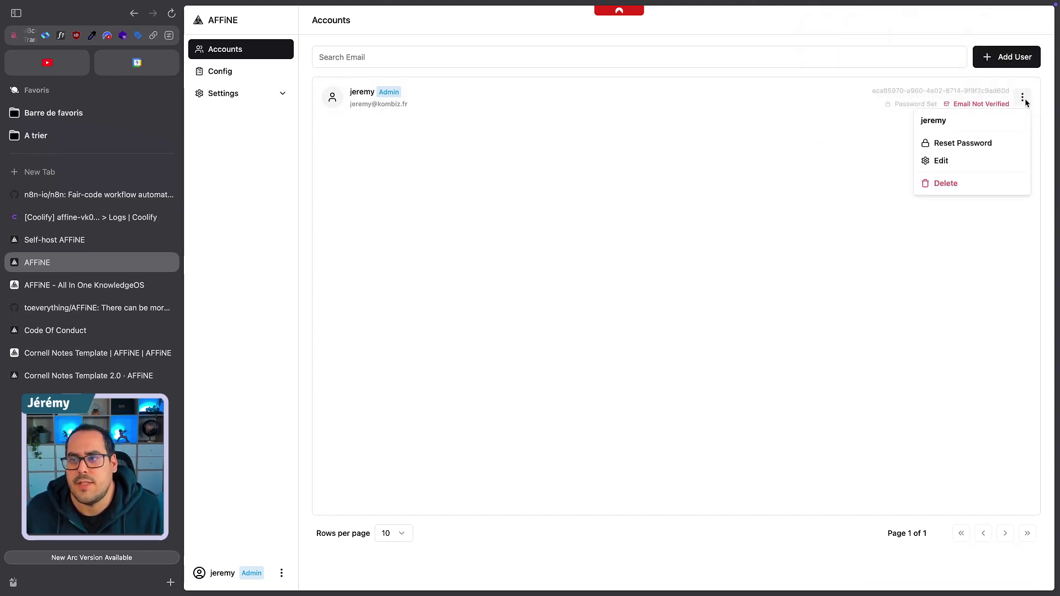
{"action": "left_click", "coordinate": [453, 124]}
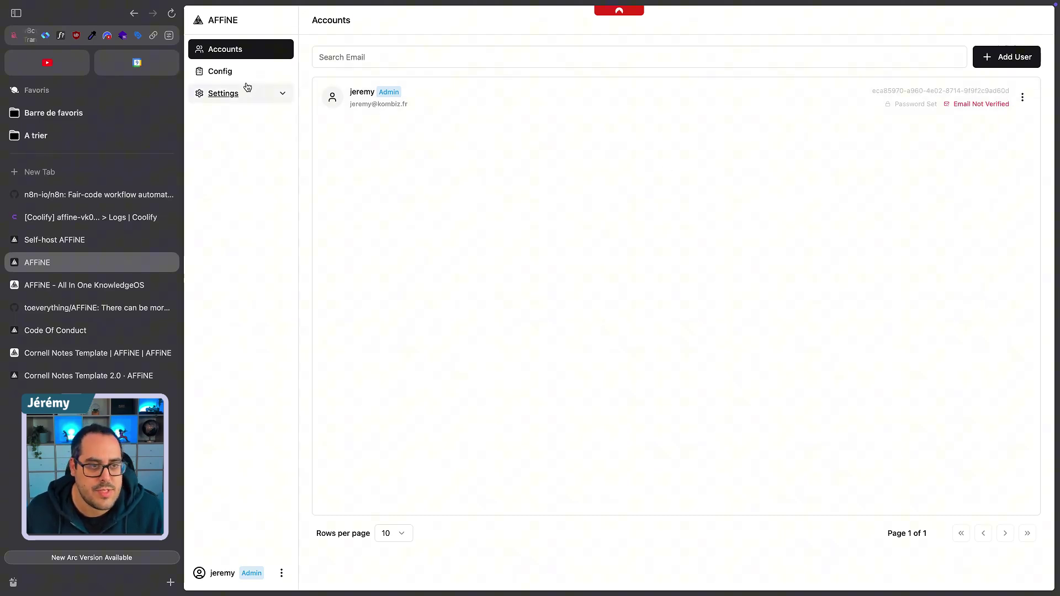
- Examine the server configuration and the auth, doc and flags settings of the instance
{"action": "left_click", "coordinate": [219, 71]}
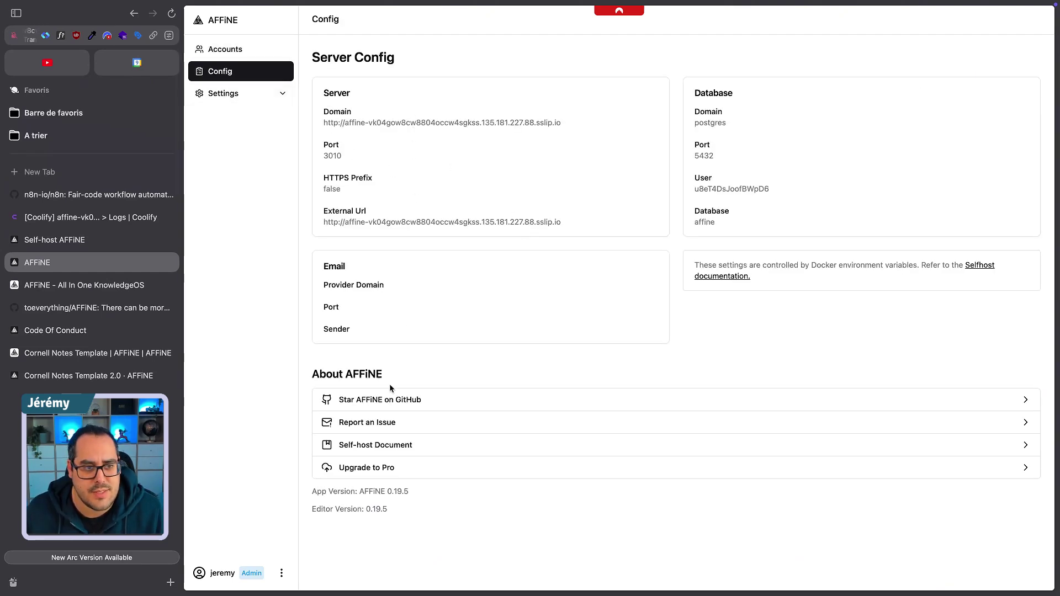
{"action": "left_click", "coordinate": [215, 94]}
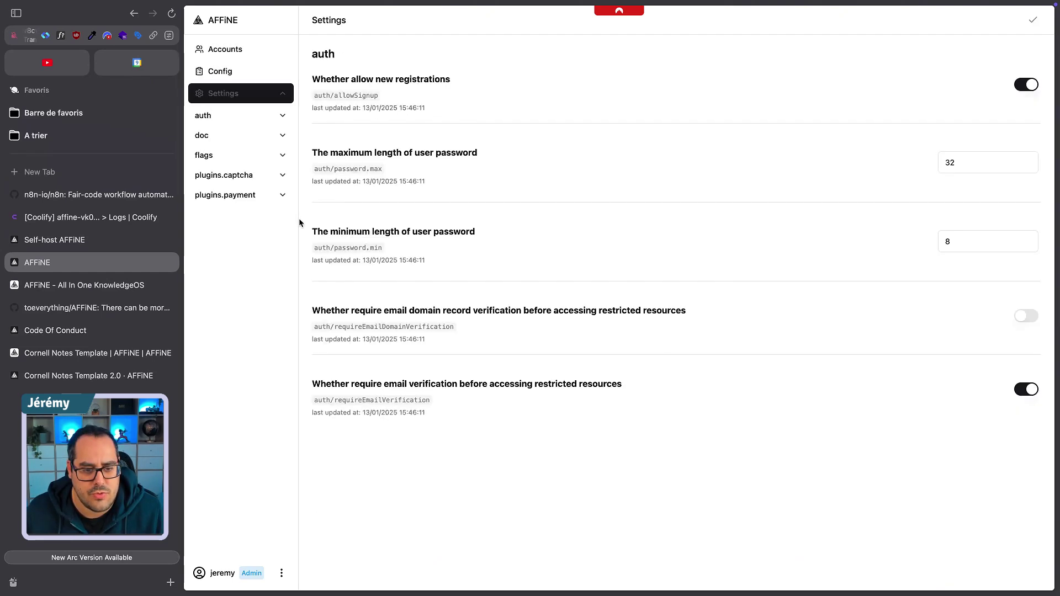
{"action": "left_click", "coordinate": [223, 117]}
{"action": "left_click", "coordinate": [212, 237]}
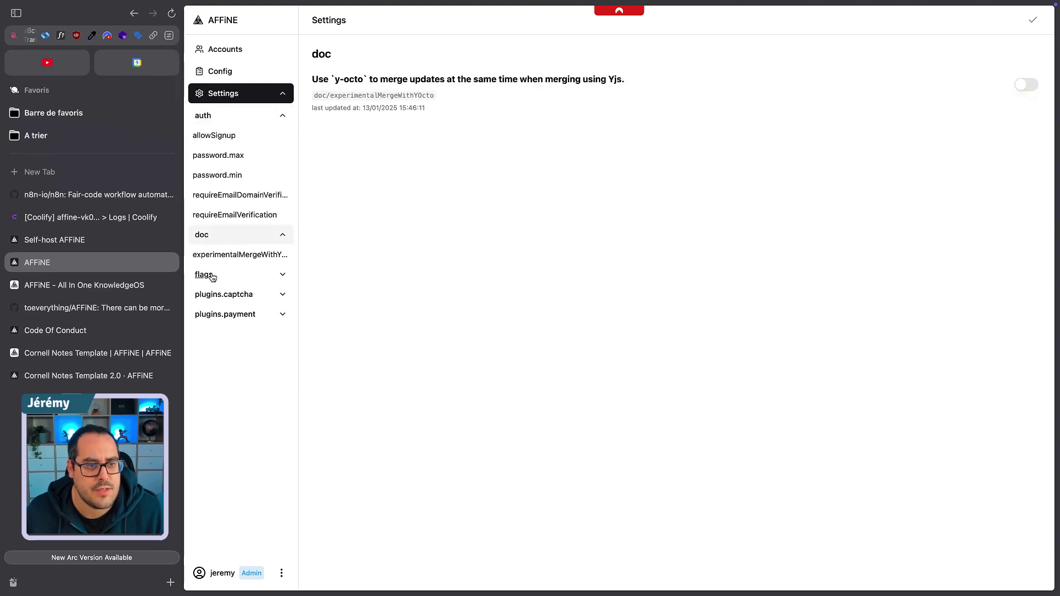
{"action": "left_click", "coordinate": [212, 281]}
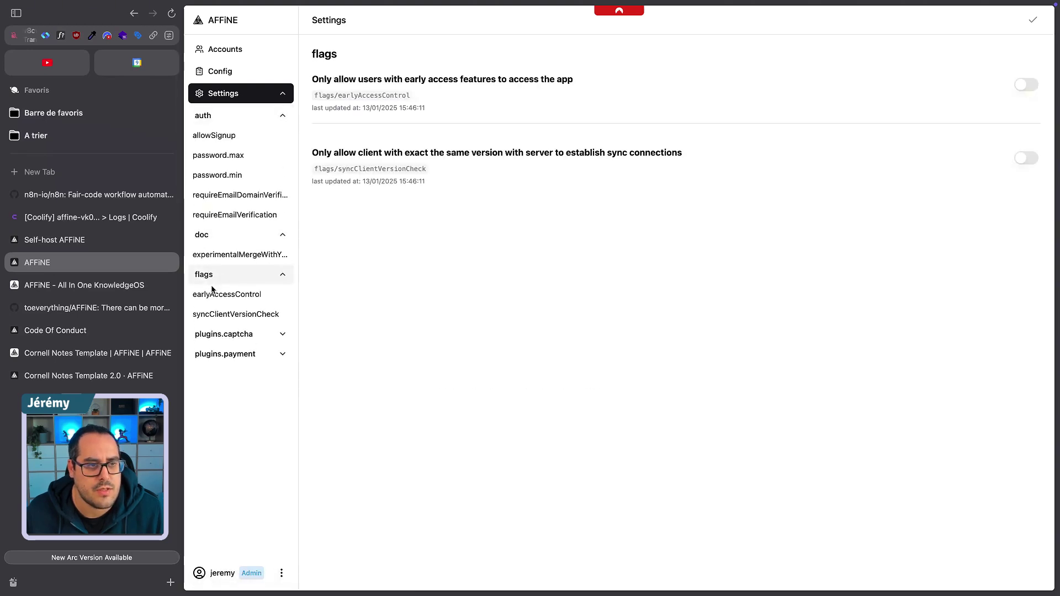
{"action": "left_click", "coordinate": [218, 200]}
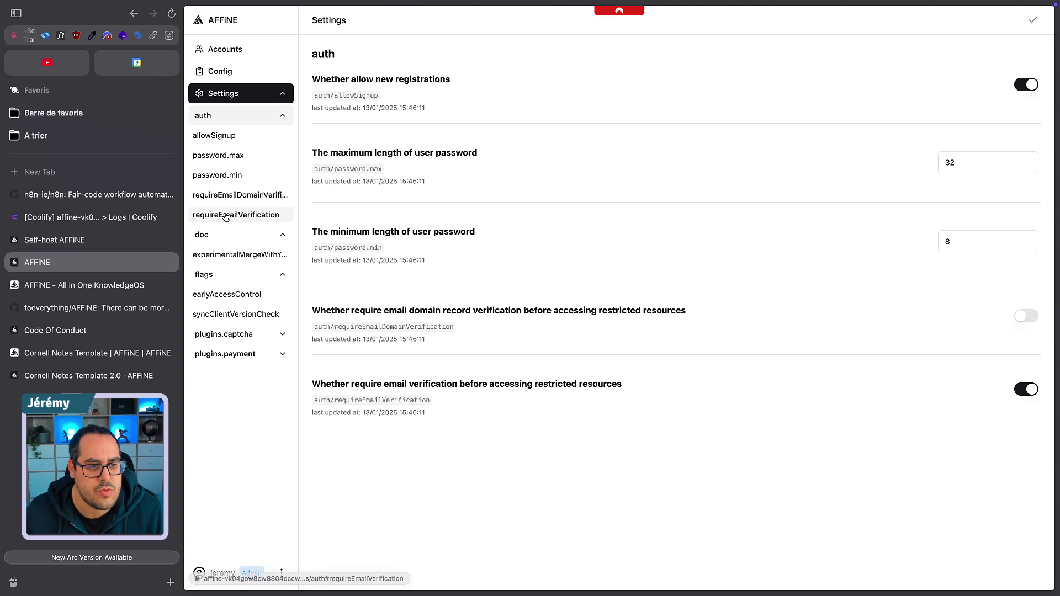
{"action": "left_click", "coordinate": [218, 236]}
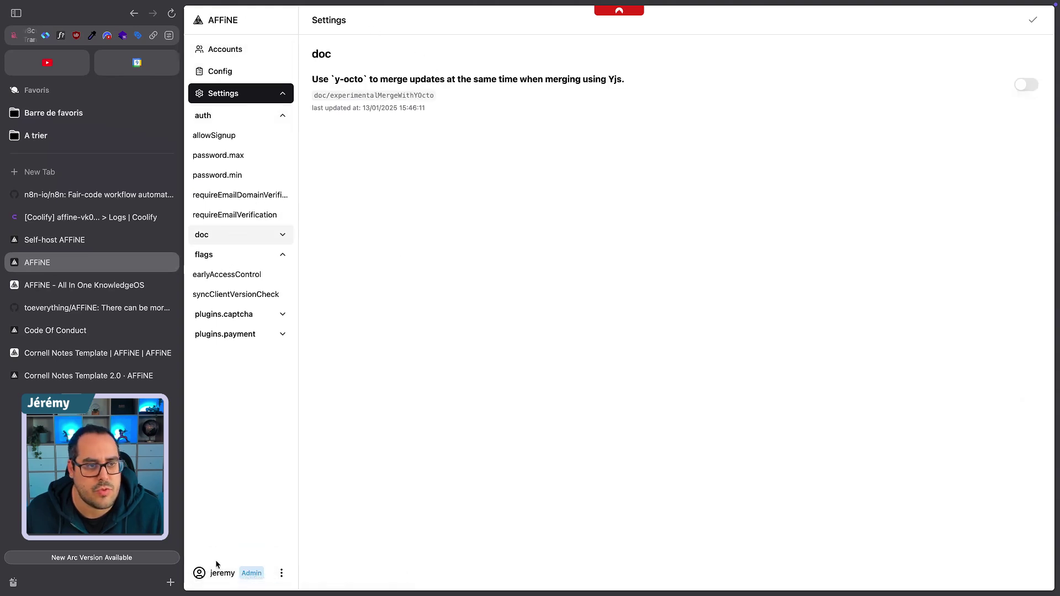
{"action": "left_click", "coordinate": [282, 572]}
{"action": "left_click", "coordinate": [780, 138]}
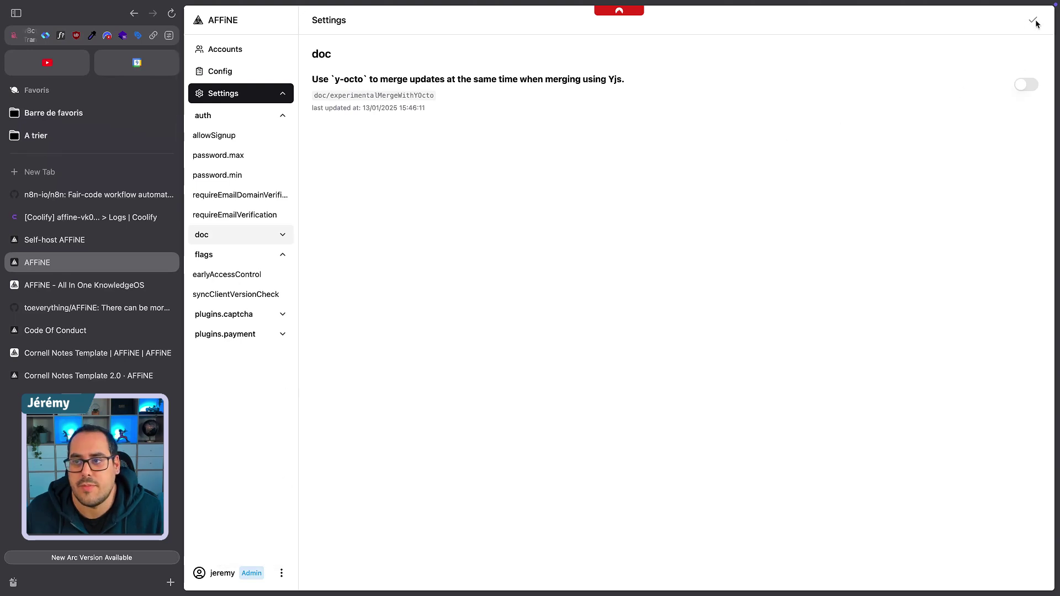
- Edit the administrator account to enable UnlimitedCopilot and save the change
{"action": "left_click", "coordinate": [219, 72]}
{"action": "left_click", "coordinate": [224, 49]}
{"action": "left_click", "coordinate": [1022, 97]}
{"action": "left_click", "coordinate": [943, 160]}
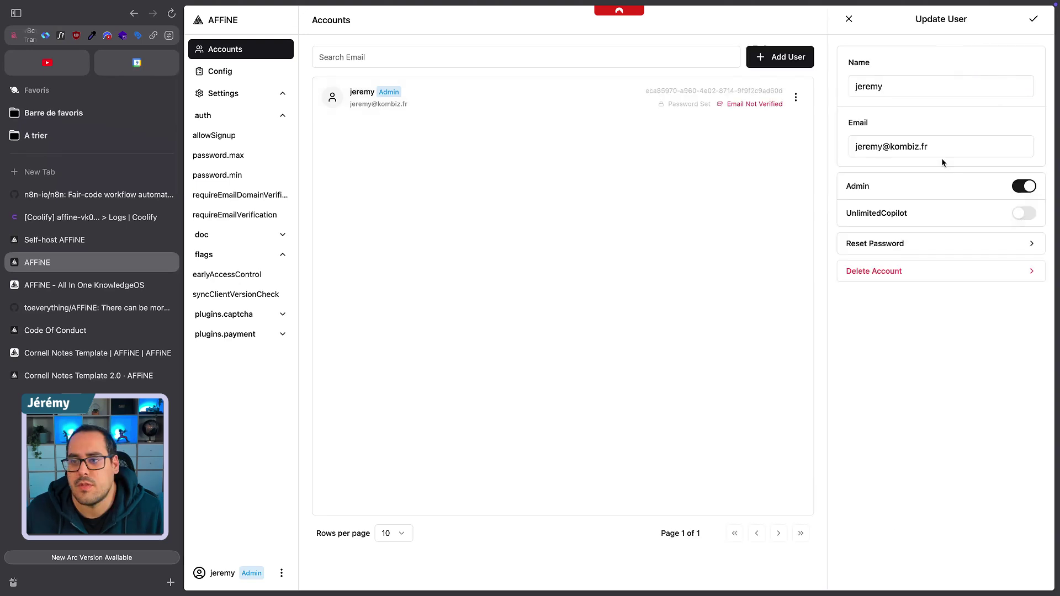
{"action": "left_click", "coordinate": [1024, 215]}
{"action": "left_click", "coordinate": [883, 215]}
{"action": "left_click", "coordinate": [1021, 214]}
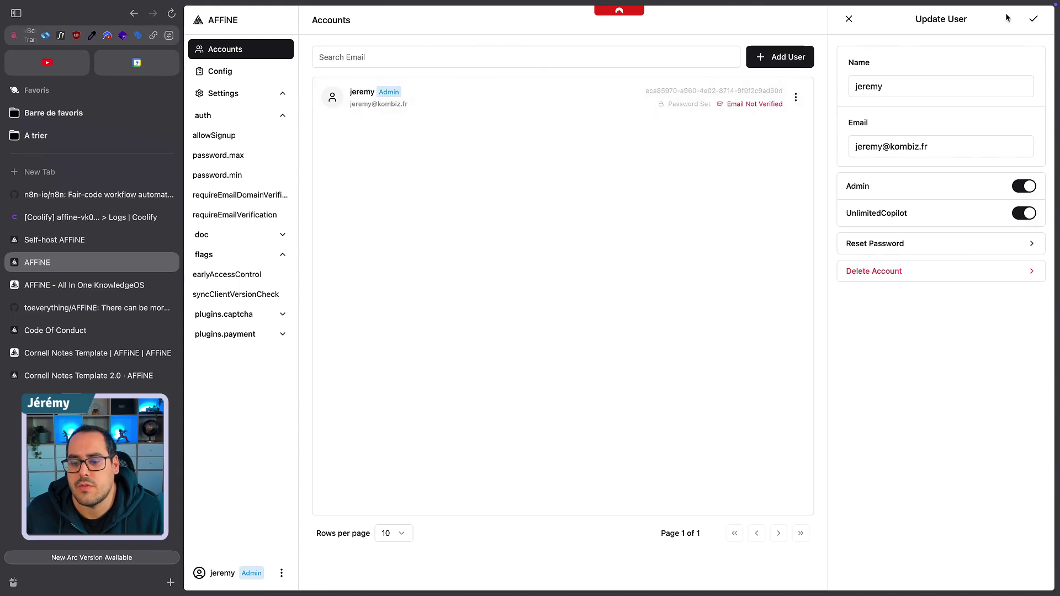
{"action": "left_click", "coordinate": [1033, 19]}
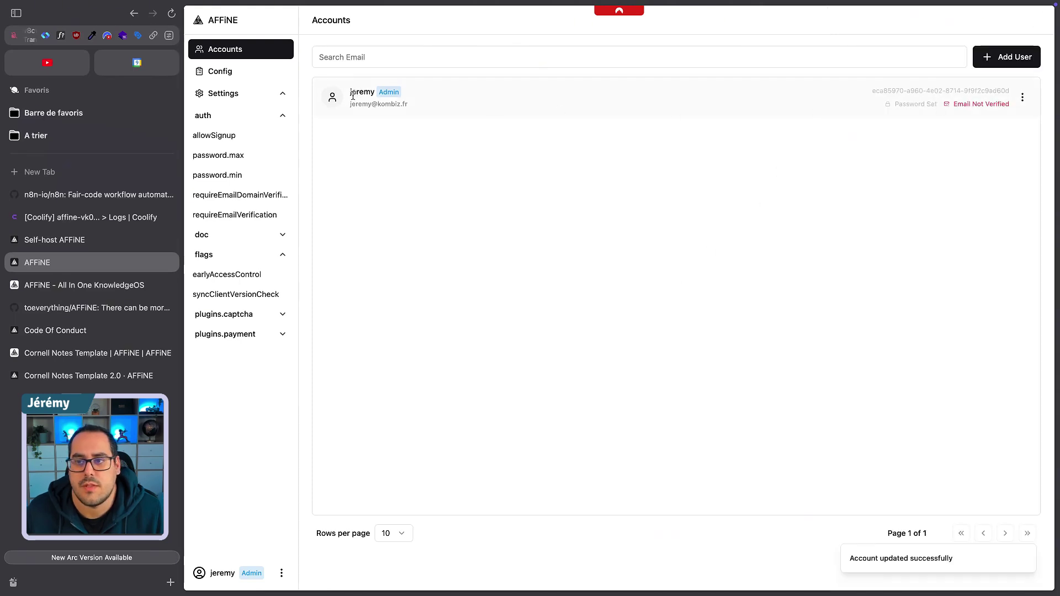
- Load the instance's root address by removing the admin/accounts path from the current URL
{"action": "left_click", "coordinate": [34, 36]}
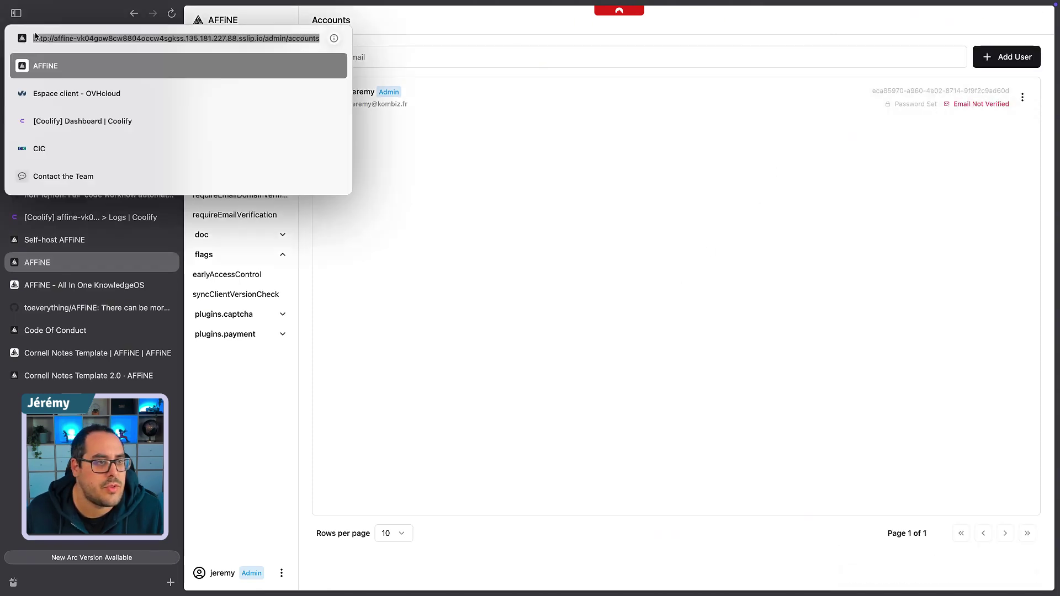
{"action": "left_click", "coordinate": [202, 38]}
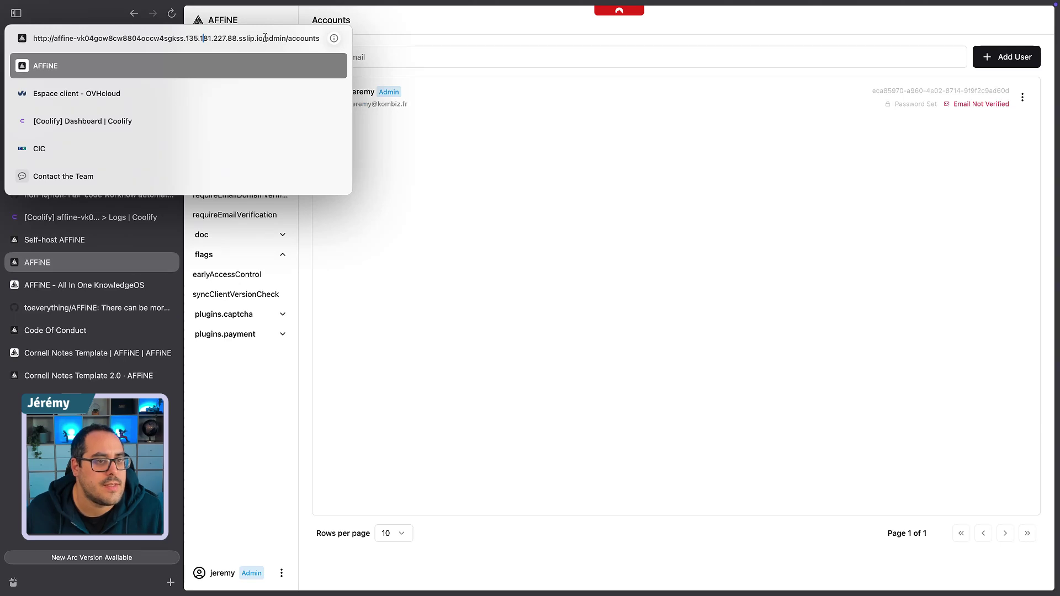
{"action": "left_click_drag", "start_coordinate": [265, 37], "coordinate": [443, 43]}
{"action": "key", "text": "BackSpace"}
{"action": "key", "text": "Return"}
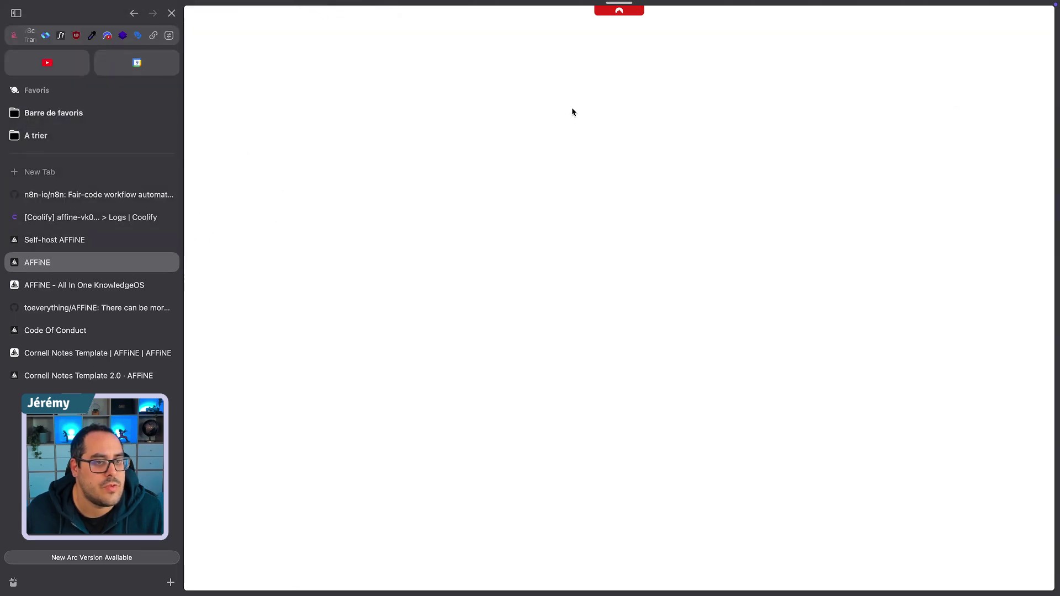
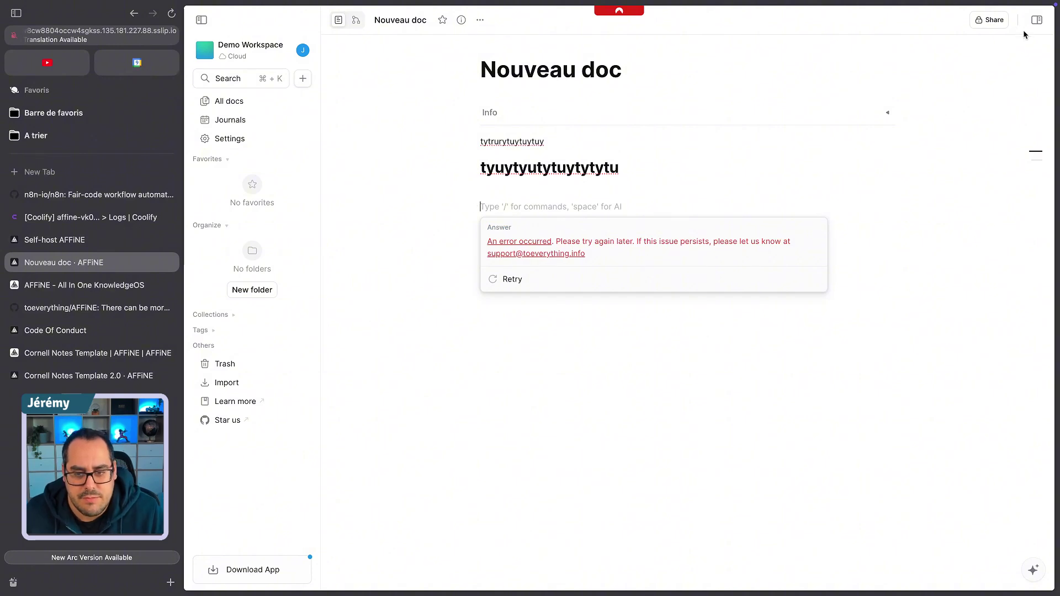
- Look through the document's side views: AI chat, properties including the Tags options, journal, table of contents and frames
{"action": "left_click", "coordinate": [1036, 20]}
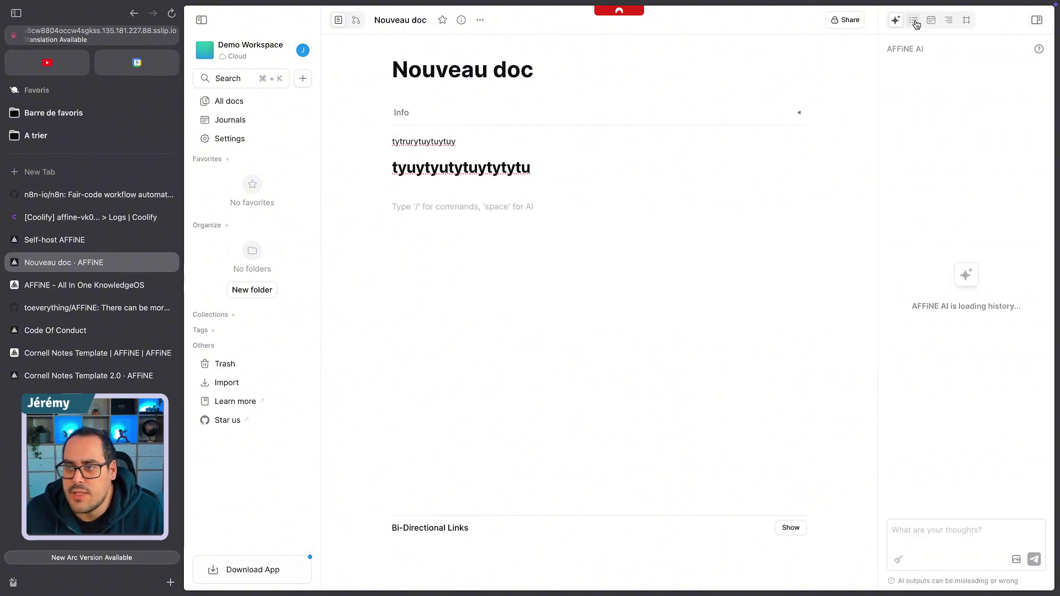
{"action": "left_click", "coordinate": [968, 524]}
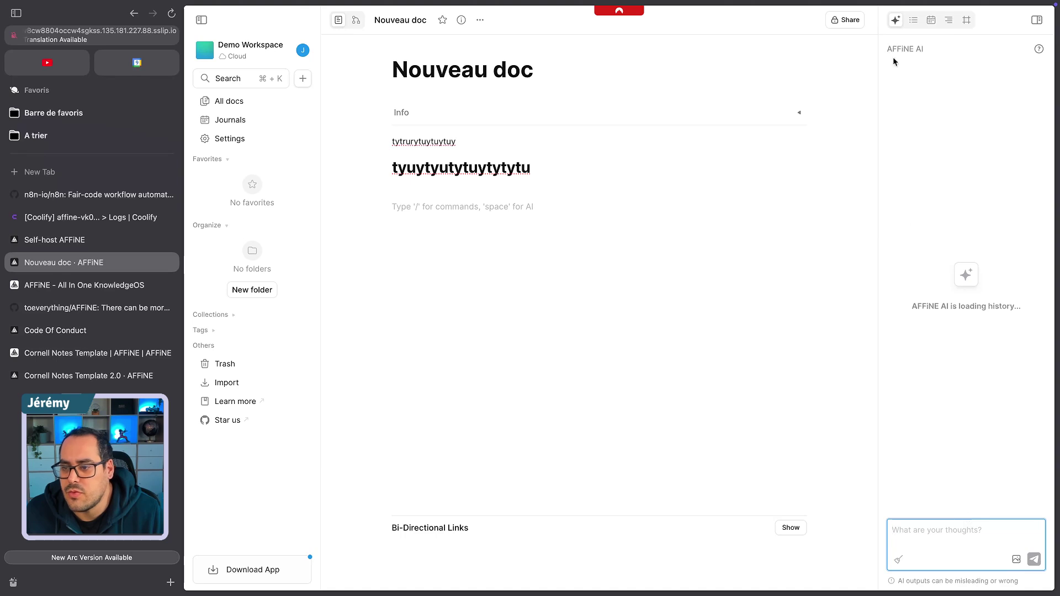
{"action": "left_click", "coordinate": [912, 20]}
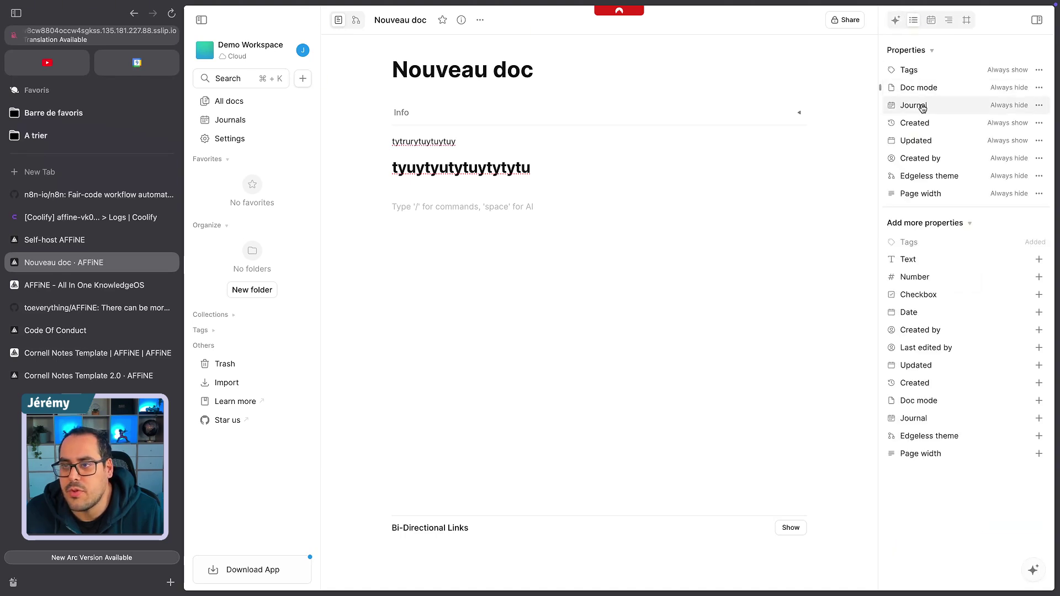
{"action": "left_click", "coordinate": [909, 71]}
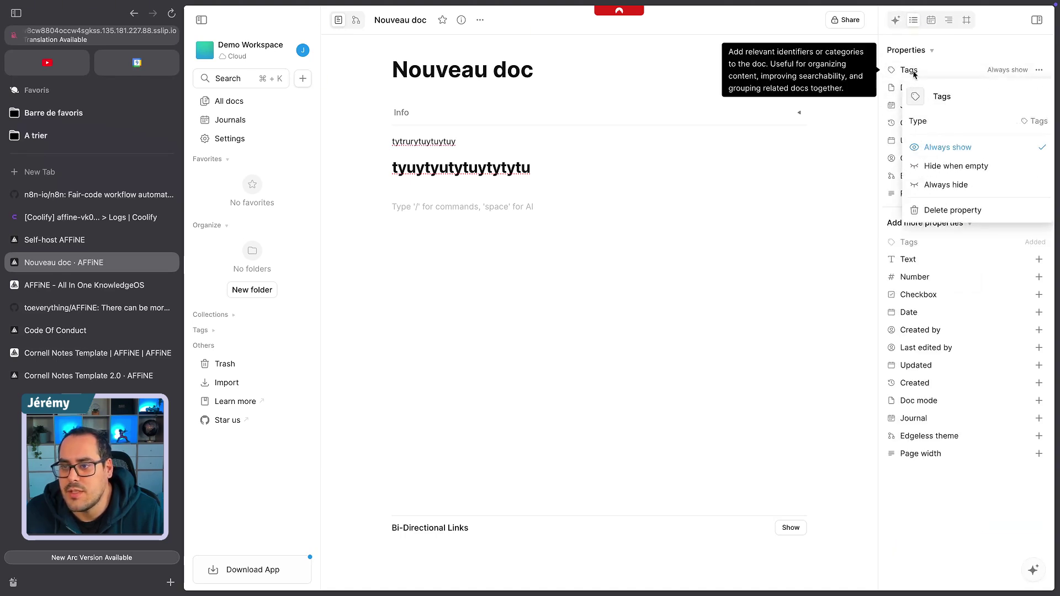
{"action": "left_click", "coordinate": [941, 70]}
{"action": "left_click", "coordinate": [931, 20]}
{"action": "left_click", "coordinate": [948, 20]}
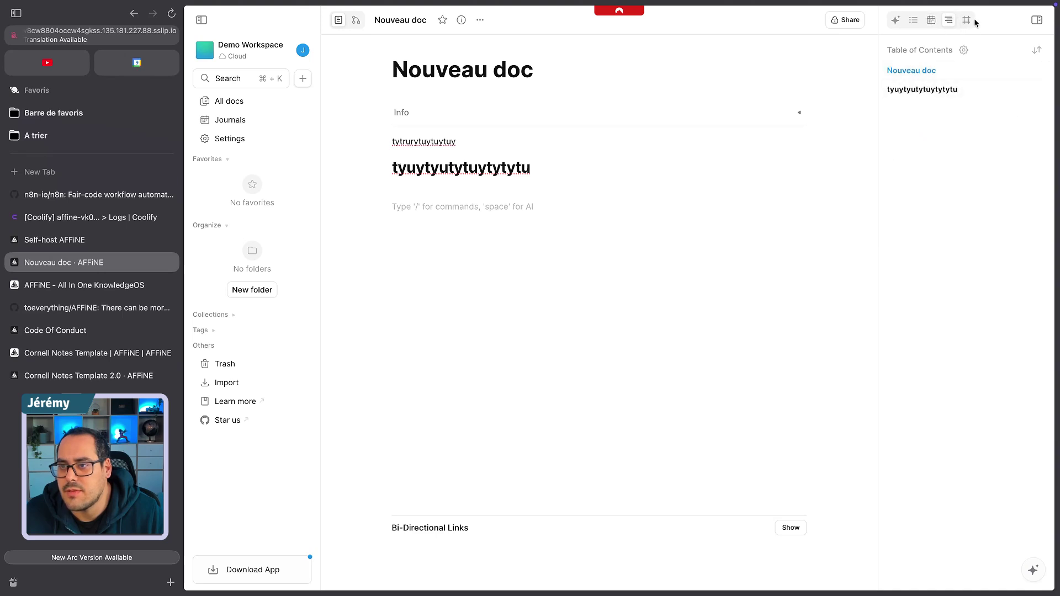
{"action": "left_click", "coordinate": [966, 21]}
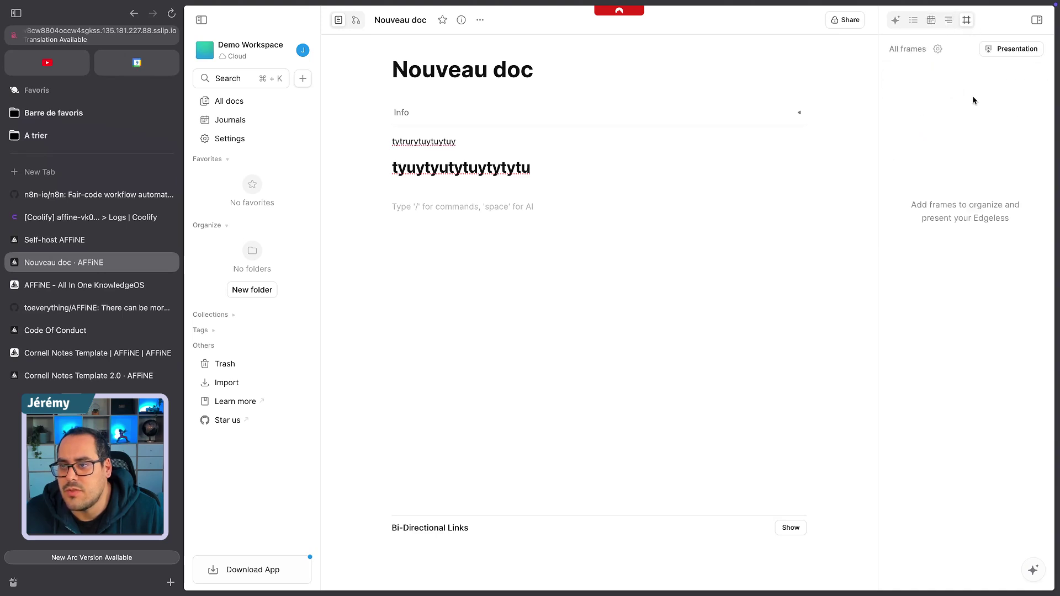
- Start and end a presentation of the document, and reposition its note on the edgeless canvas
{"action": "left_click", "coordinate": [1016, 49]}
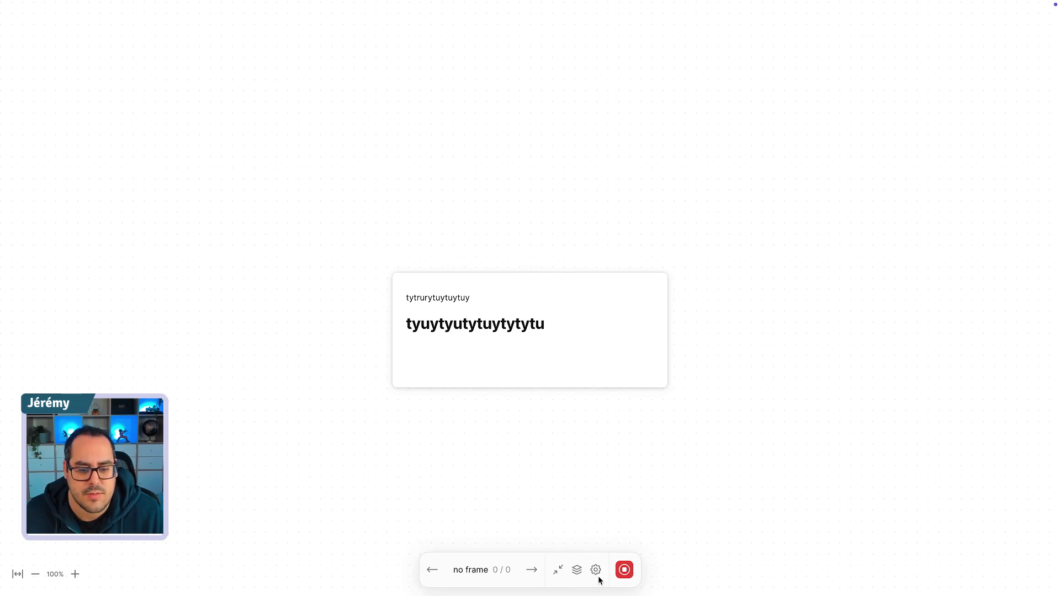
{"action": "left_click", "coordinate": [624, 569]}
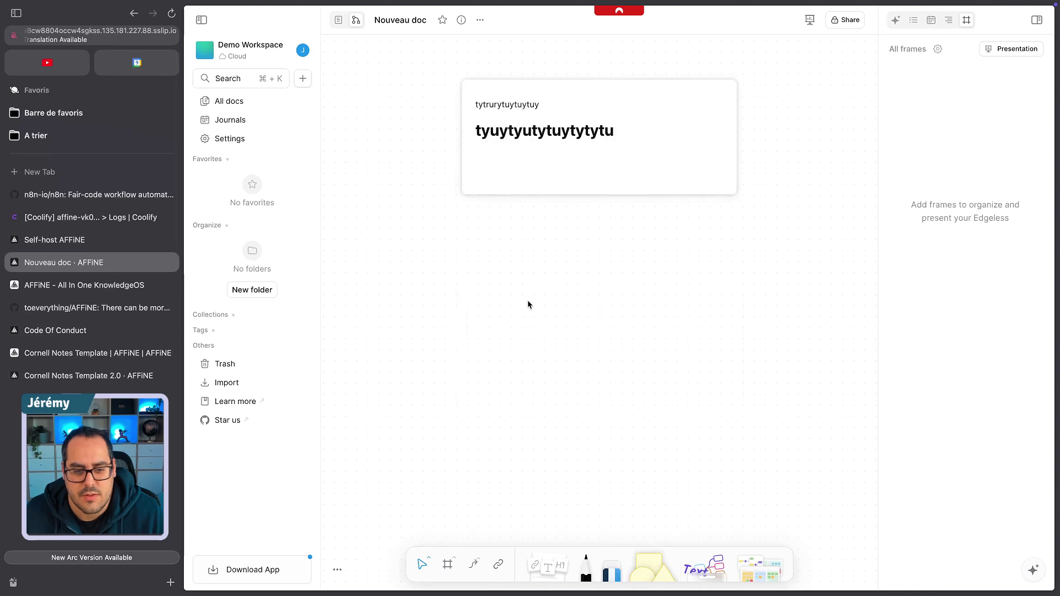
{"action": "left_click", "coordinate": [569, 295]}
{"action": "scroll", "coordinate": [568, 291], "scroll_direction": "down", "scroll_amount": 5}
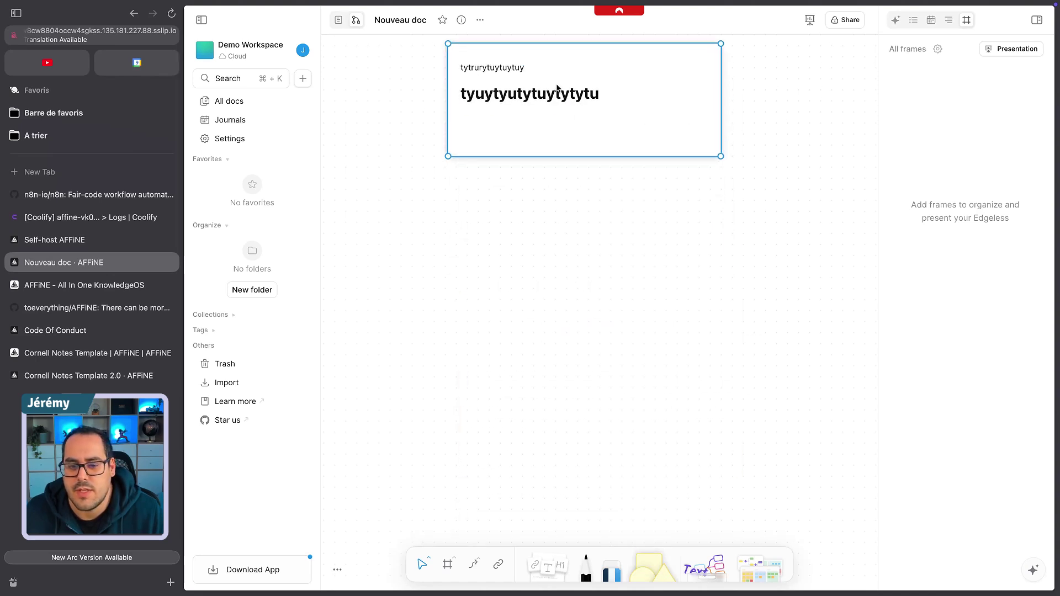
{"action": "left_click", "coordinate": [551, 189]}
{"action": "left_click", "coordinate": [542, 148]}
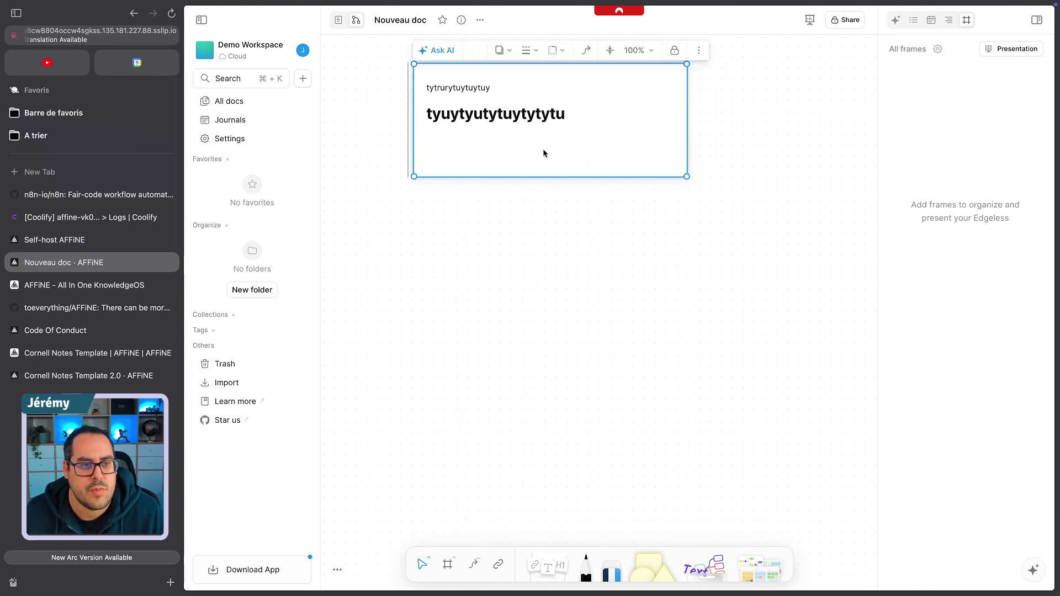
{"action": "left_click", "coordinate": [542, 147]}
{"action": "left_click", "coordinate": [564, 227]}
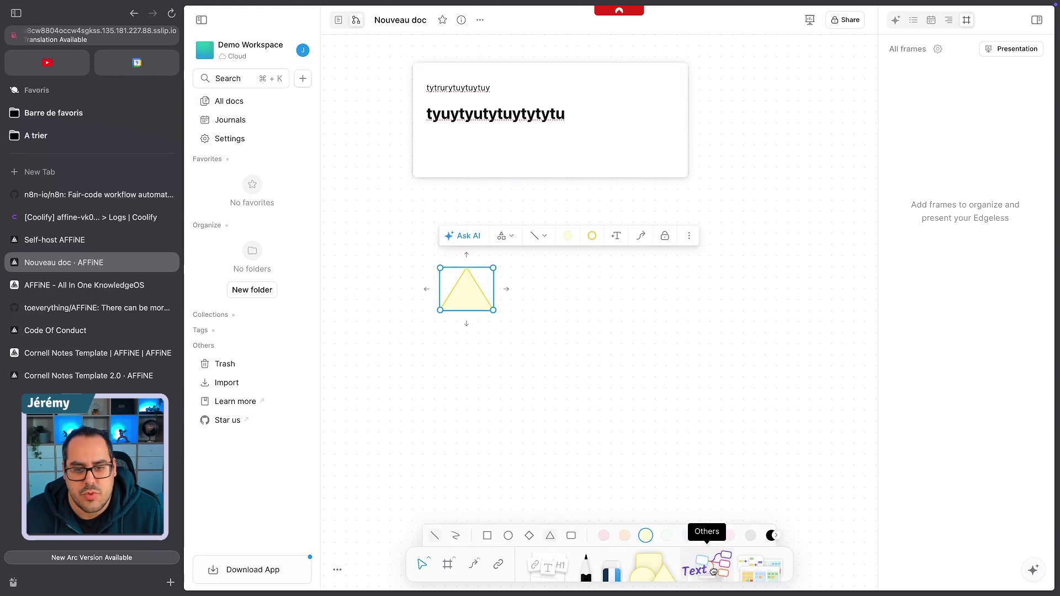
- Add a mind map beside the yellow triangle and place a large arrow sticker across the canvas
{"action": "left_click_drag", "start_coordinate": [713, 568], "coordinate": [803, 260]}
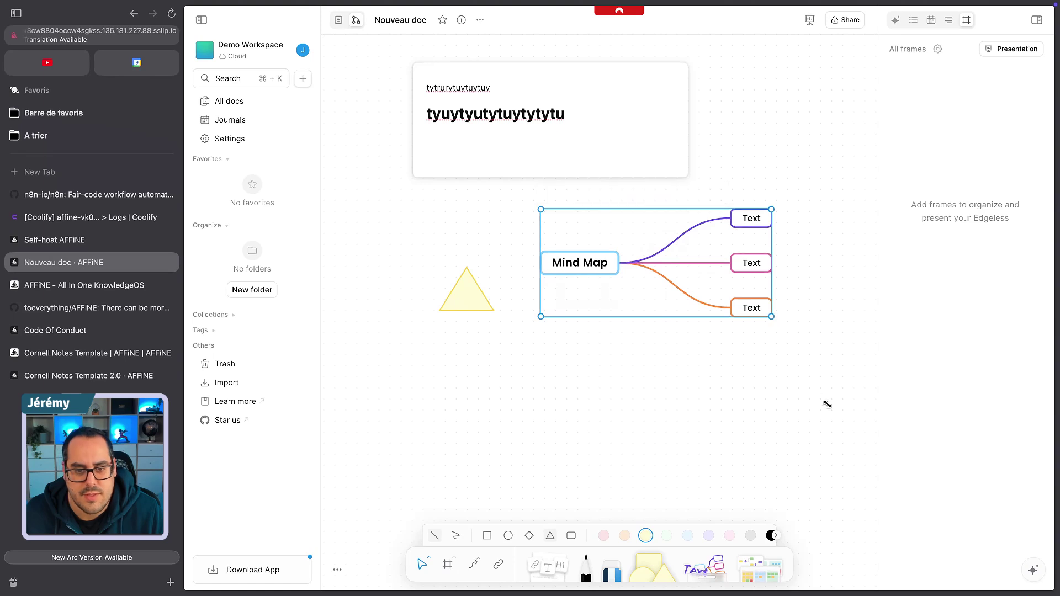
{"action": "left_click", "coordinate": [759, 564]}
{"action": "left_click_drag", "start_coordinate": [681, 314], "coordinate": [590, 247]}
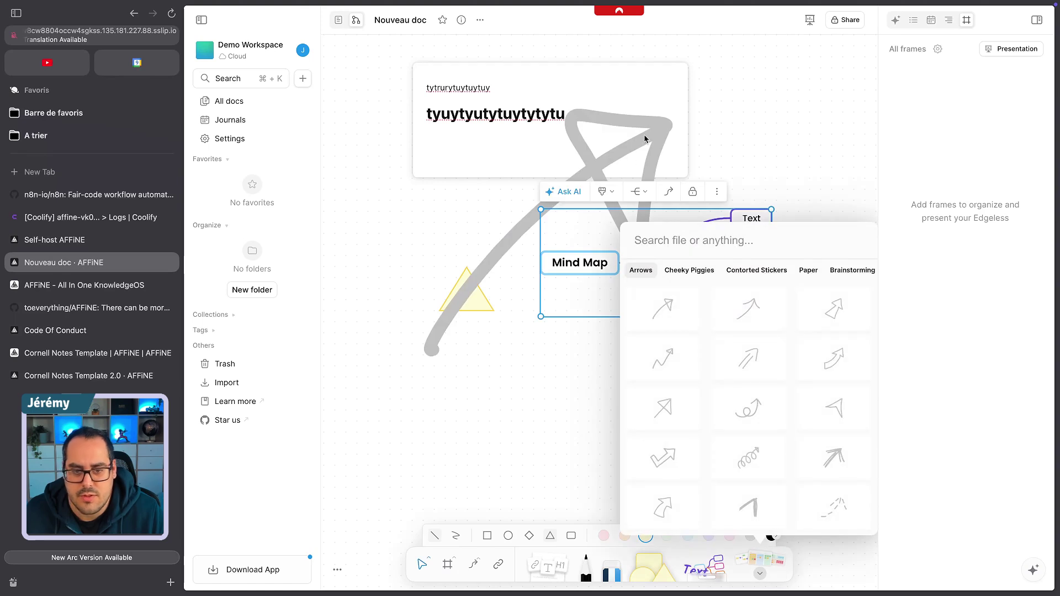
- Switch the document back and forth between page and edgeless modes to compare both views
{"action": "left_click", "coordinate": [212, 99]}
{"action": "left_click", "coordinate": [393, 153]}
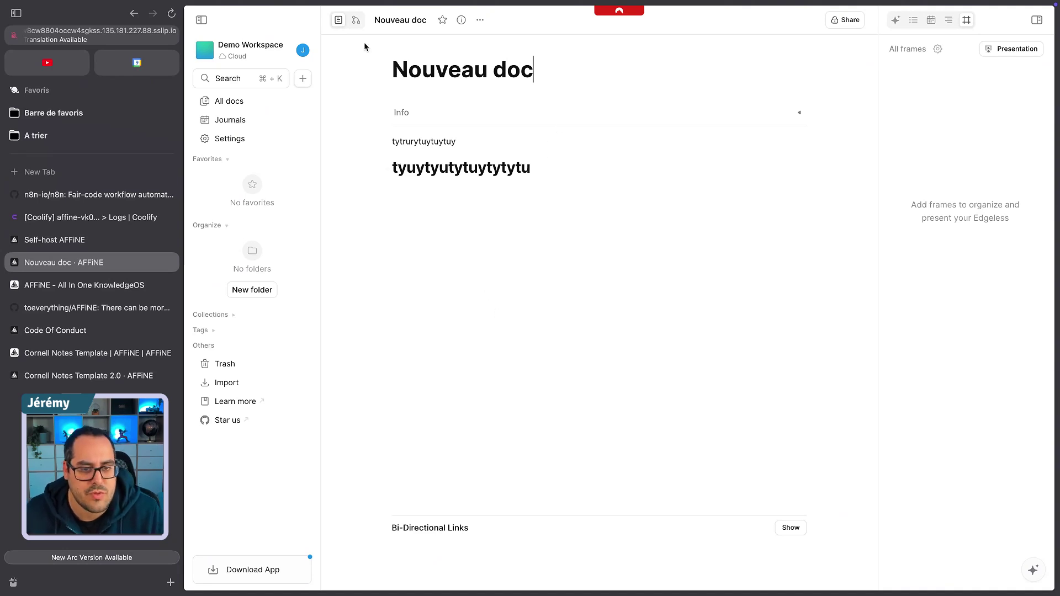
{"action": "left_click", "coordinate": [356, 20]}
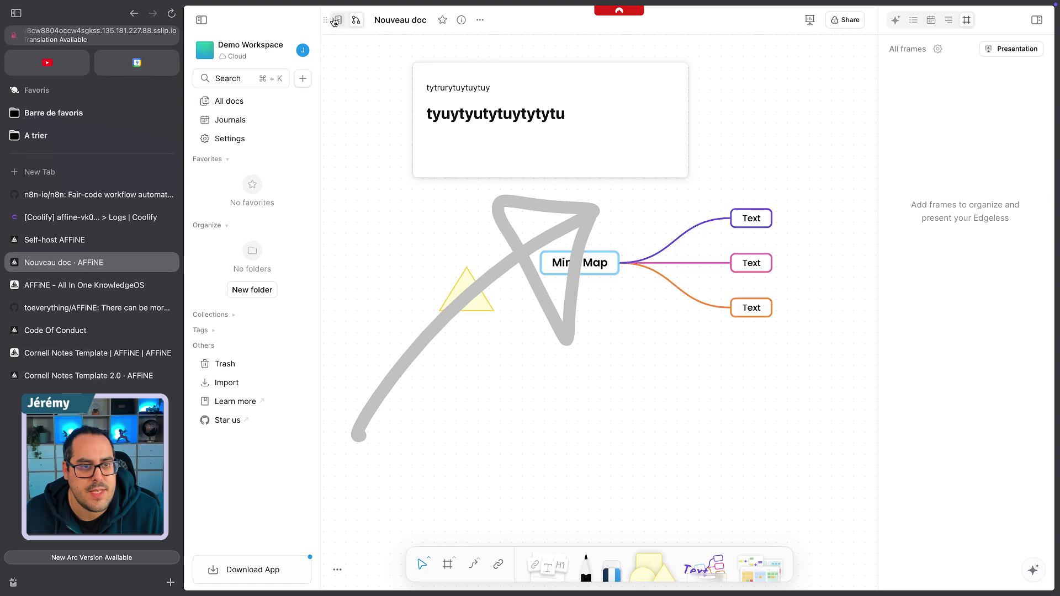
{"action": "left_click", "coordinate": [339, 19]}
{"action": "left_click", "coordinate": [356, 20]}
- Reposition the note above the mind map, select the arrow sticker and show the canvas zoom controls
{"action": "left_click_drag", "start_coordinate": [655, 135], "coordinate": [698, 118]}
{"action": "left_click", "coordinate": [722, 420]}
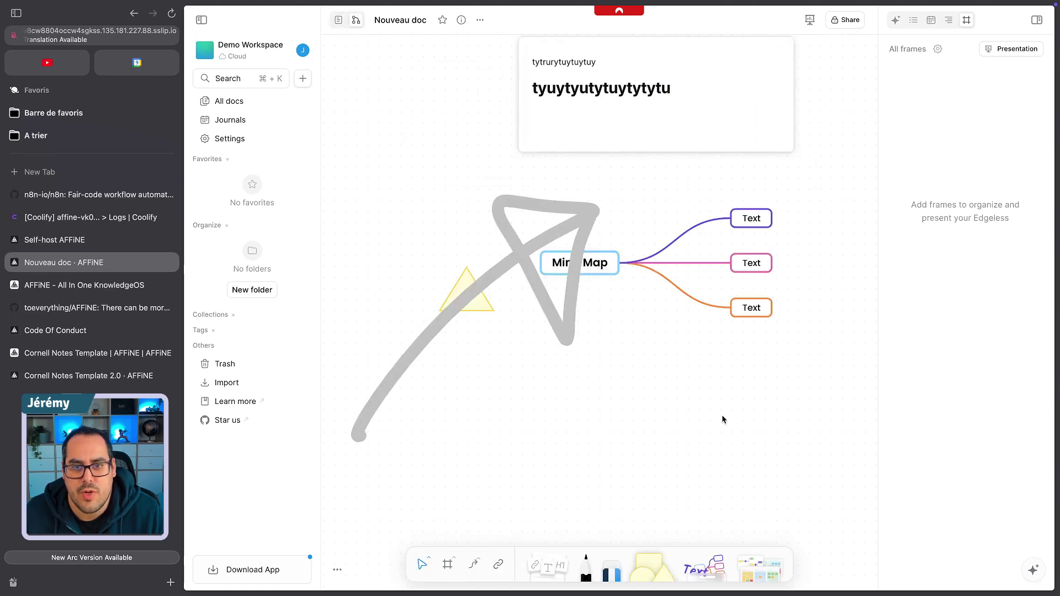
{"action": "left_click_drag", "start_coordinate": [655, 112], "coordinate": [626, 113]}
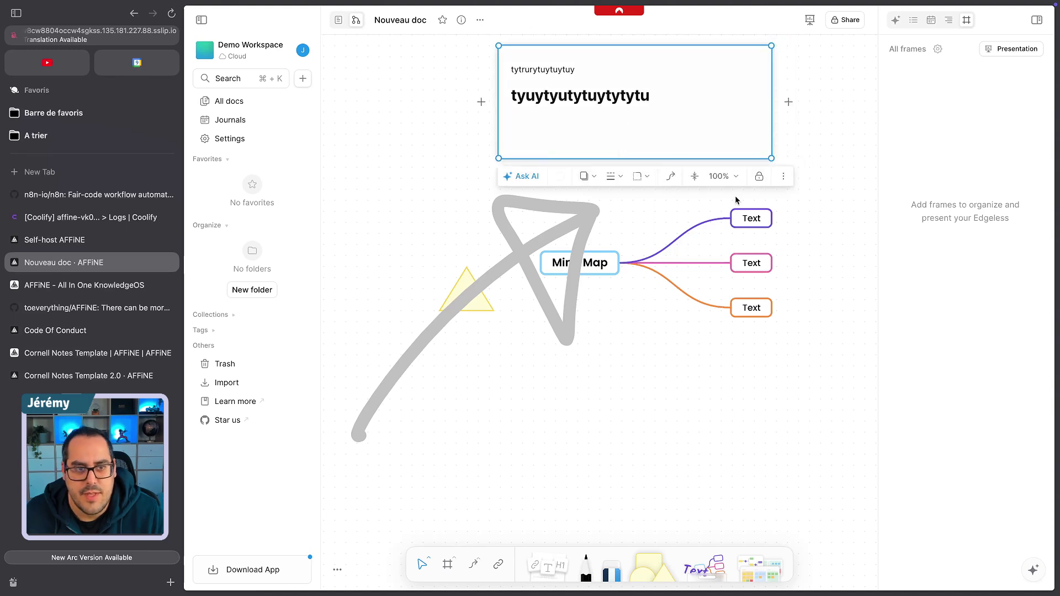
{"action": "left_click", "coordinate": [752, 379]}
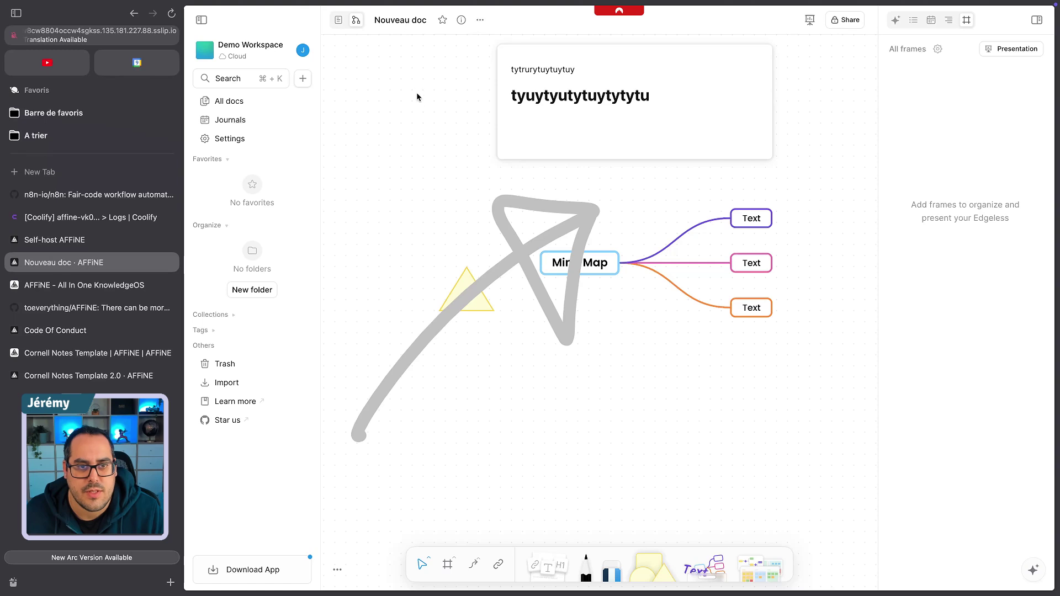
{"action": "left_click", "coordinate": [542, 312]}
{"action": "left_click", "coordinate": [336, 573]}
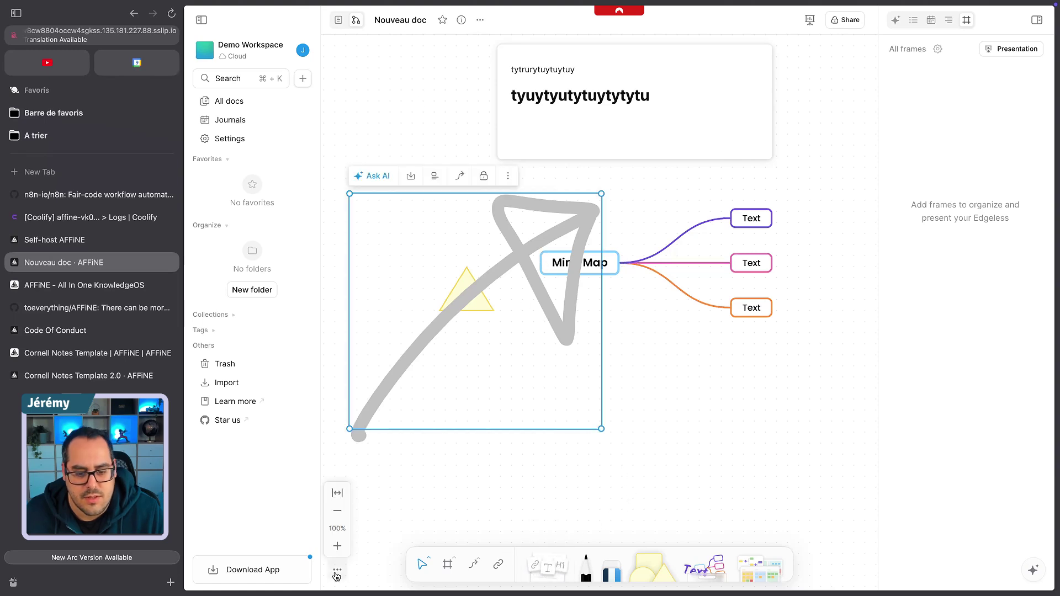
- Open the app settings and review the experimental features, about, keyboard shortcuts and editor sections
{"action": "key", "text": "super+comma"}
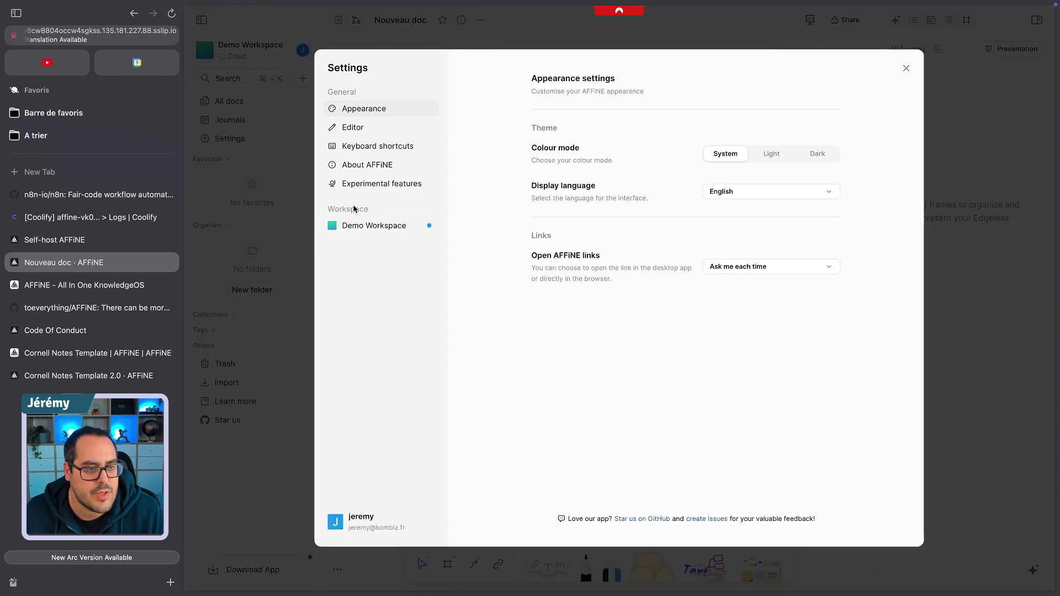
{"action": "left_click", "coordinate": [357, 184]}
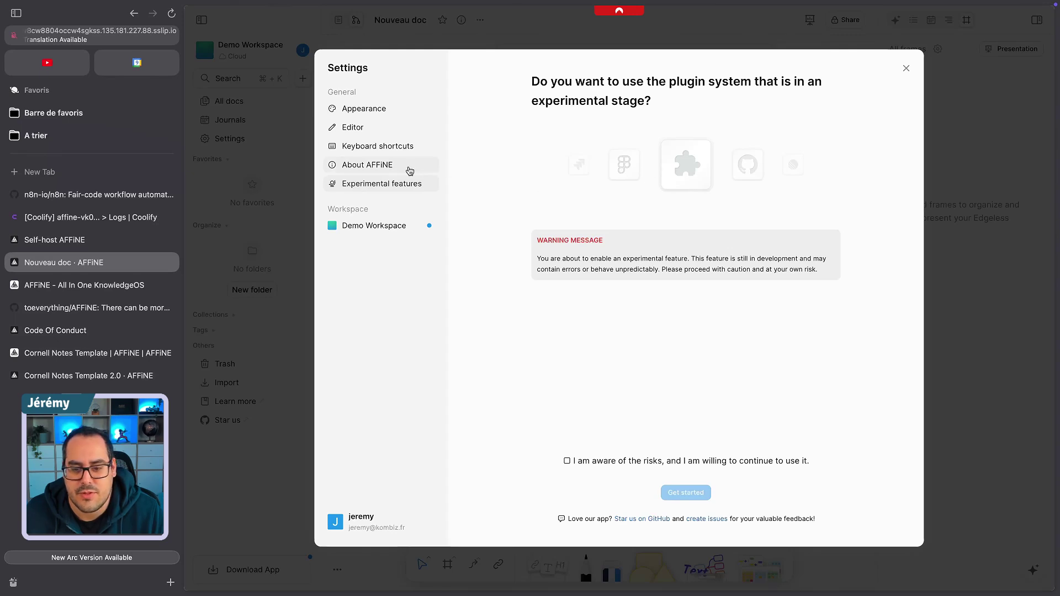
{"action": "left_click", "coordinate": [380, 166]}
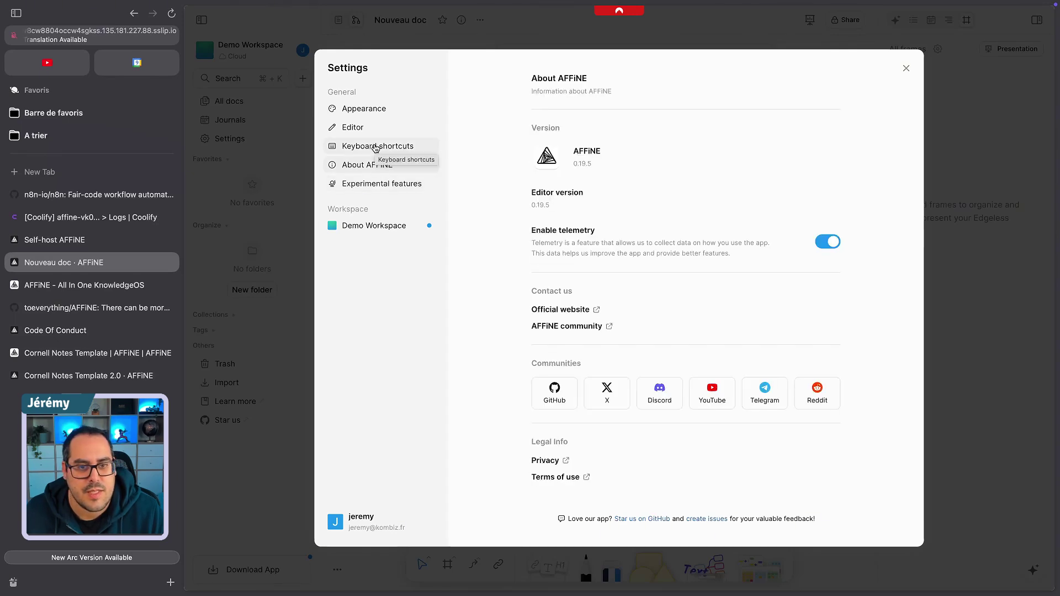
{"action": "left_click", "coordinate": [376, 147]}
{"action": "left_click", "coordinate": [353, 128]}
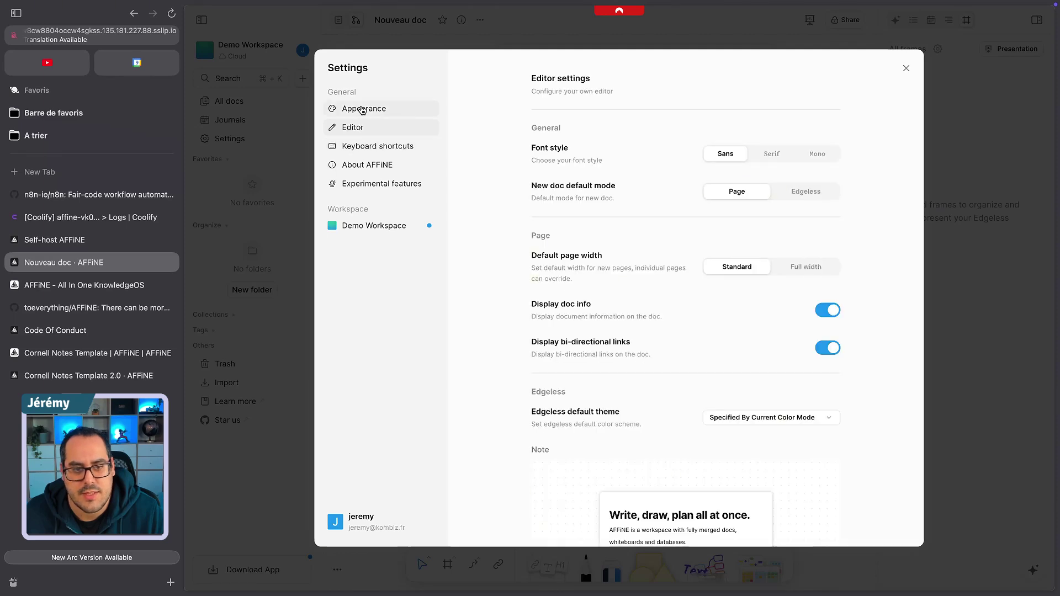
- Set the display language to français after trying español, and view the choices for opening AFFiNE links
{"action": "left_click", "coordinate": [362, 108]}
{"action": "left_click", "coordinate": [770, 191]}
{"action": "scroll", "coordinate": [756, 338], "scroll_direction": "down", "scroll_amount": 5}
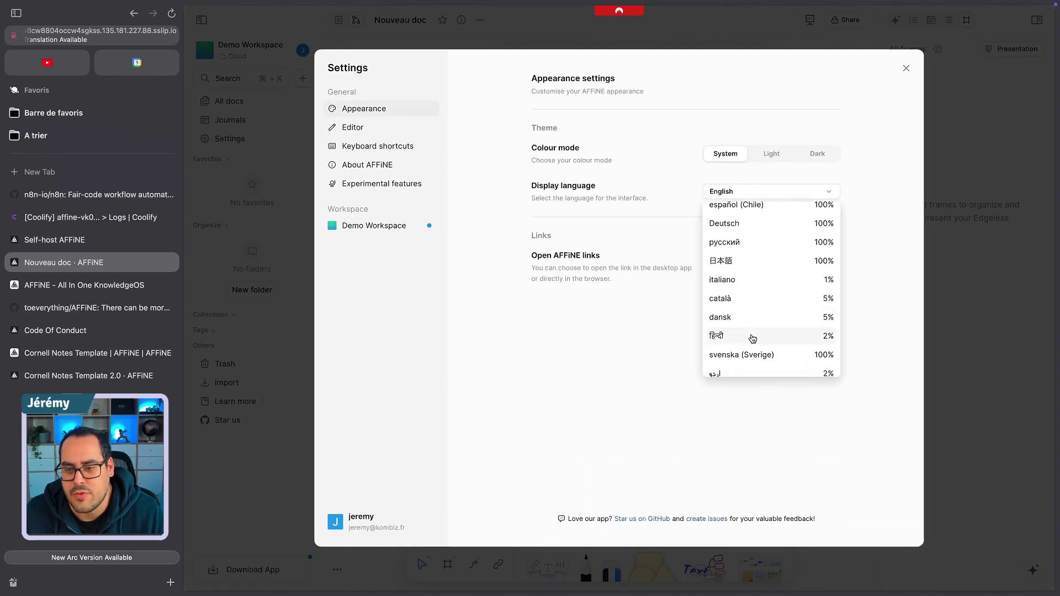
{"action": "scroll", "coordinate": [762, 331], "scroll_direction": "up", "scroll_amount": 5}
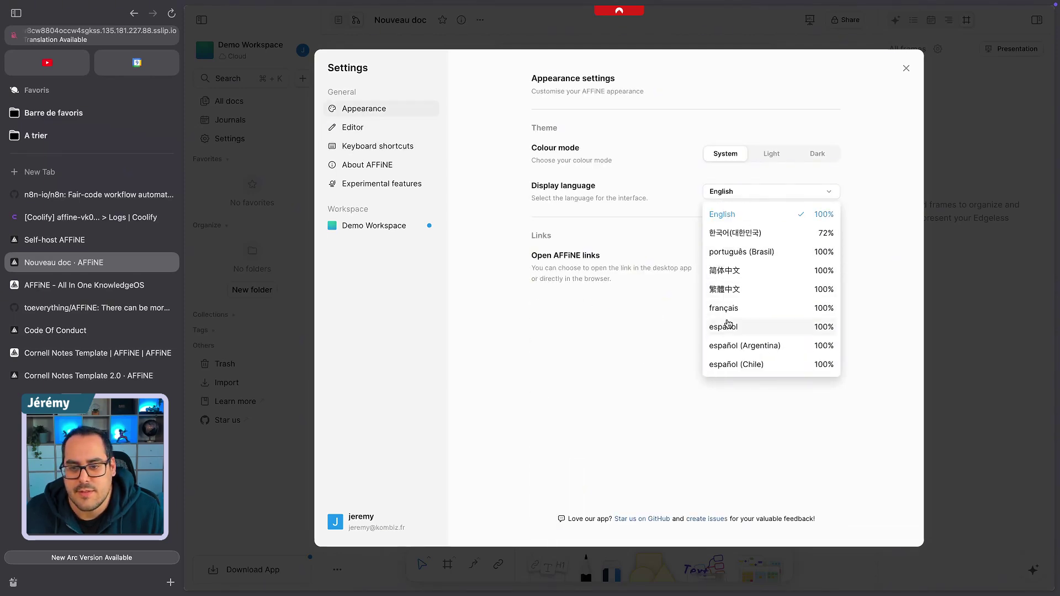
{"action": "left_click", "coordinate": [728, 326]}
{"action": "left_click", "coordinate": [734, 191]}
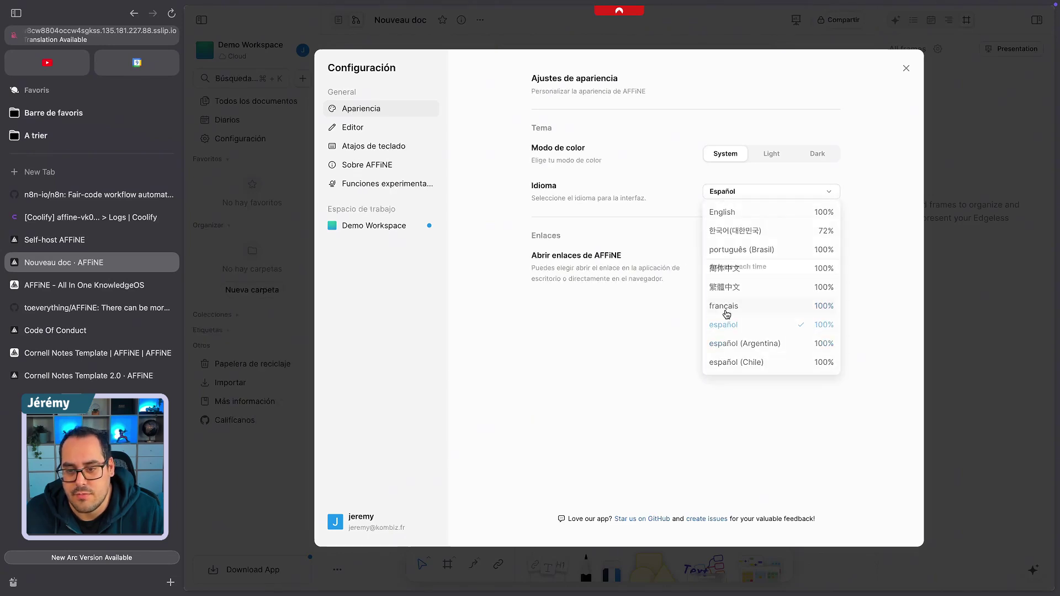
{"action": "left_click", "coordinate": [724, 307]}
{"action": "left_click", "coordinate": [753, 276]}
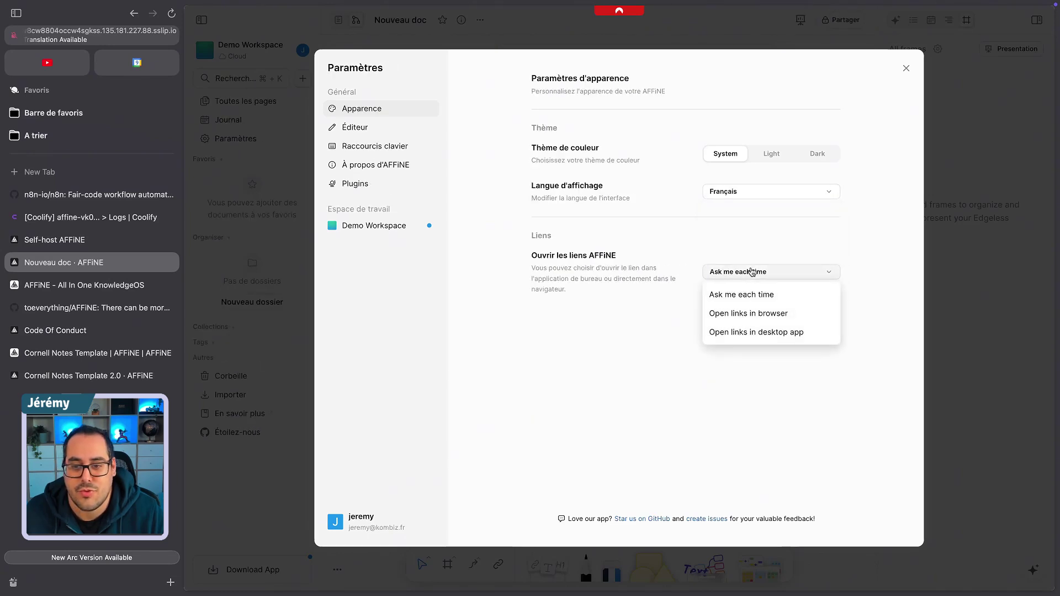
{"action": "left_click", "coordinate": [642, 322]}
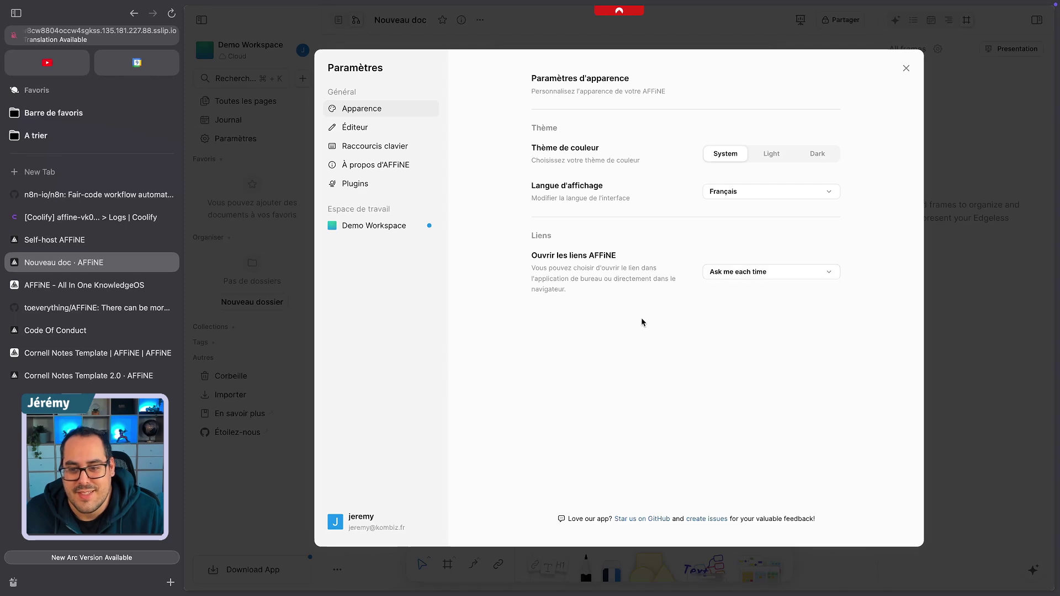
- Accept the risks of experimental features, and enable the integrated PDF preview and advanced block visibility control
{"action": "left_click", "coordinate": [367, 186]}
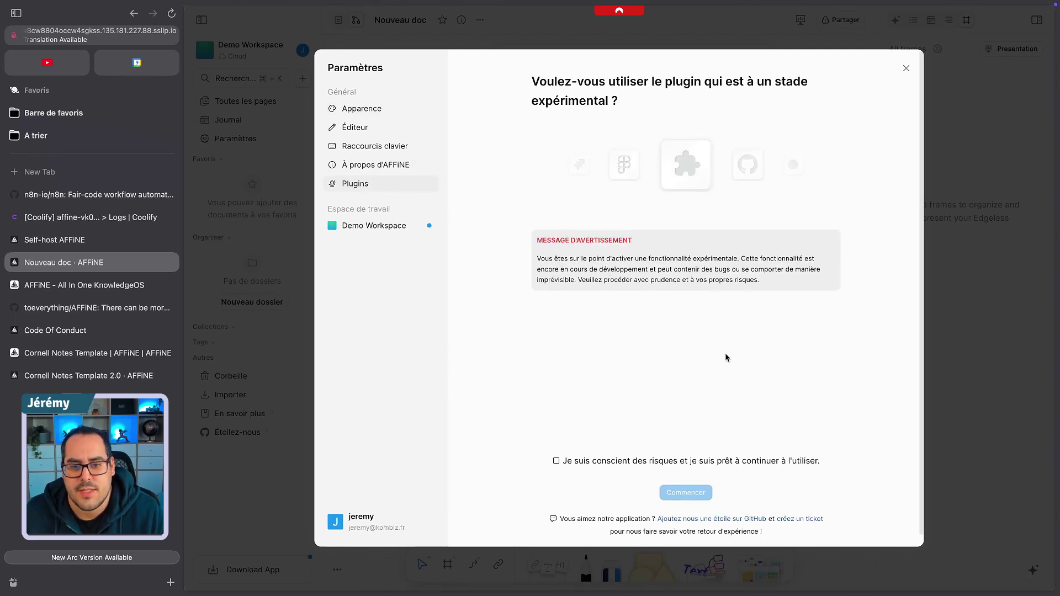
{"action": "left_click", "coordinate": [625, 462]}
{"action": "left_click", "coordinate": [685, 492]}
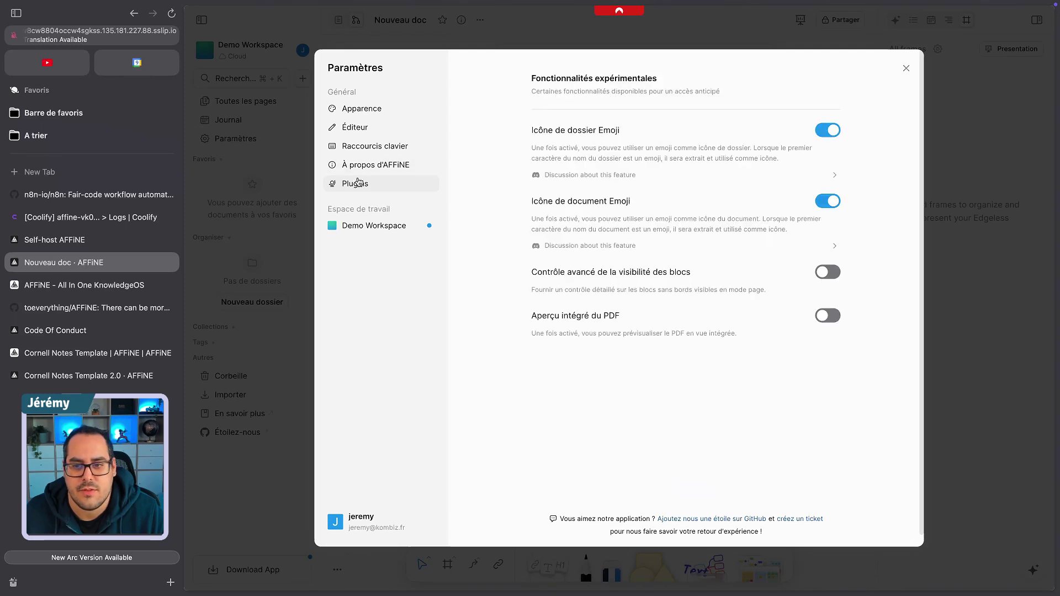
{"action": "left_click", "coordinate": [832, 315]}
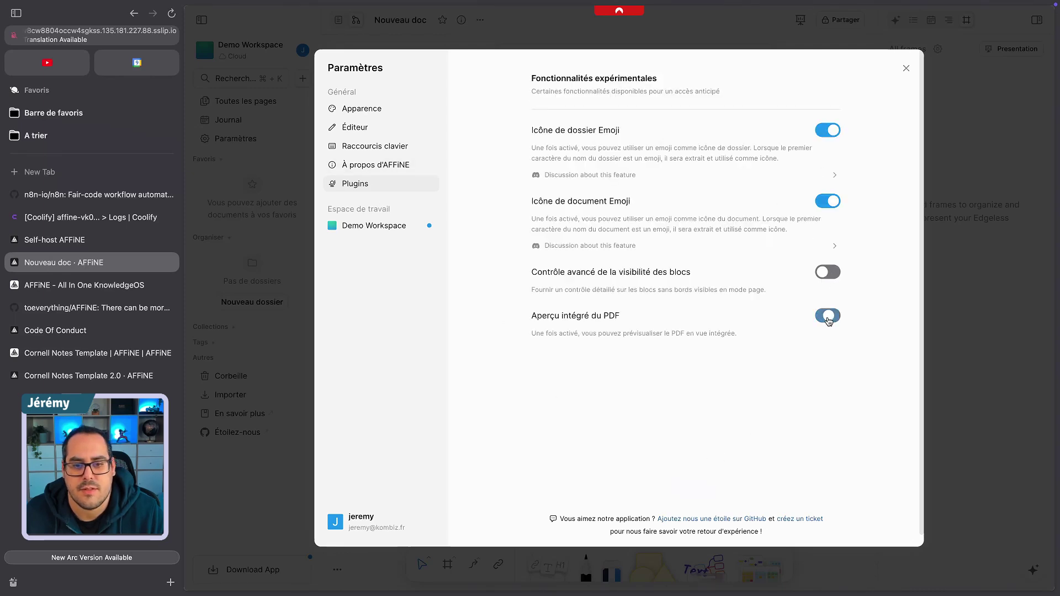
{"action": "left_click", "coordinate": [830, 272]}
- Review the Demo Workspace settings, including profile, members, sharing and deletion options, and close the settings
{"action": "left_click", "coordinate": [387, 225]}
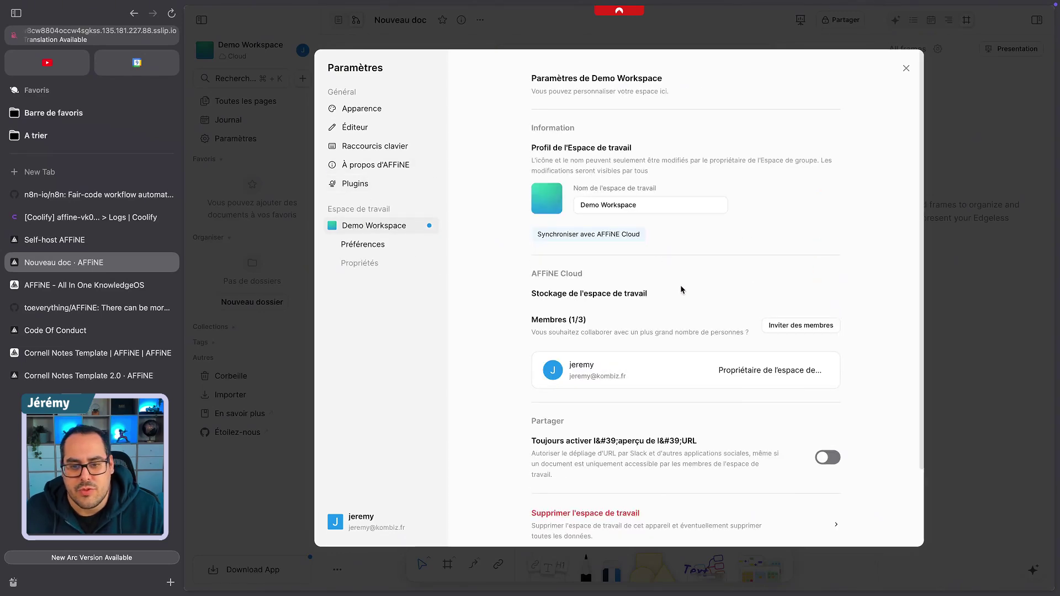
{"action": "scroll", "coordinate": [680, 290], "scroll_direction": "down", "scroll_amount": 3}
{"action": "scroll", "coordinate": [585, 277], "scroll_direction": "up", "scroll_amount": 3}
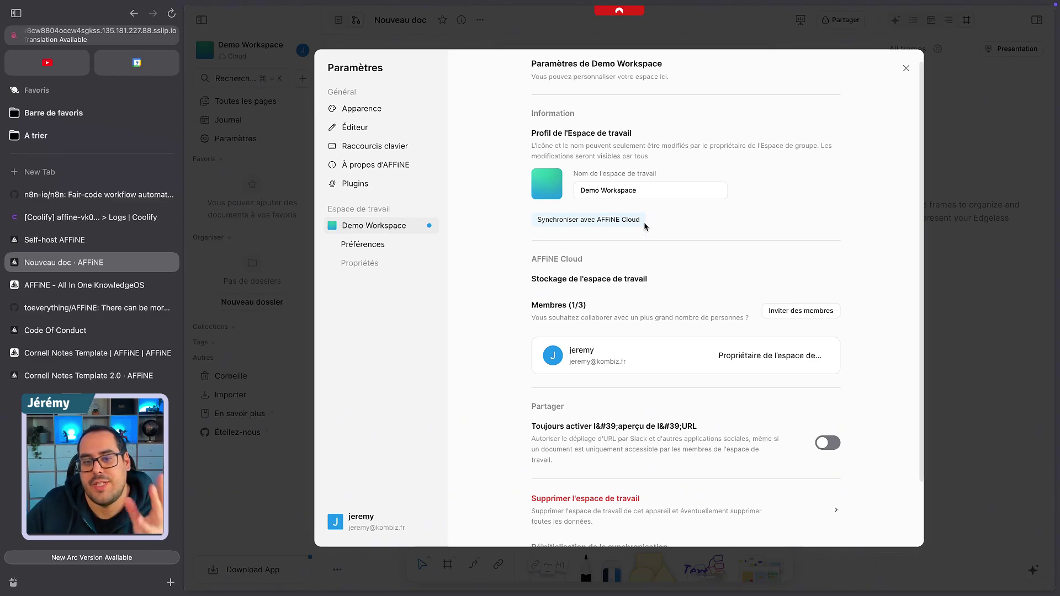
{"action": "scroll", "coordinate": [685, 326], "scroll_direction": "down", "scroll_amount": 3}
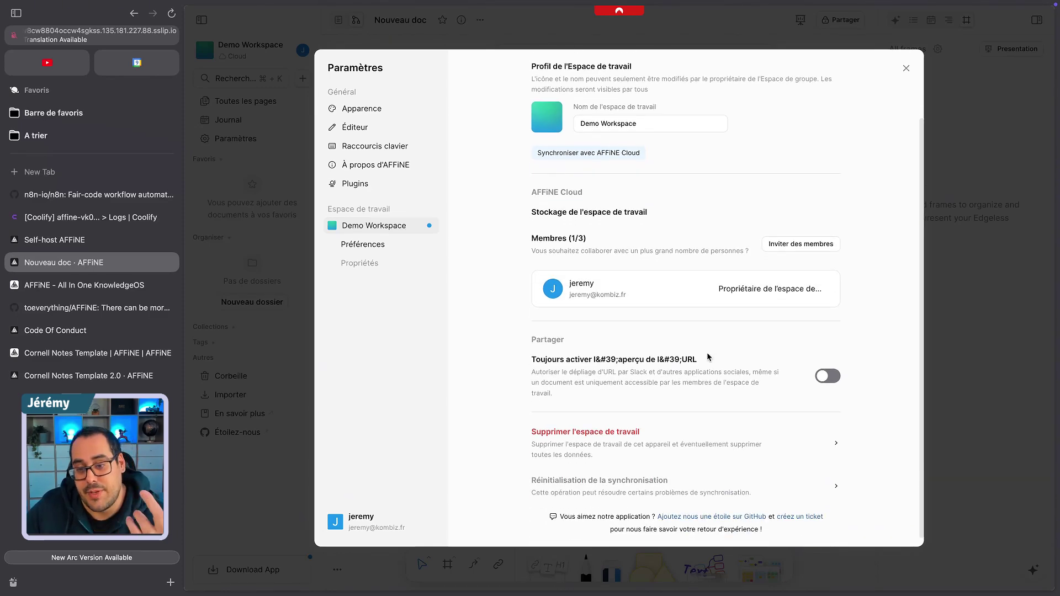
{"action": "left_click", "coordinate": [965, 353]}
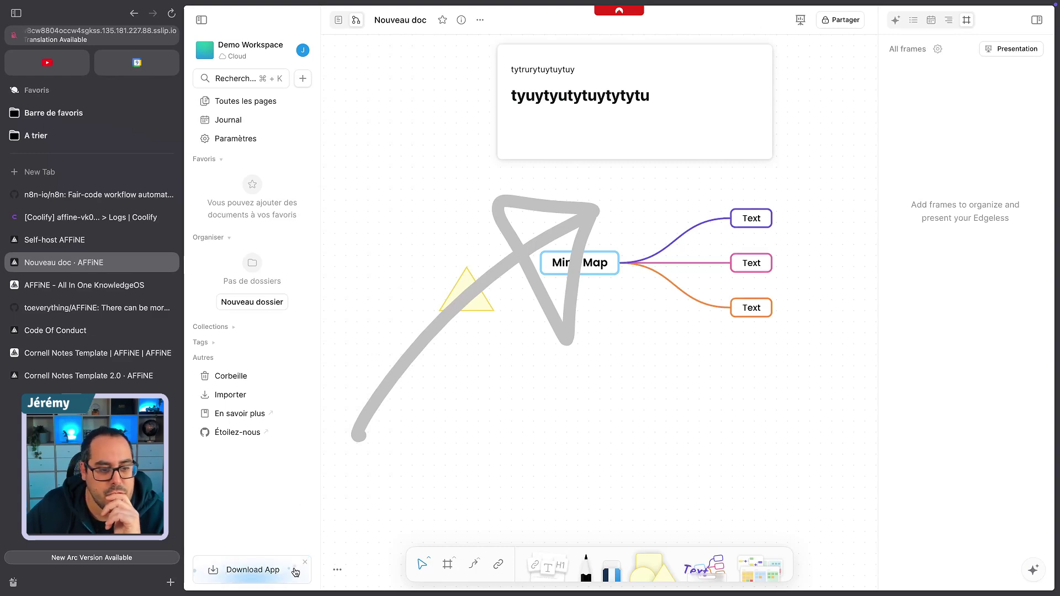
- Check the editor settings with the default edgeless theme choices, and view the actions available for the document
{"action": "left_click", "coordinate": [243, 139]}
{"action": "left_click", "coordinate": [353, 129]}
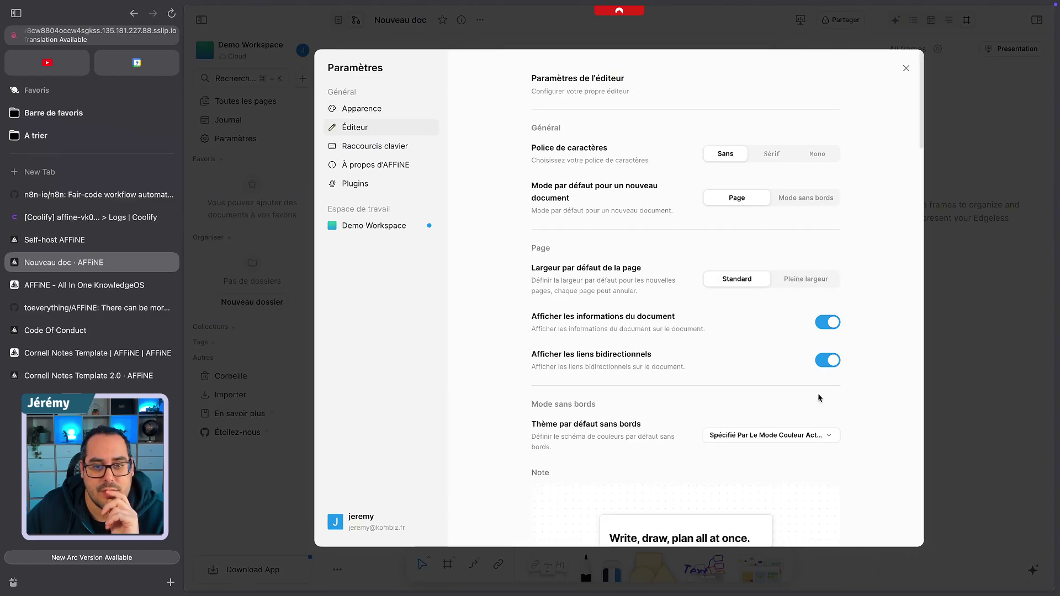
{"action": "left_click", "coordinate": [771, 436]}
{"action": "key", "text": "Escape"}
{"action": "key", "text": "Escape"}
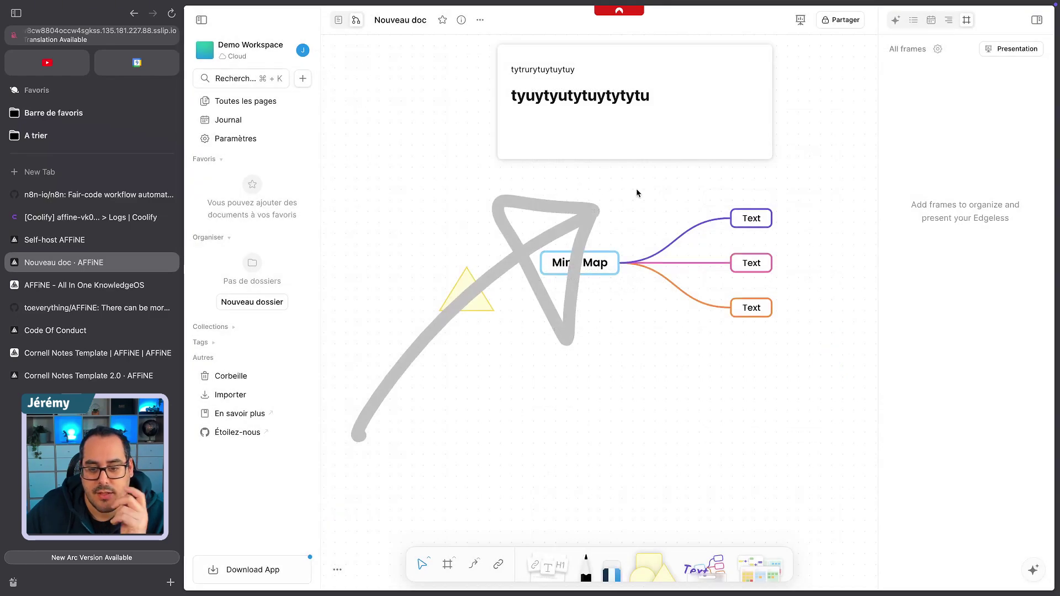
{"action": "left_click", "coordinate": [480, 21]}
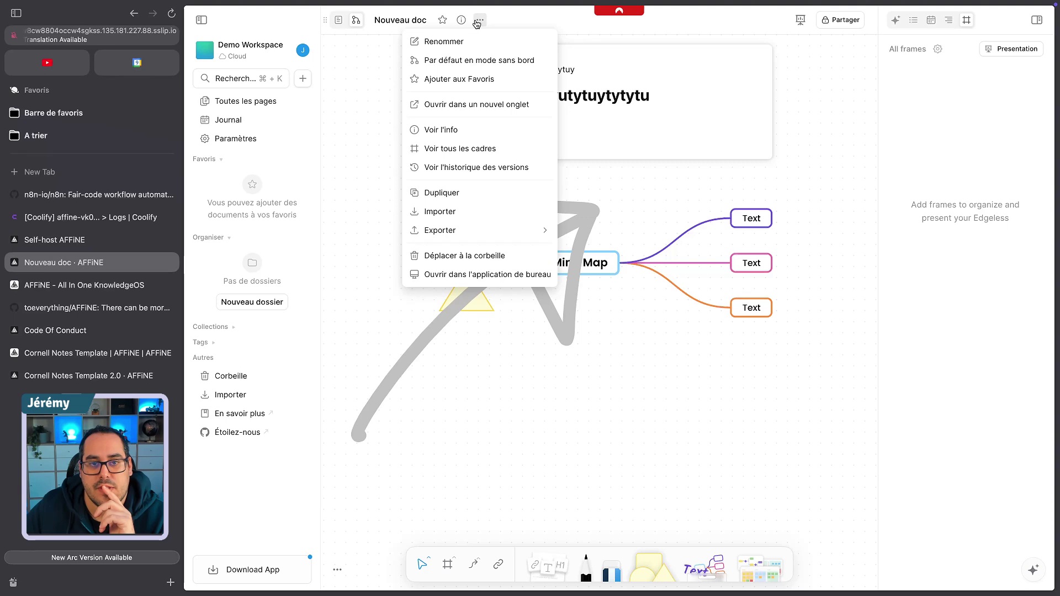
{"action": "left_click", "coordinate": [378, 99]}
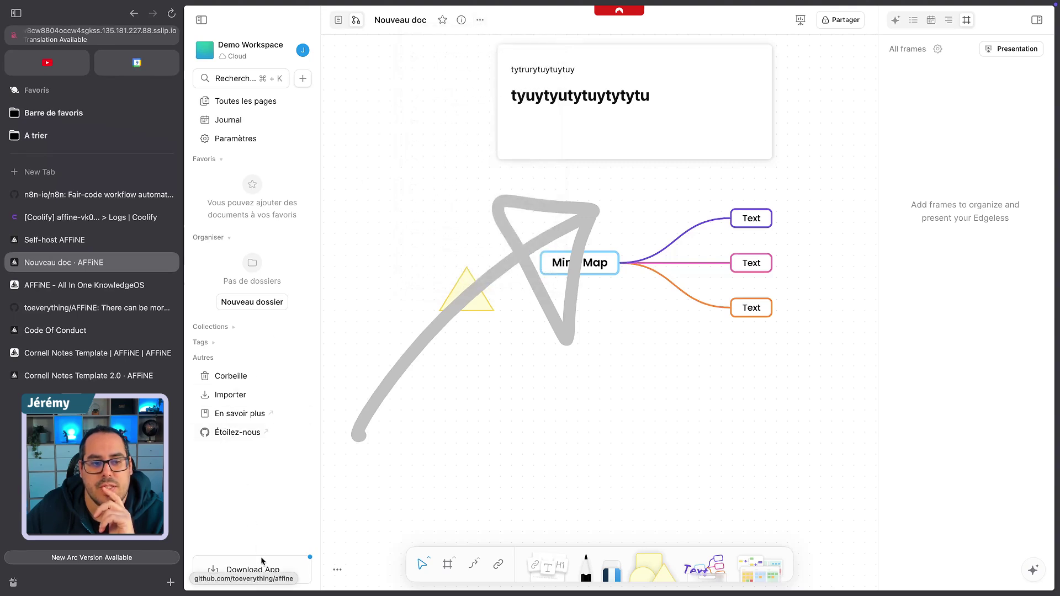
- View the account settings, close them and show the account's cloud storage summary
{"action": "left_click", "coordinate": [302, 50]}
{"action": "left_click", "coordinate": [342, 111]}
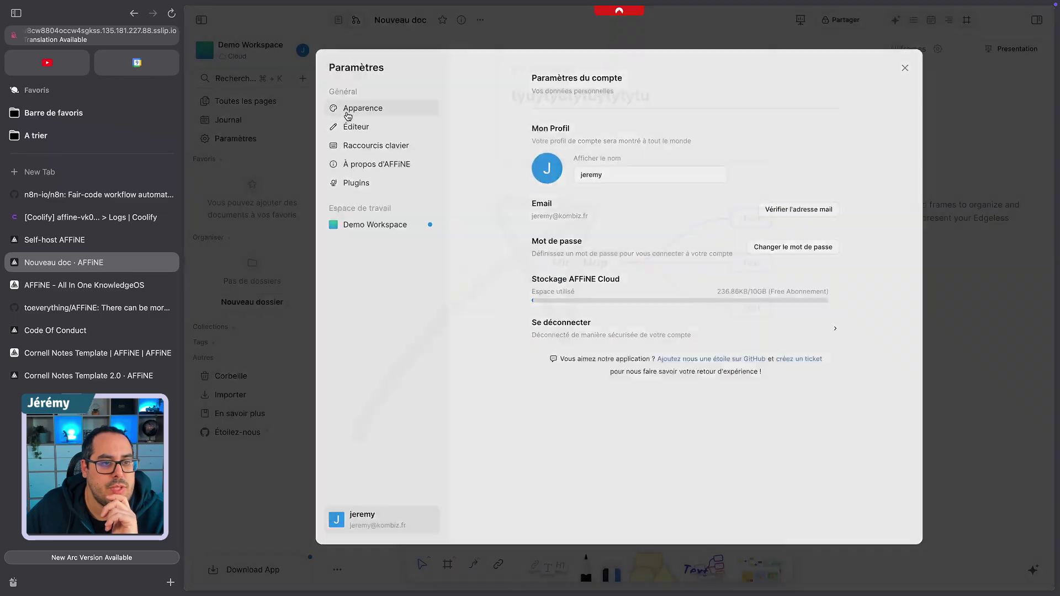
{"action": "left_click", "coordinate": [371, 39]}
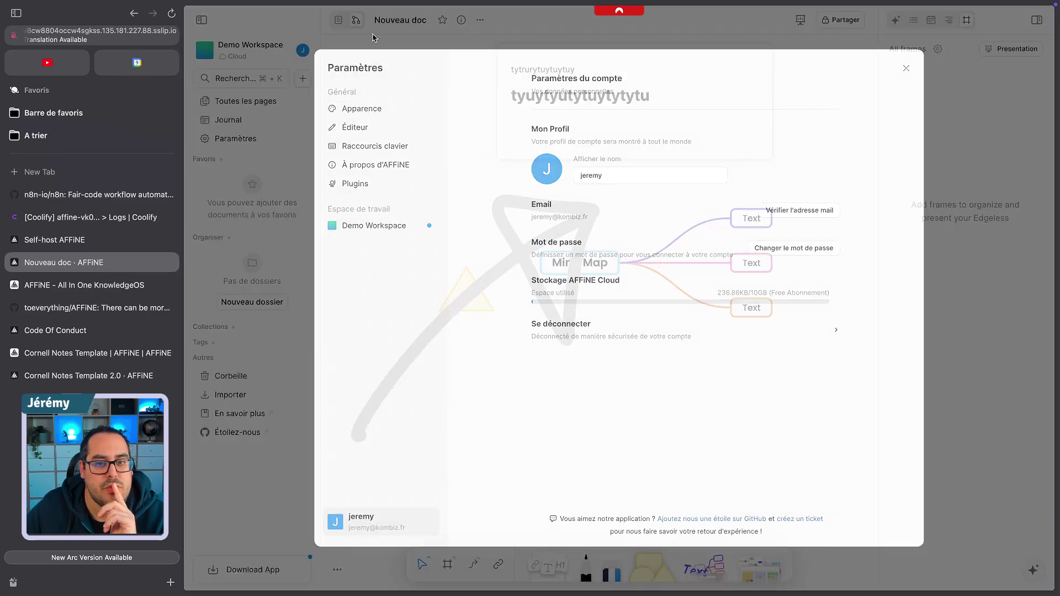
{"action": "left_click", "coordinate": [303, 50]}
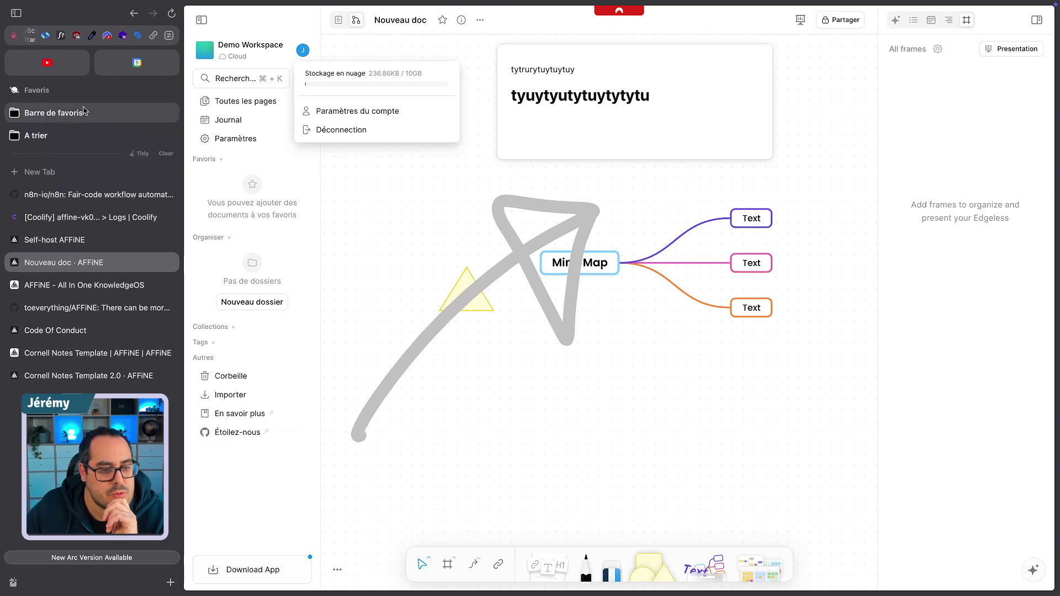
- Try to load the AFFiNE instance's root address by removing the workspace path from its URL
{"action": "left_click", "coordinate": [33, 34]}
{"action": "left_click_drag", "start_coordinate": [264, 38], "coordinate": [373, 38]}
{"action": "type", "text": "ad"}
{"action": "key", "text": "BackSpace"}
{"action": "key", "text": "BackSpace"}
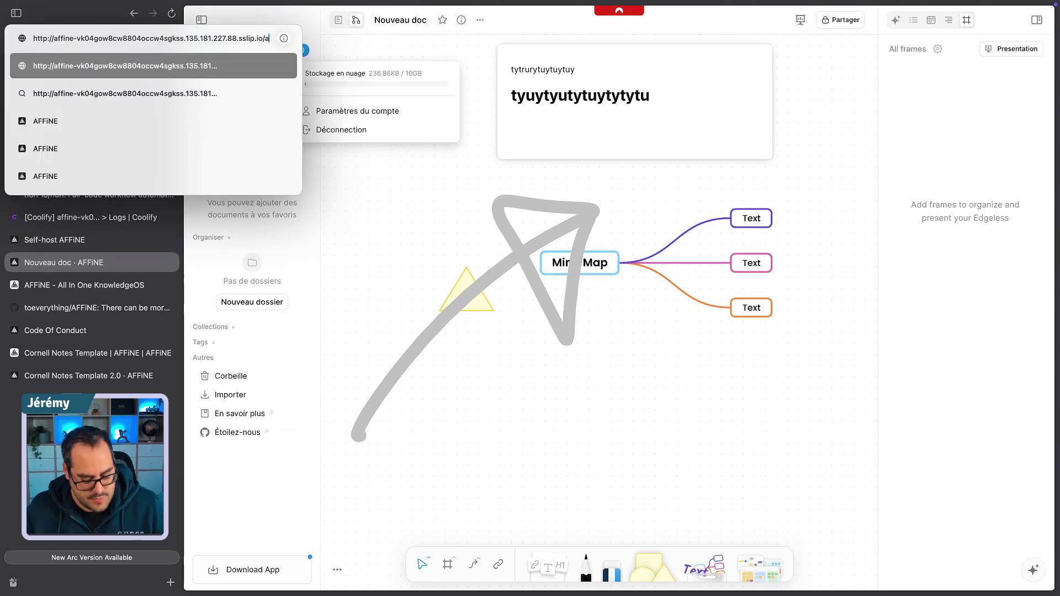
{"action": "key", "text": "Return"}
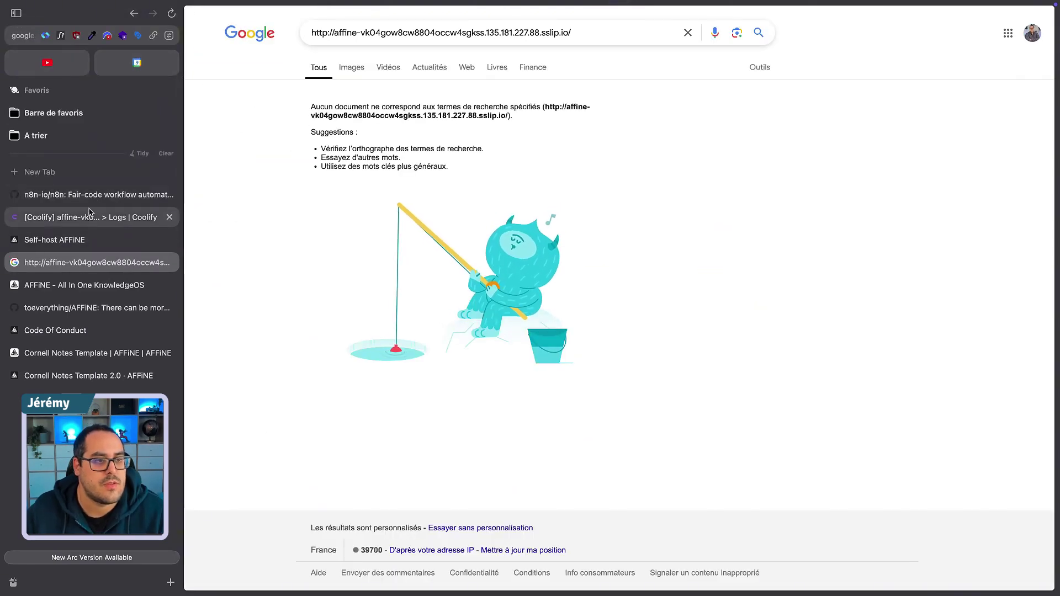
- Switch to Coolify and open the deployed AFFiNE instance from the service's links
{"action": "left_click", "coordinate": [91, 287]}
{"action": "left_click", "coordinate": [91, 217]}
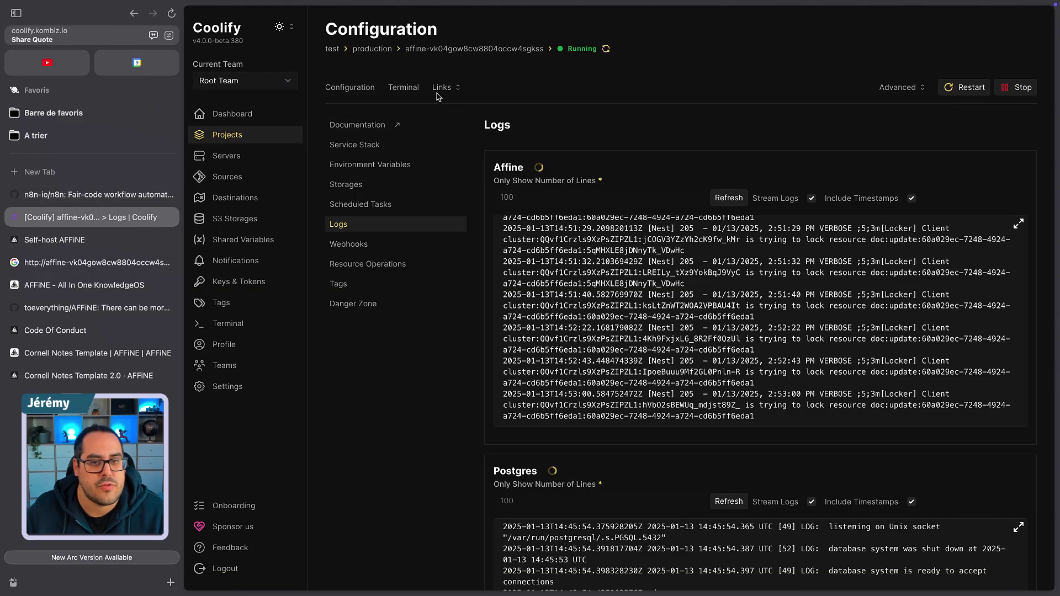
{"action": "left_click", "coordinate": [442, 87]}
{"action": "left_click", "coordinate": [492, 109]}
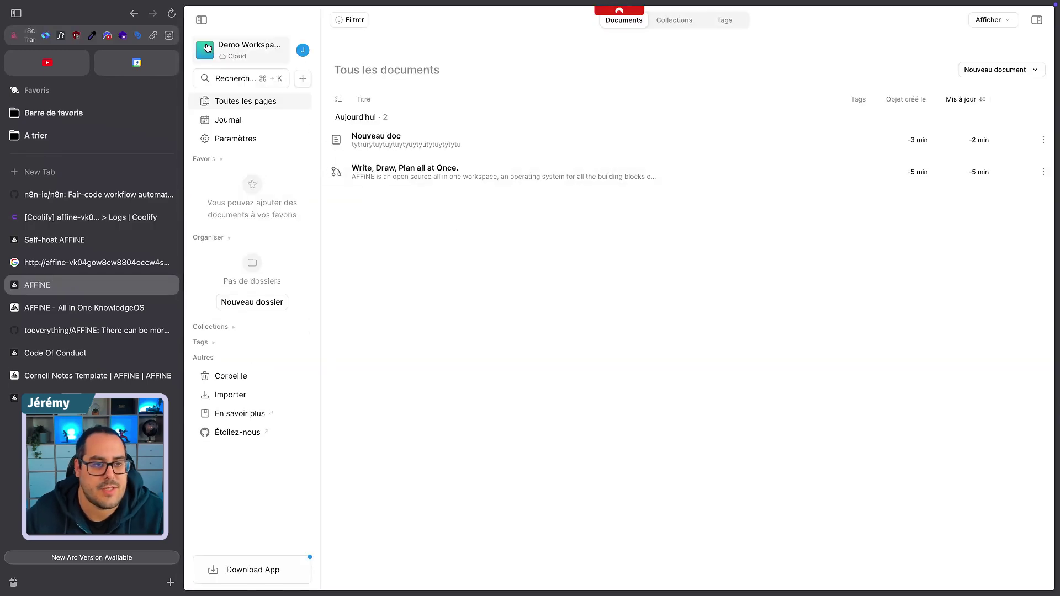
- Sign out of the My Selfhosted AFFiNE Cloud account from the workspace list
{"action": "left_click", "coordinate": [207, 48]}
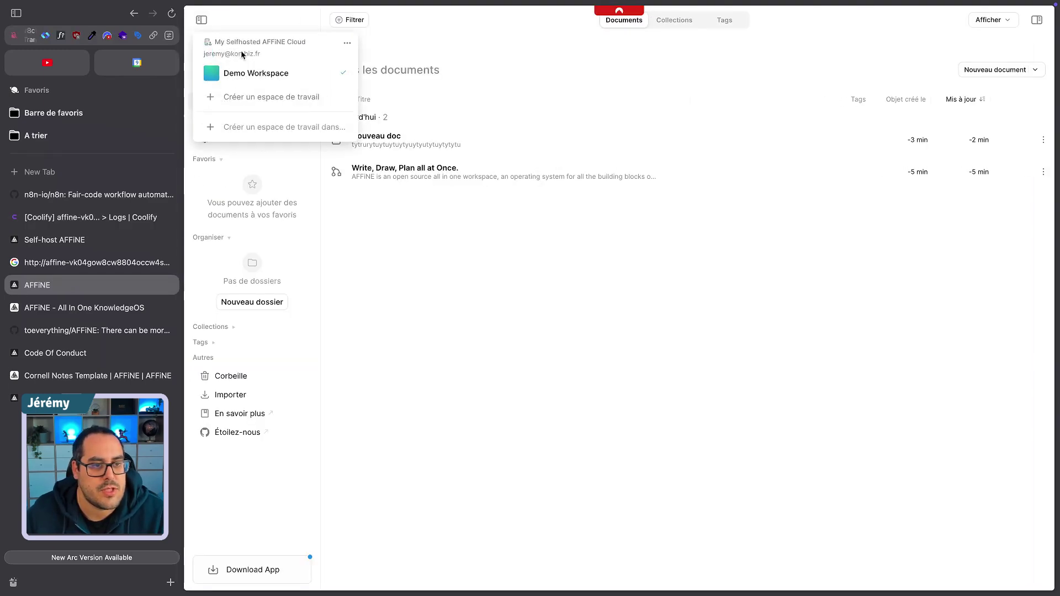
{"action": "left_click", "coordinate": [347, 44]}
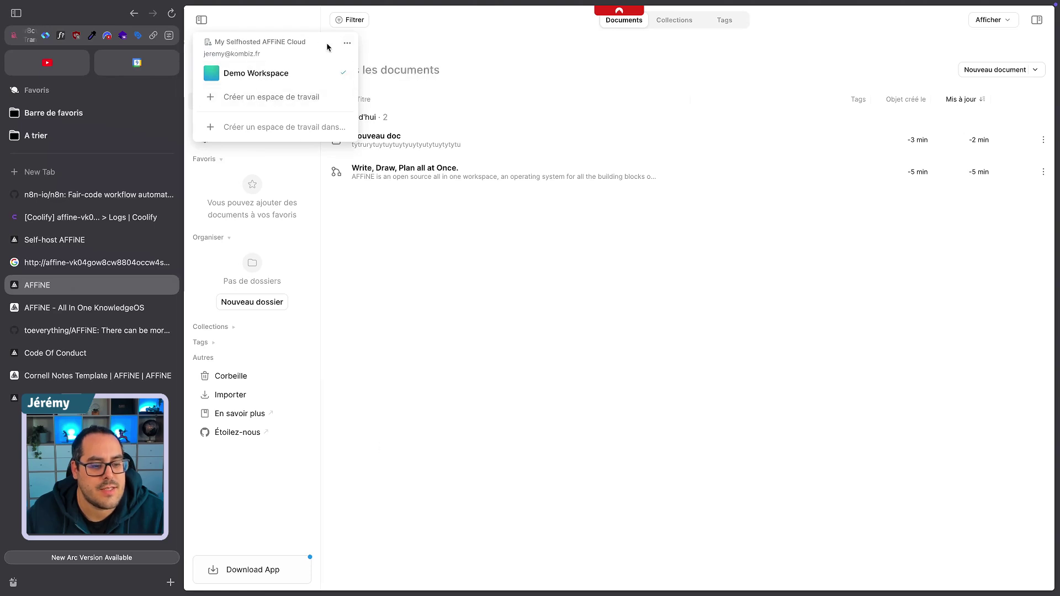
{"action": "left_click", "coordinate": [349, 44]}
{"action": "left_click", "coordinate": [367, 71]}
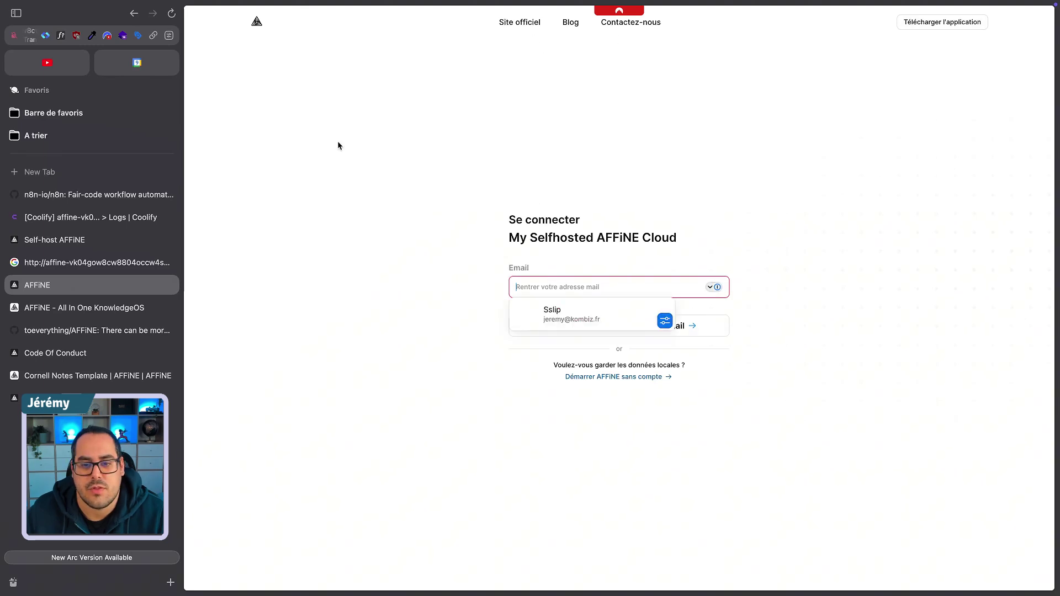
- Edit the sign-in page's address and load the instance's workspace selection page
{"action": "left_click", "coordinate": [99, 36]}
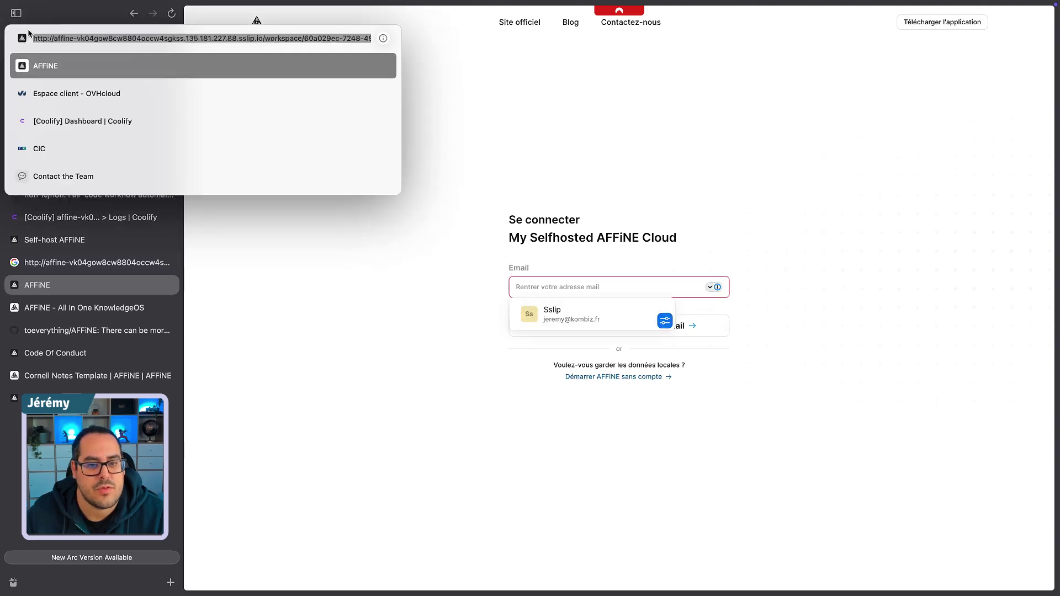
{"action": "key", "text": "Home"}
{"action": "key", "text": "Right"}
{"action": "key", "text": "Right"}
{"action": "key", "text": "Right"}
{"action": "key", "text": "Right"}
{"action": "key", "text": "Right"}
{"action": "key", "text": "BackSpace"}
{"action": "key", "text": "Return"}
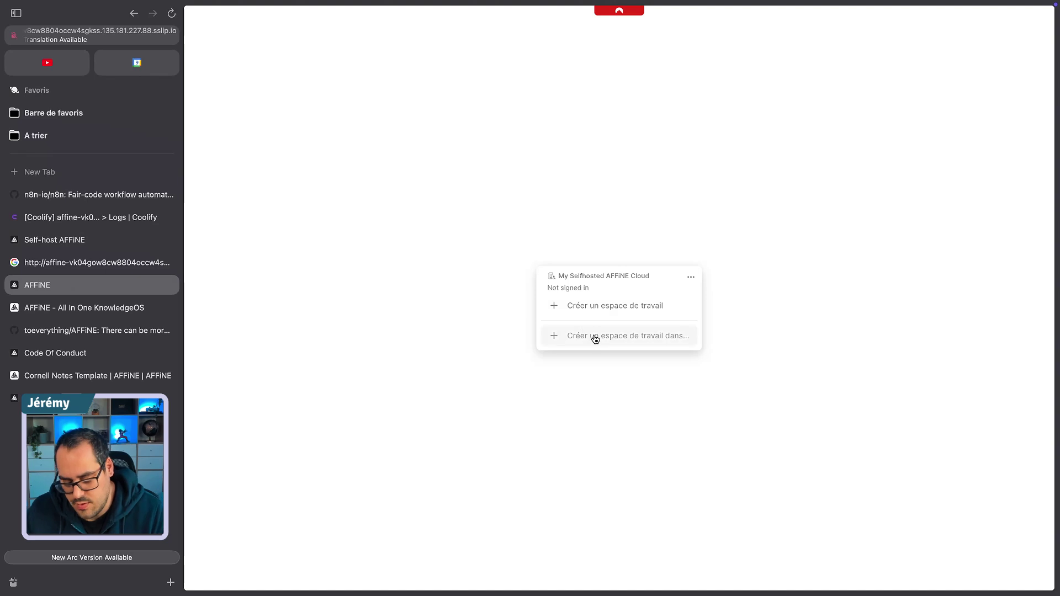
- Sign back in to My Selfhosted AFFiNE Cloud with the account's saved e-mail address
{"action": "left_click", "coordinate": [693, 280]}
{"action": "left_click", "coordinate": [710, 307]}
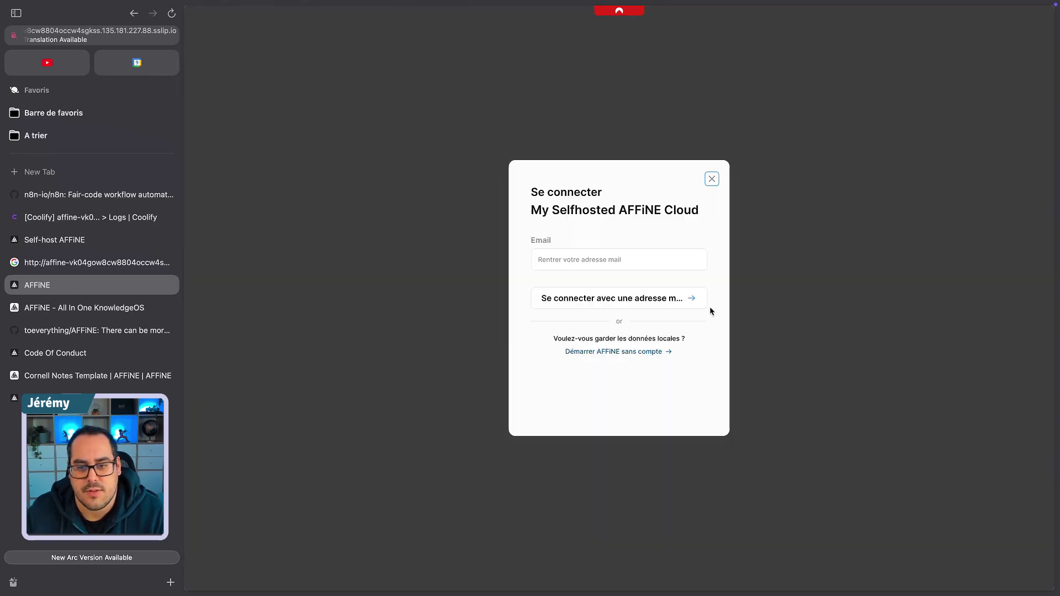
{"action": "left_click", "coordinate": [607, 259]}
{"action": "left_click", "coordinate": [585, 284]}
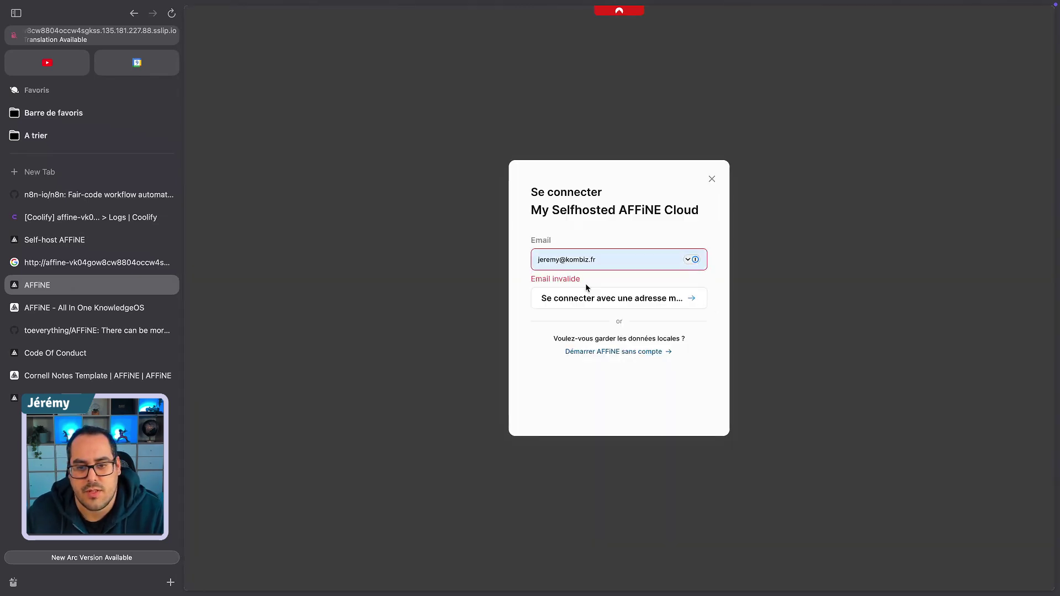
{"action": "left_click", "coordinate": [584, 305]}
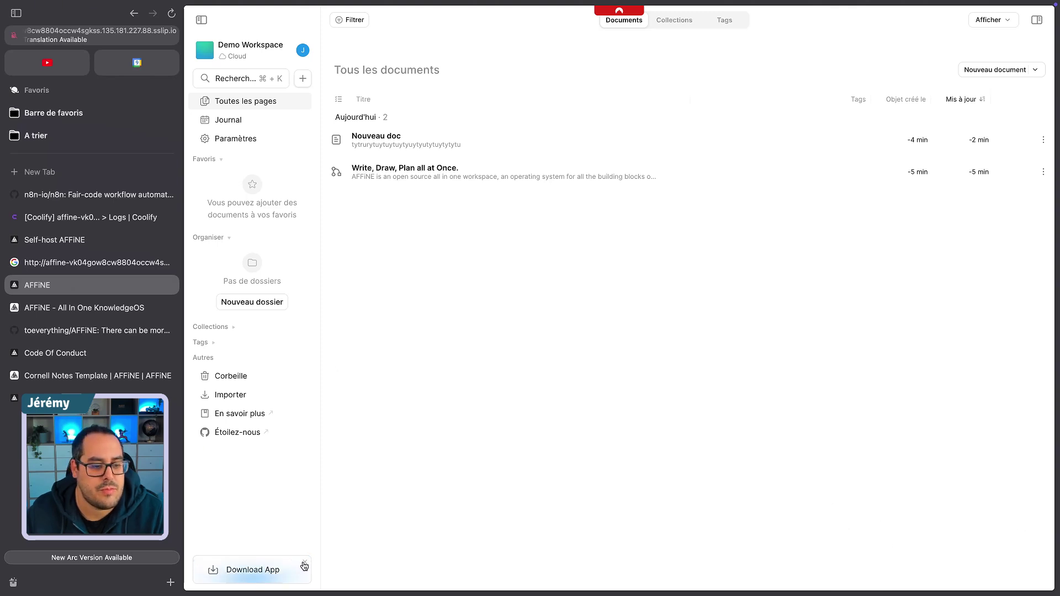
- View the workspace's Collections and Tags pages
{"action": "left_click", "coordinate": [686, 25]}
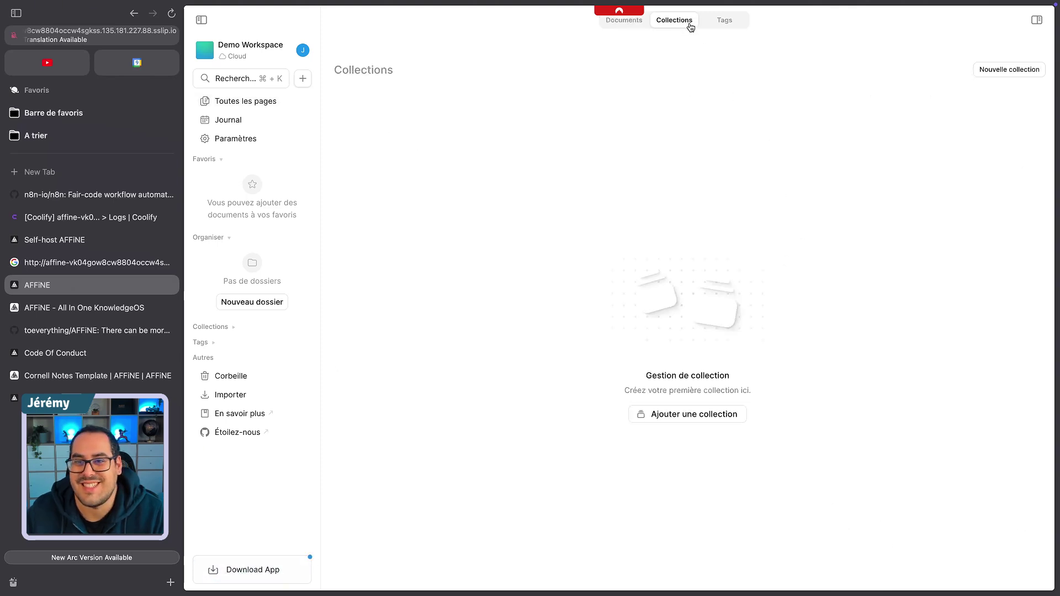
{"action": "left_click", "coordinate": [727, 21]}
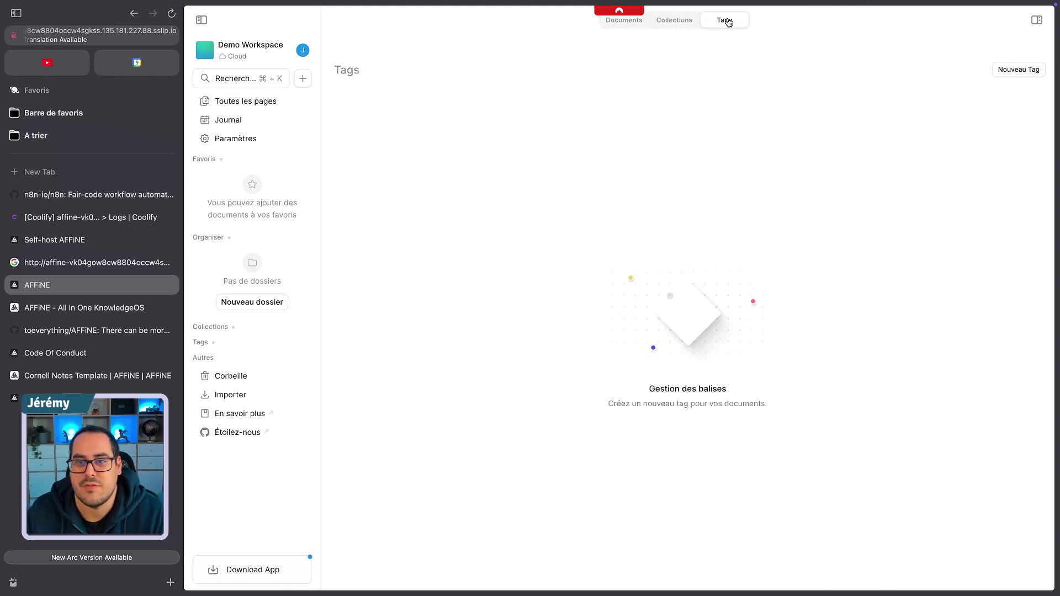
{"action": "left_click", "coordinate": [1037, 21]}
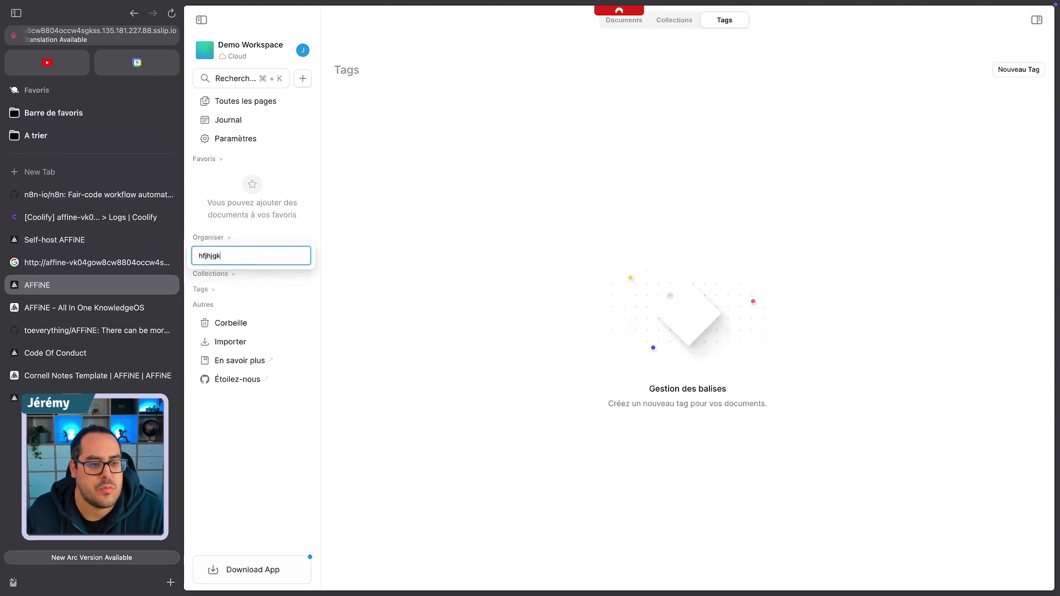
- Create a folder named "hfjhjgkhjkhjk" under Organiser and expand it to see its contents
{"action": "key", "text": "Return"}
{"action": "left_click", "coordinate": [265, 257]}
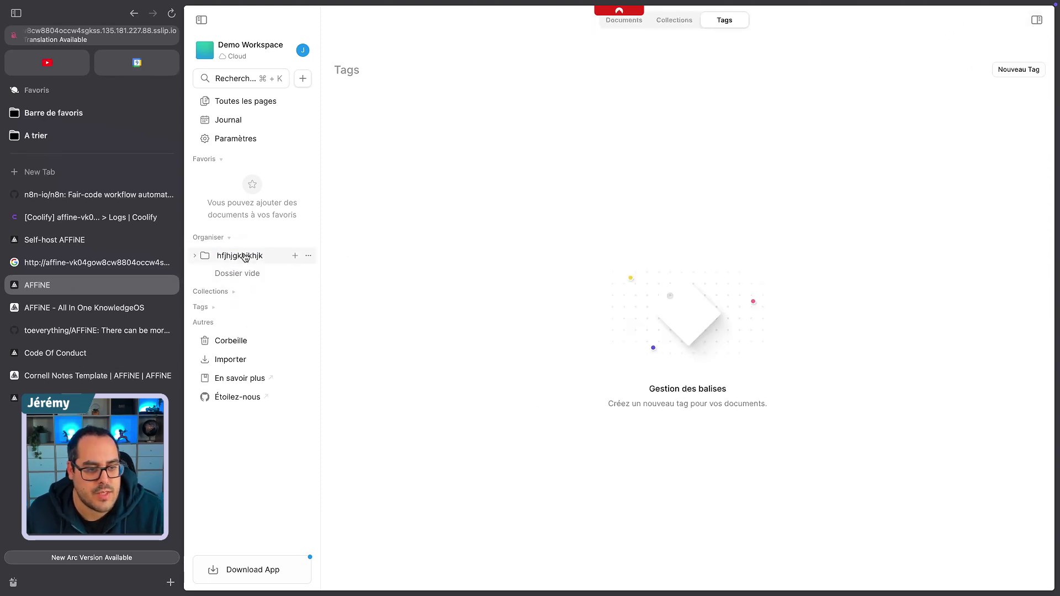
{"action": "left_click_drag", "start_coordinate": [291, 259], "coordinate": [262, 268]}
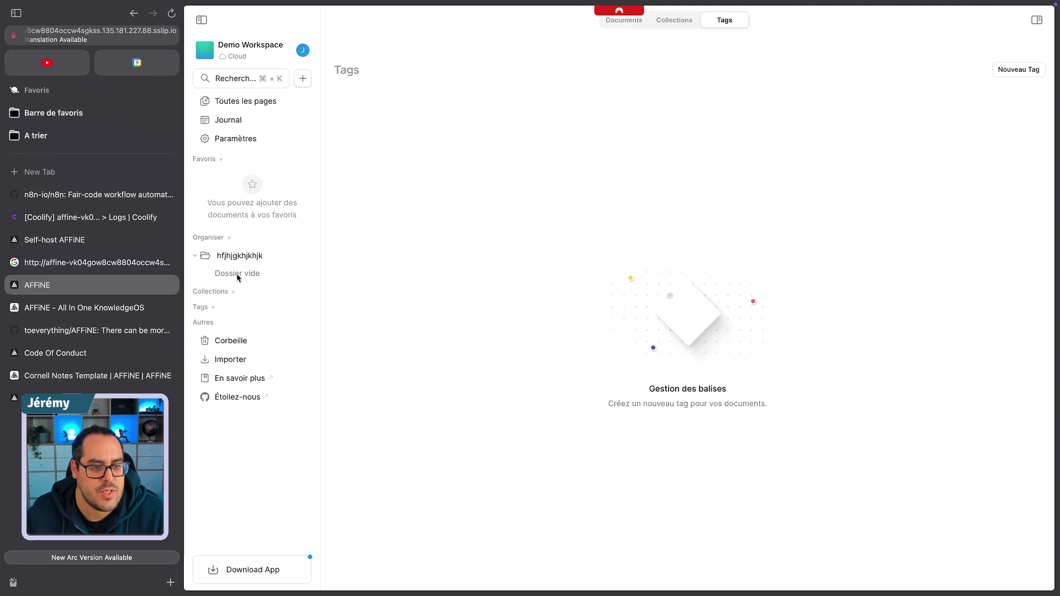
- Add a new document to the hfjhjgkhjkhjk folder and title it "iiuuiop"
{"action": "left_click", "coordinate": [295, 256]}
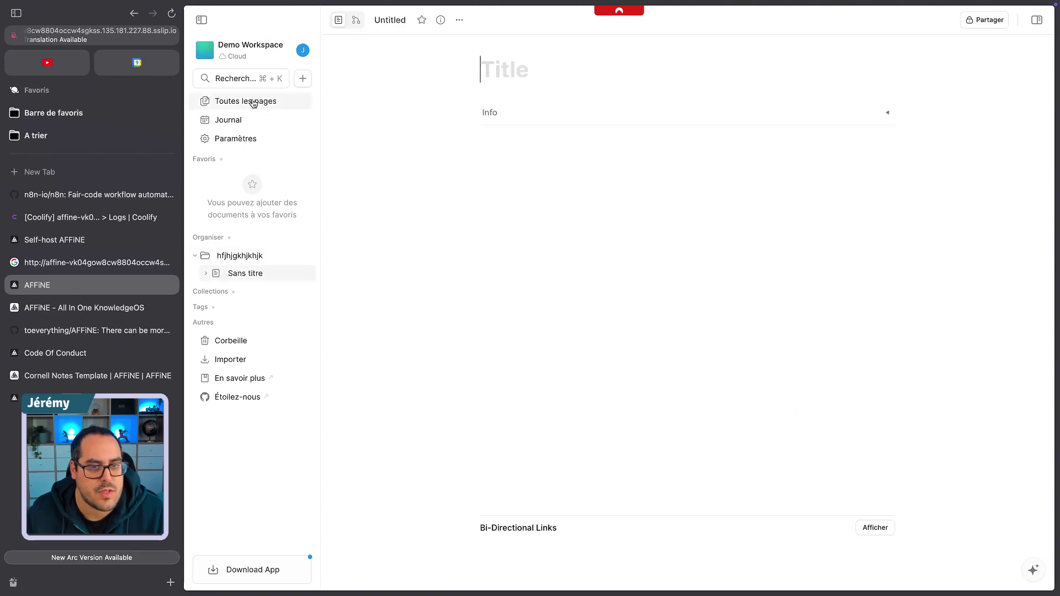
{"action": "type", "text": "iiuuiop"}
{"action": "key", "text": "Return"}
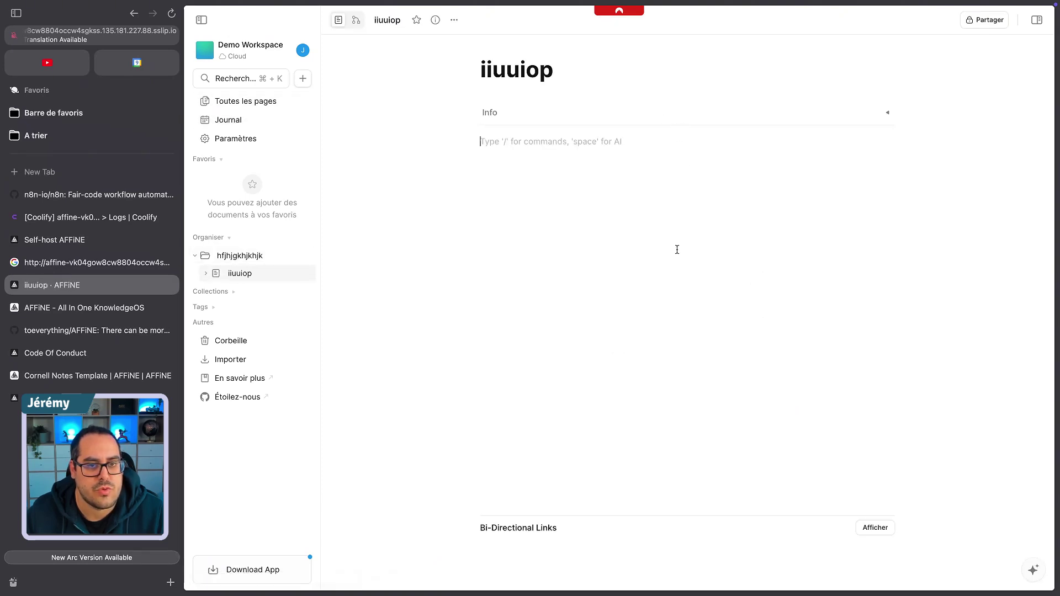
- Show the iiuuiop document's table of contents sidebar and switch the document to edgeless mode
{"action": "left_click_drag", "start_coordinate": [525, 515], "coordinate": [774, 521]}
{"action": "left_click", "coordinate": [1036, 20]}
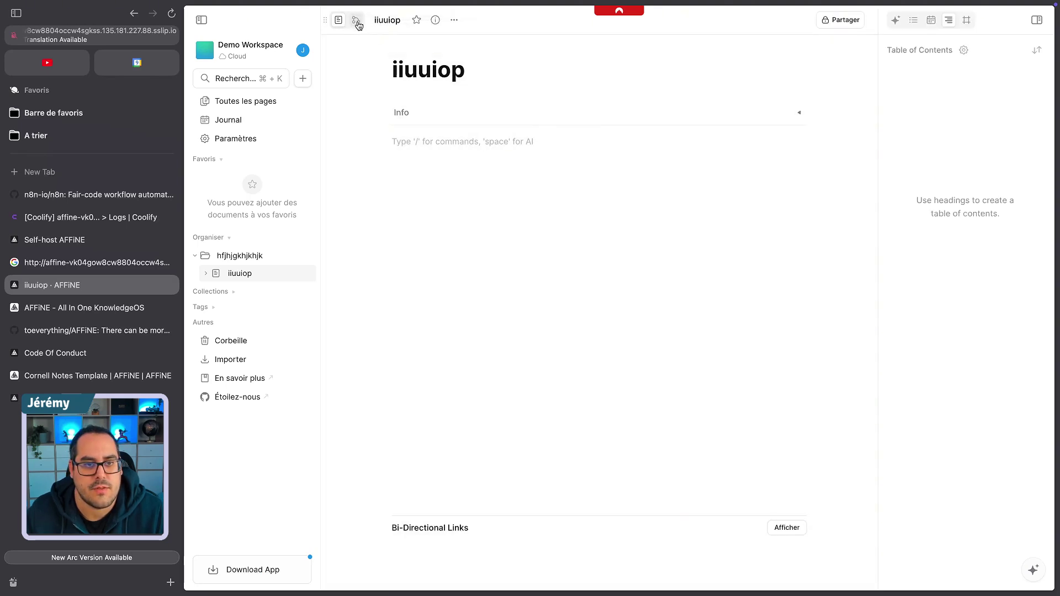
{"action": "left_click", "coordinate": [356, 21]}
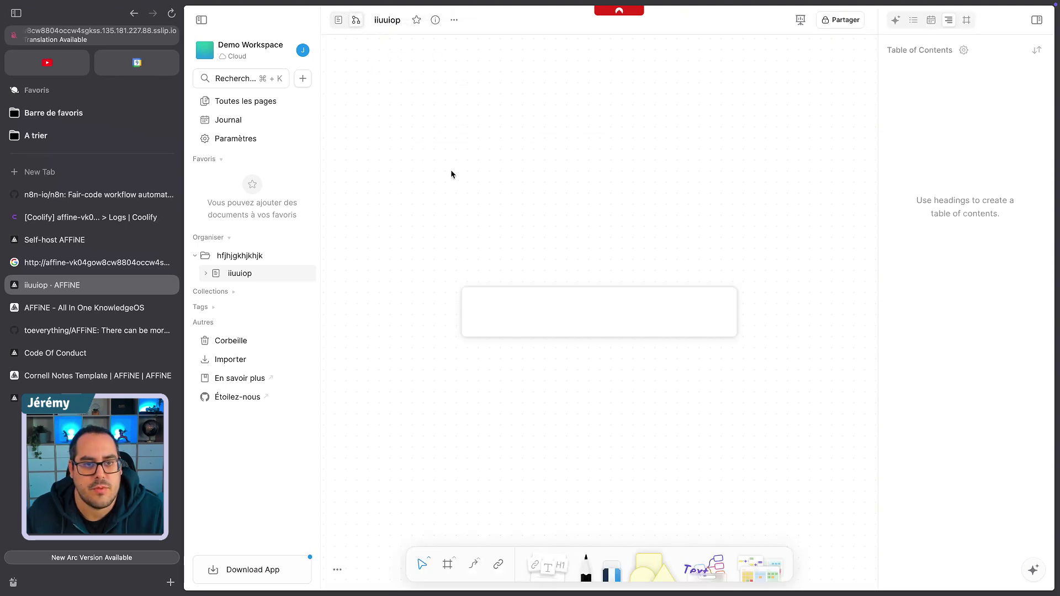
- Select the blank note on the edgeless canvas and look through its additional actions
{"action": "double_click", "coordinate": [530, 102]}
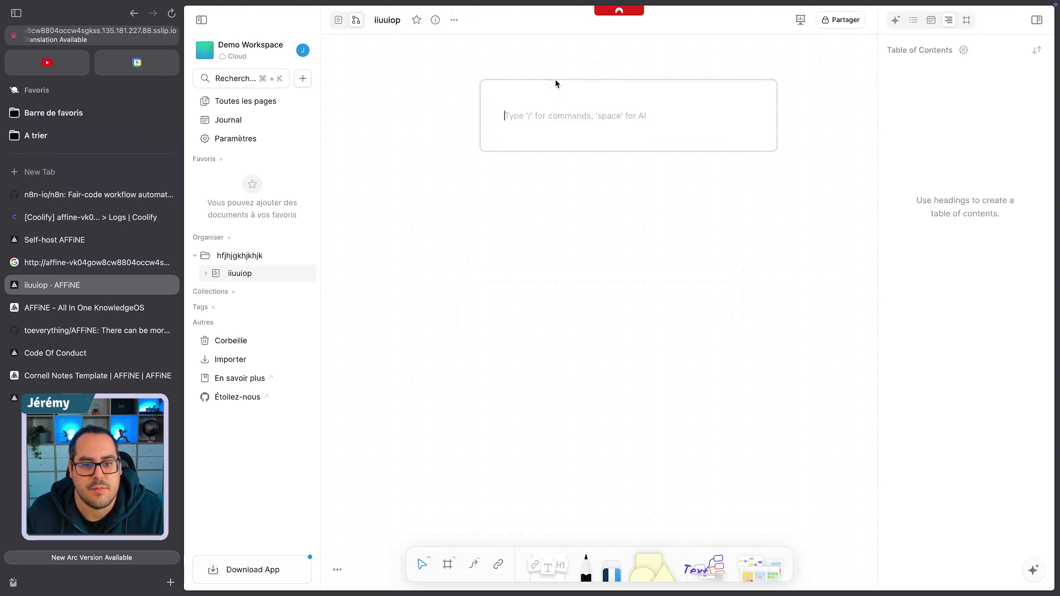
{"action": "left_click", "coordinate": [444, 138]}
{"action": "left_click", "coordinate": [546, 92]}
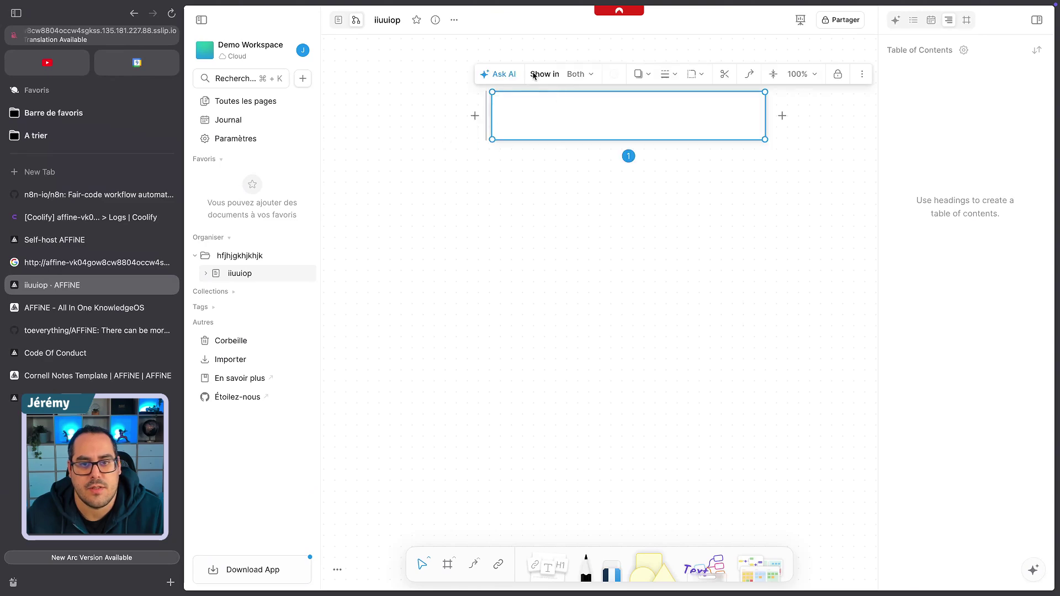
{"action": "left_click", "coordinate": [862, 75]}
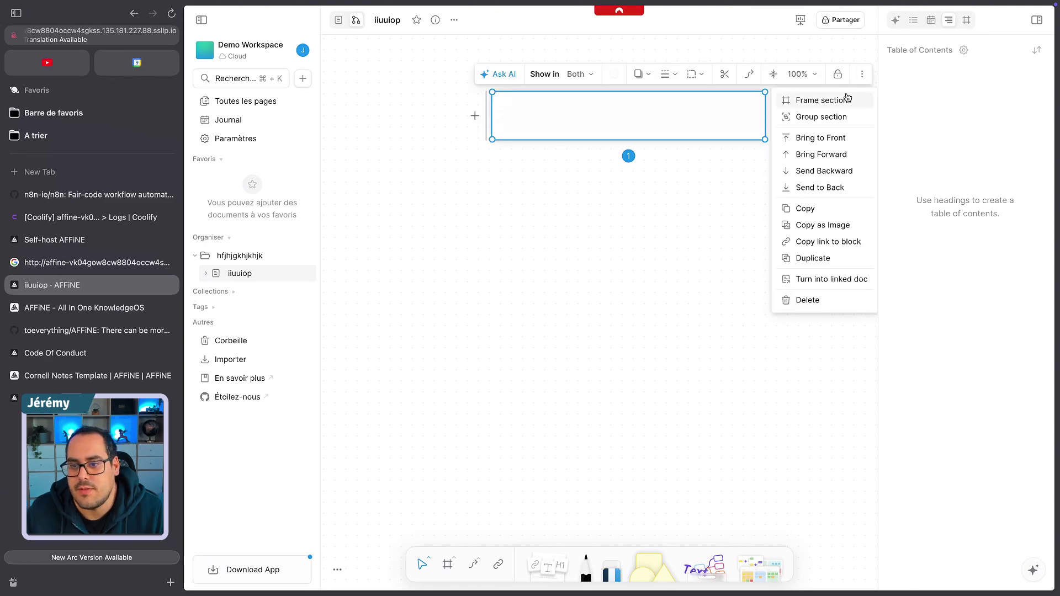
{"action": "left_click", "coordinate": [700, 192]}
- Look through the open AFFiNE reference pages and open the documentation from the AFFiNE website's resources
{"action": "left_click", "coordinate": [66, 356]}
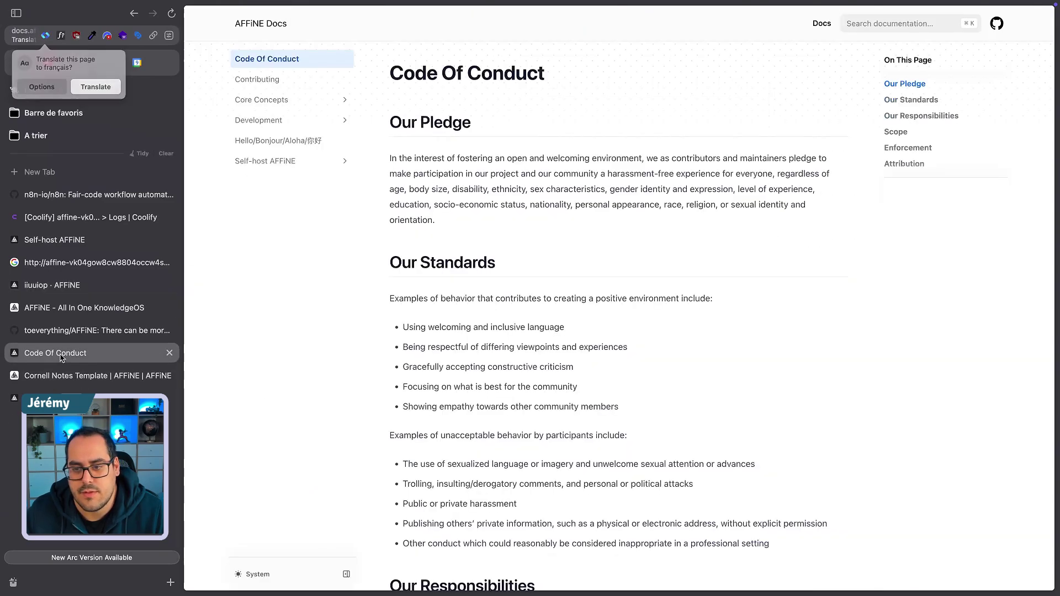
{"action": "left_click", "coordinate": [67, 382]}
{"action": "left_click", "coordinate": [68, 393]}
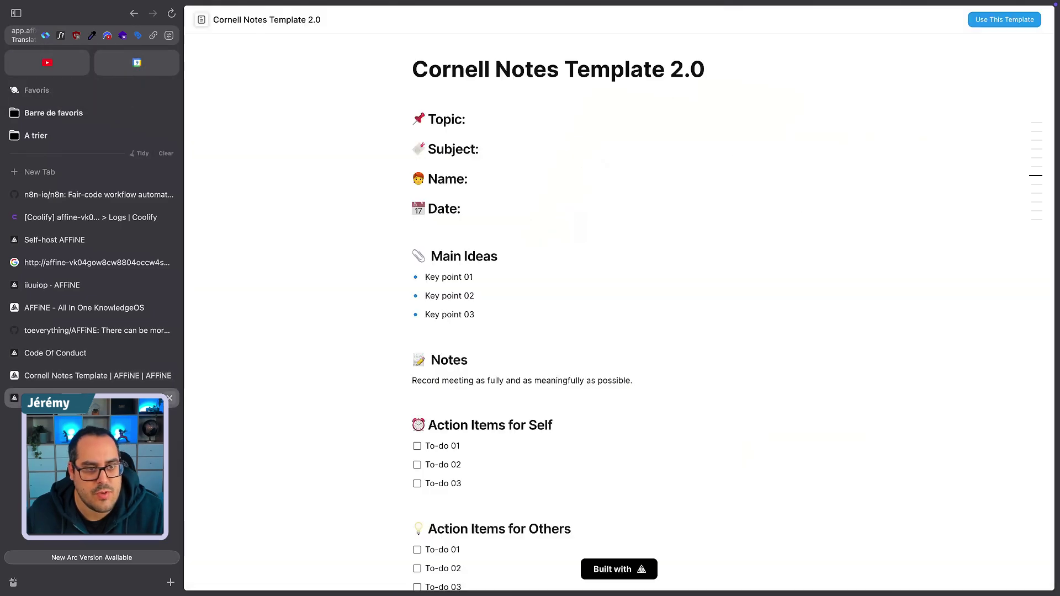
{"action": "left_click", "coordinate": [70, 328]}
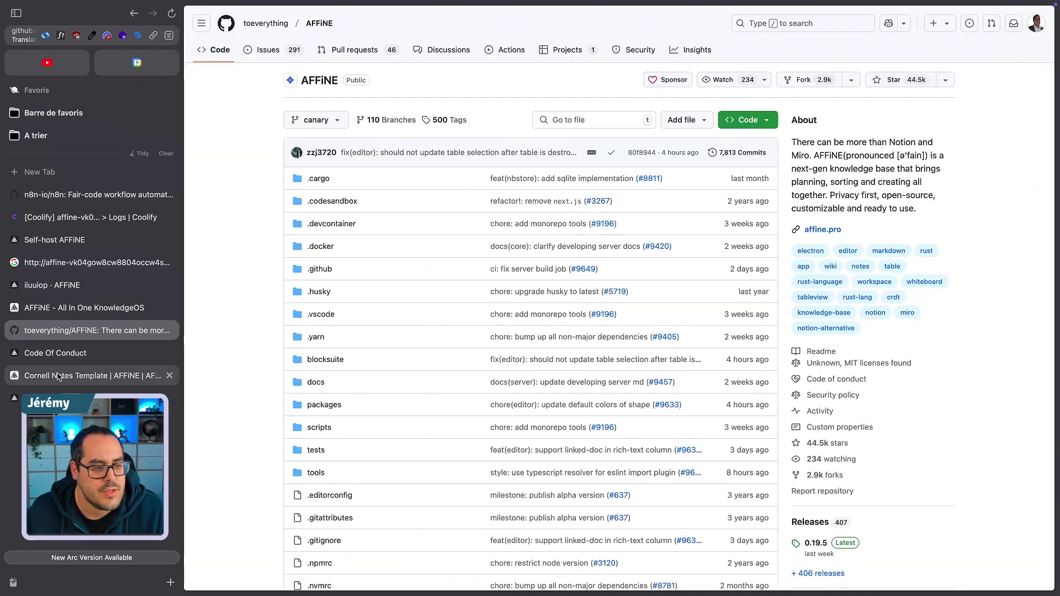
{"action": "left_click", "coordinate": [61, 312]}
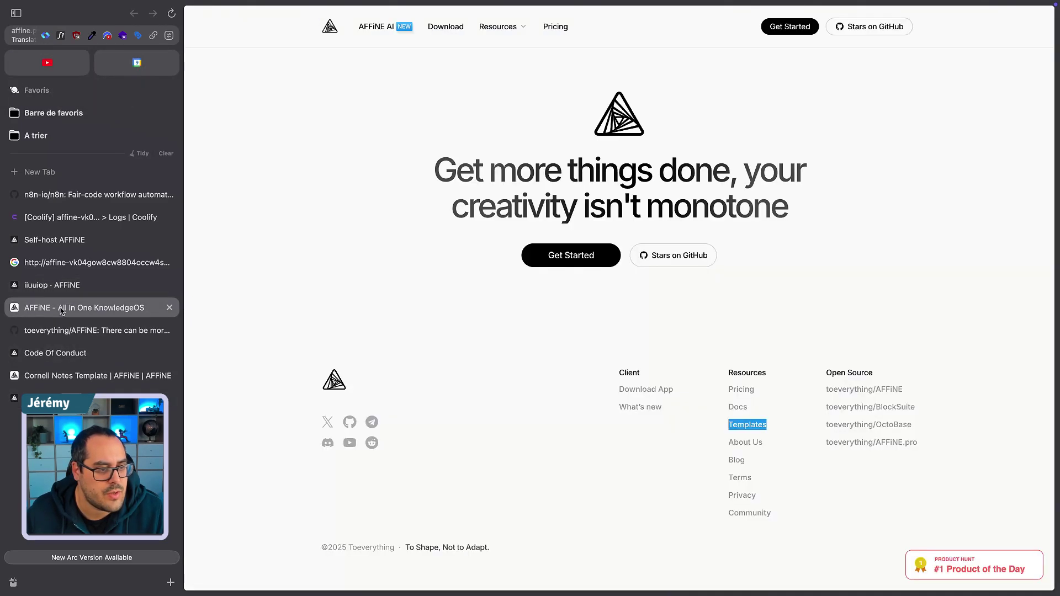
{"action": "left_click", "coordinate": [500, 31]}
{"action": "left_click", "coordinate": [495, 58]}
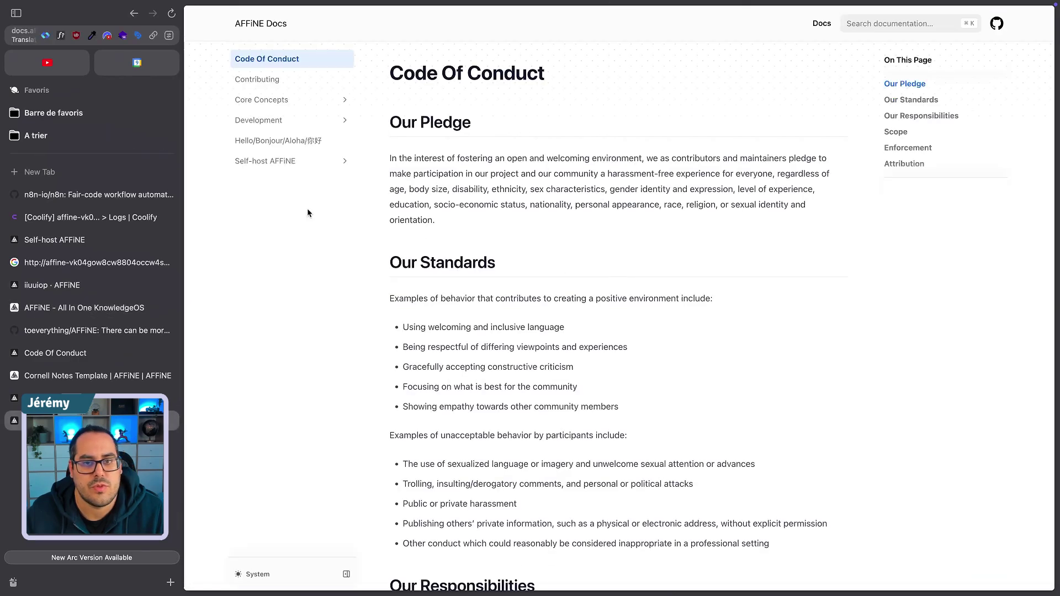
- Open "Run AFFiNE with Custom Options" in the self-host documentation and review its environment variables table
{"action": "left_click", "coordinate": [262, 125]}
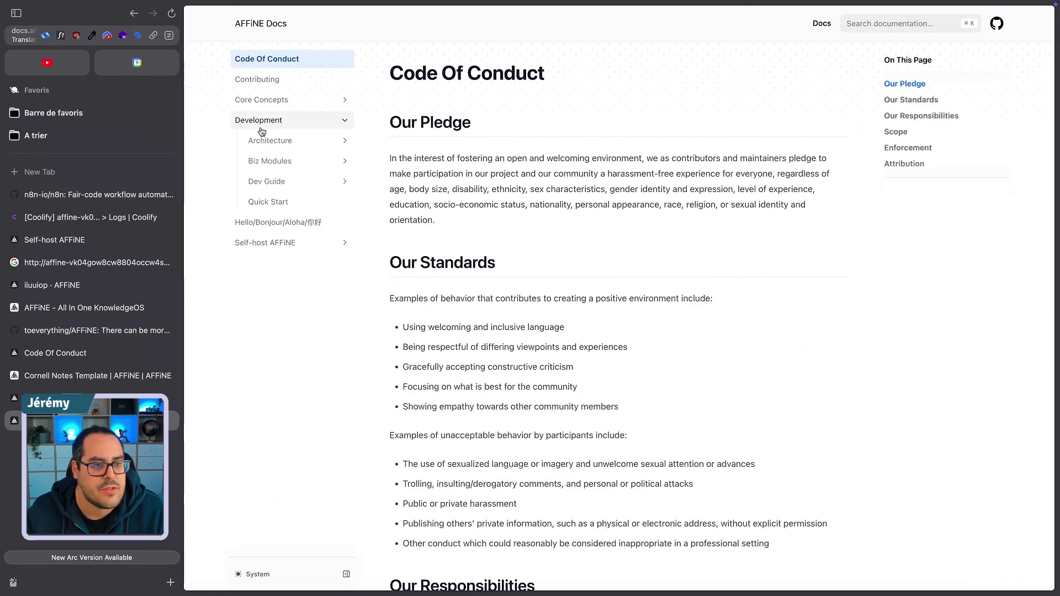
{"action": "left_click", "coordinate": [266, 243]}
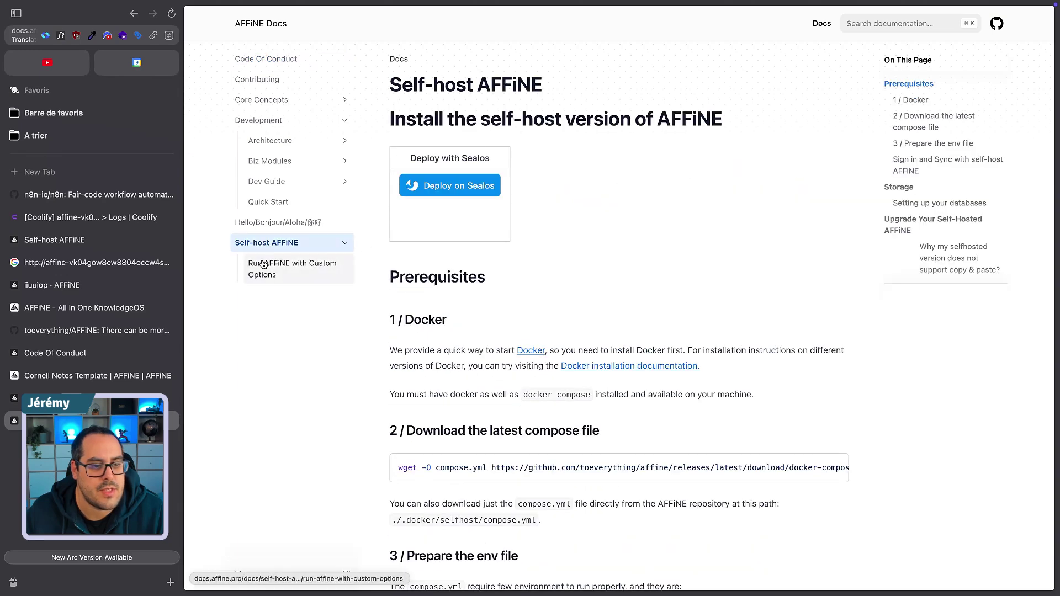
{"action": "left_click", "coordinate": [293, 269]}
{"action": "scroll", "coordinate": [559, 277], "scroll_direction": "down", "scroll_amount": 10}
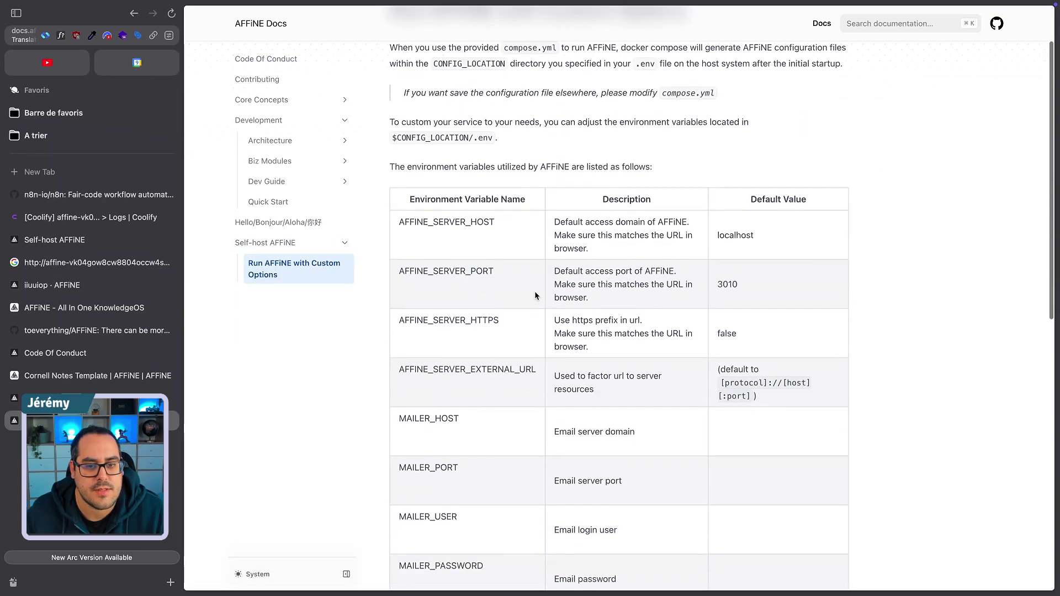
{"action": "scroll", "coordinate": [518, 331], "scroll_direction": "down", "scroll_amount": 5}
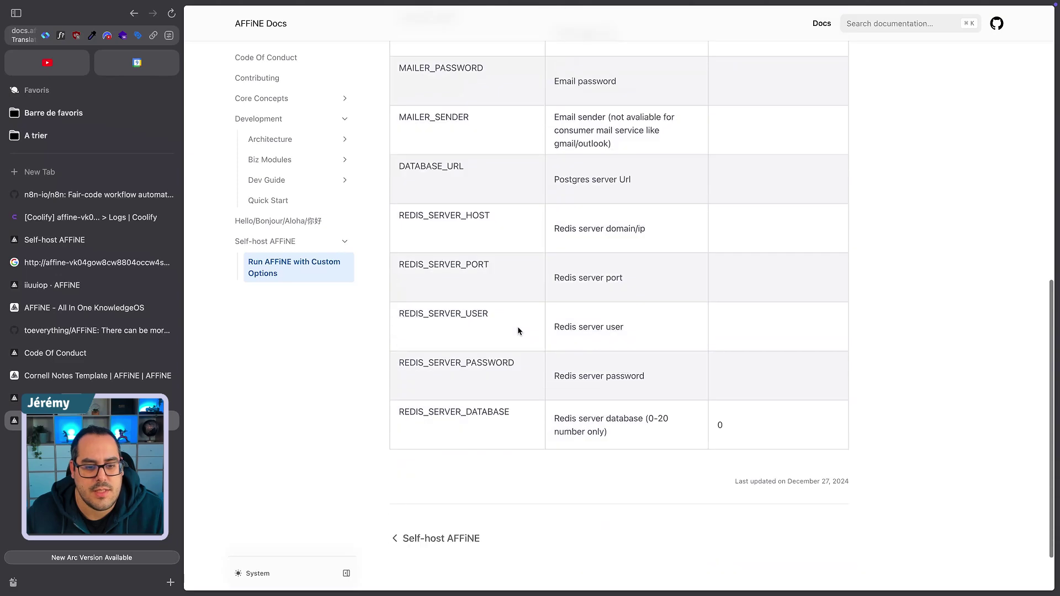
{"action": "scroll", "coordinate": [518, 330], "scroll_direction": "up", "scroll_amount": 15}
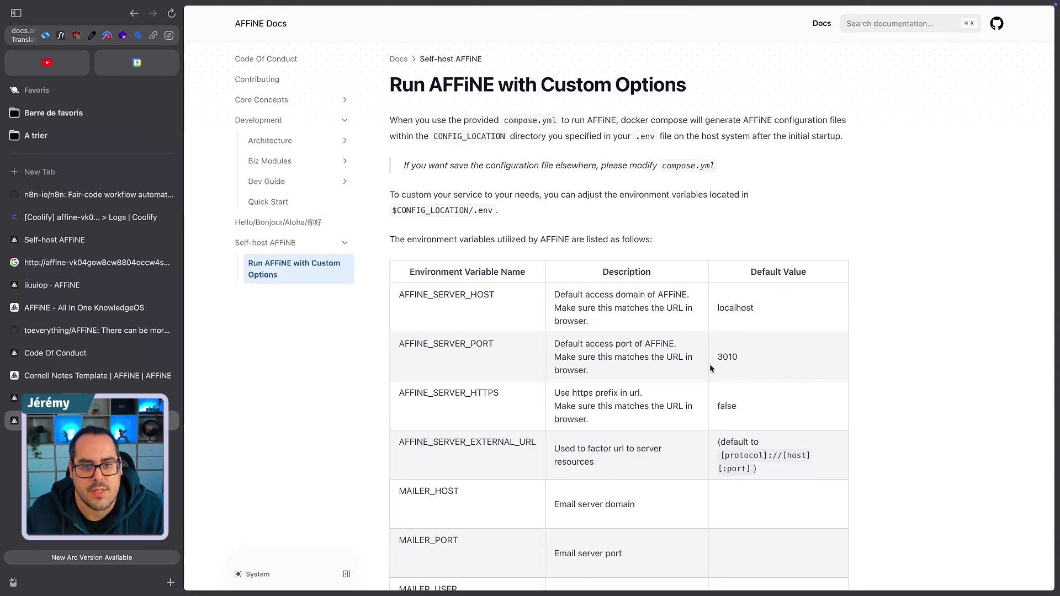
{"action": "scroll", "coordinate": [710, 366], "scroll_direction": "down", "scroll_amount": 2}
- Browse the documentation's Self-host AFFiNE, Biz Modules, Architecture and Core Concepts sections
{"action": "left_click", "coordinate": [283, 244]}
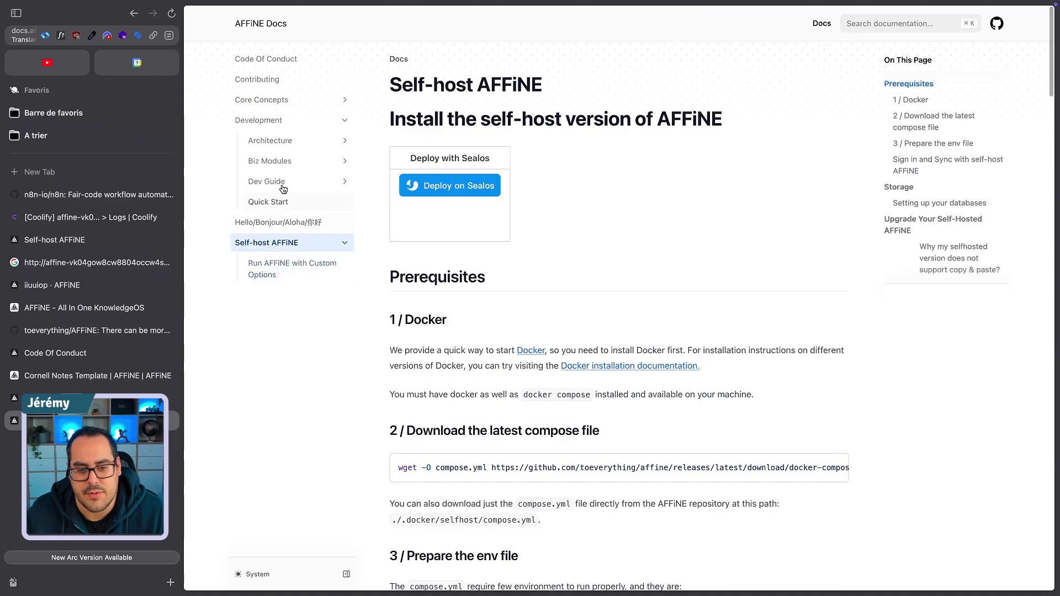
{"action": "left_click", "coordinate": [272, 161]}
{"action": "left_click", "coordinate": [271, 142]}
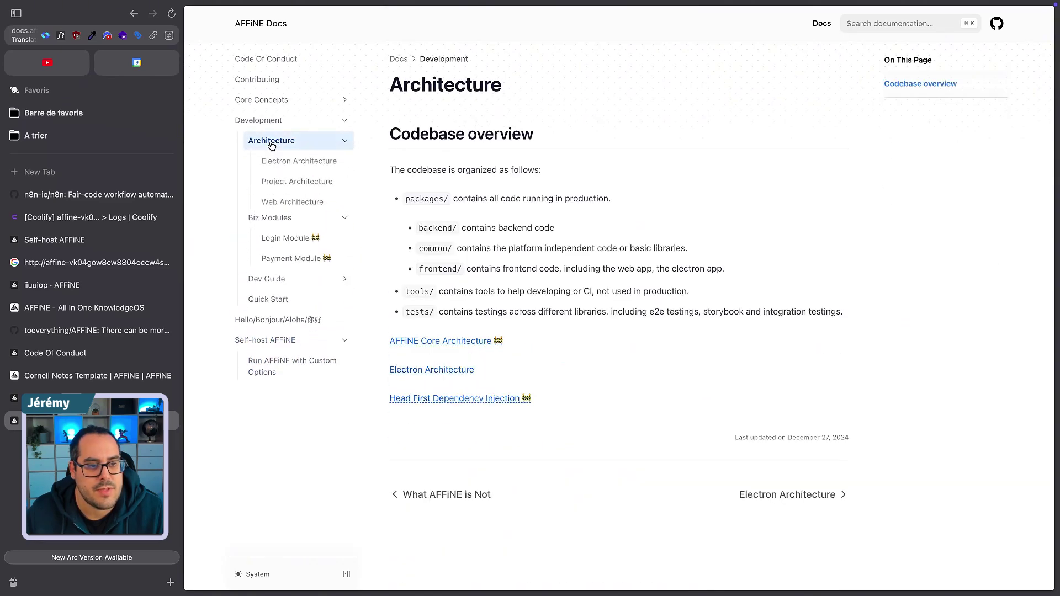
{"action": "left_click", "coordinate": [276, 101]}
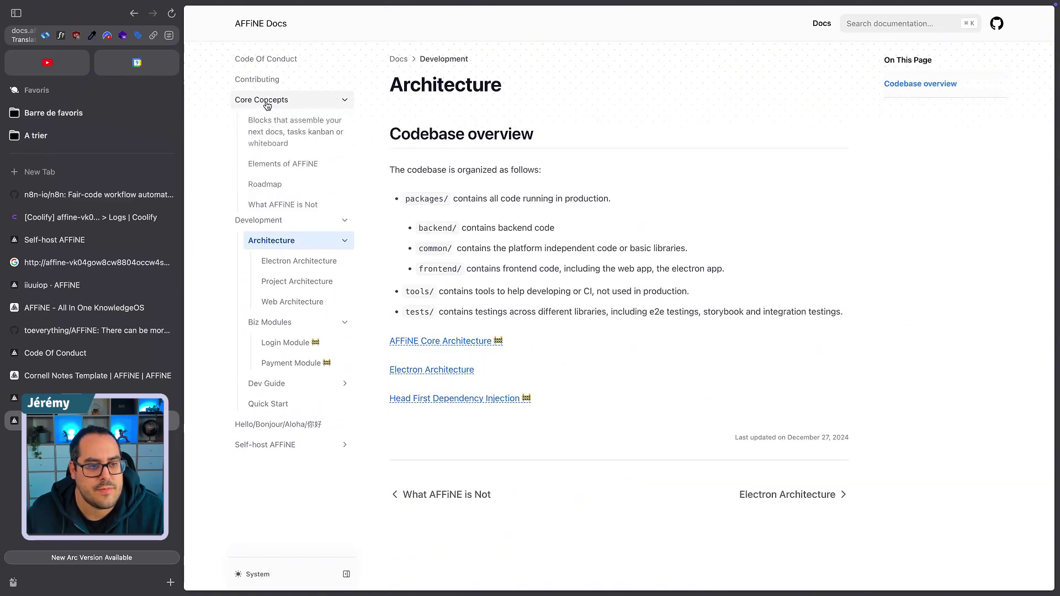
- Read through the Node Dev Guide in the Dev Guide section and open the Plugin Dev Guide
{"action": "left_click", "coordinate": [288, 388]}
{"action": "scroll", "coordinate": [300, 414], "scroll_direction": "down", "scroll_amount": 3}
{"action": "left_click", "coordinate": [286, 361]}
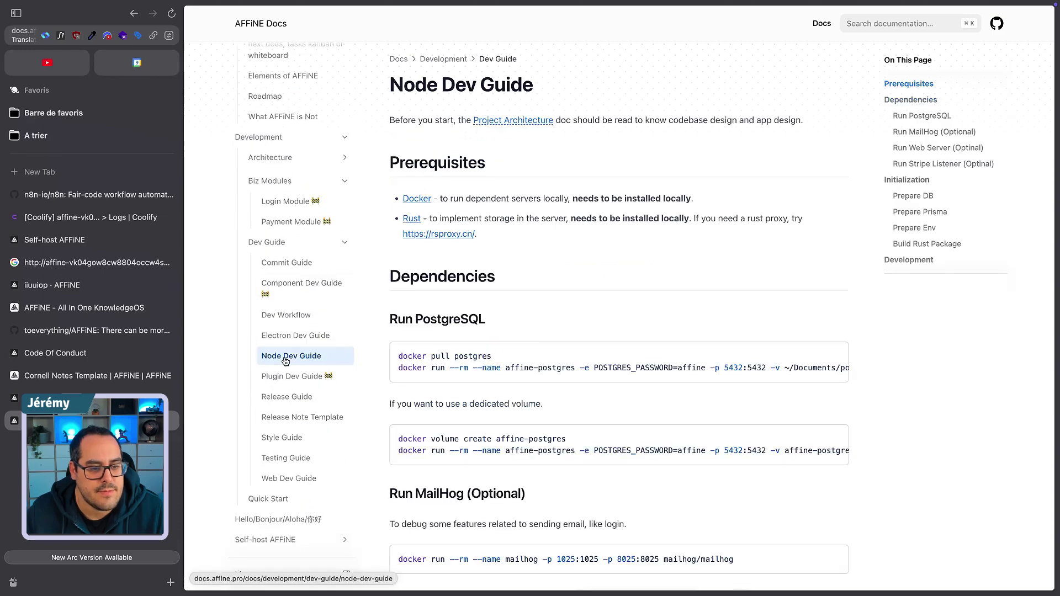
{"action": "scroll", "coordinate": [535, 324], "scroll_direction": "down", "scroll_amount": 20}
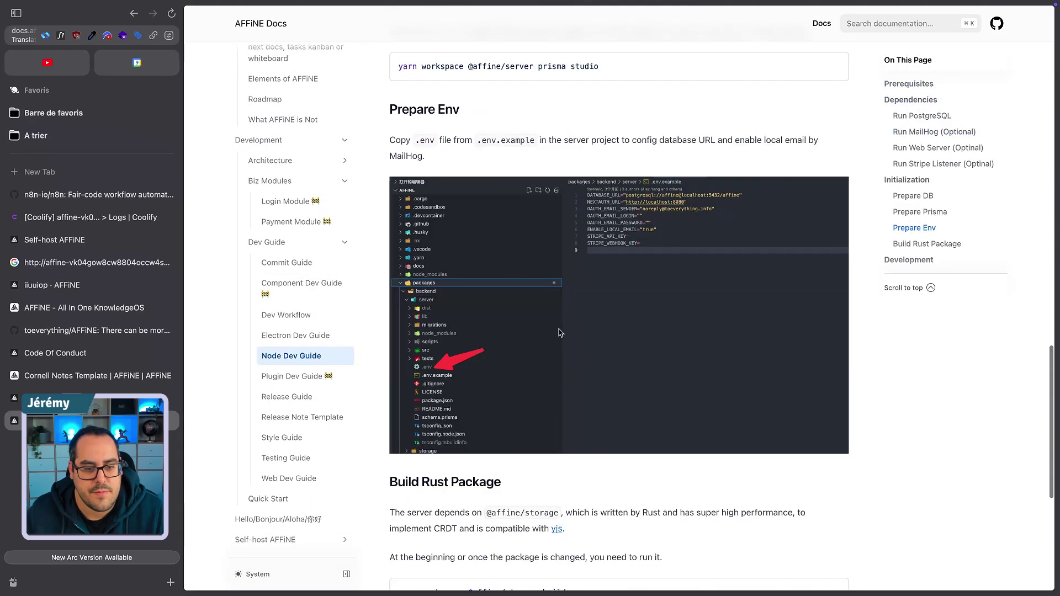
{"action": "scroll", "coordinate": [558, 330], "scroll_direction": "down", "scroll_amount": 6}
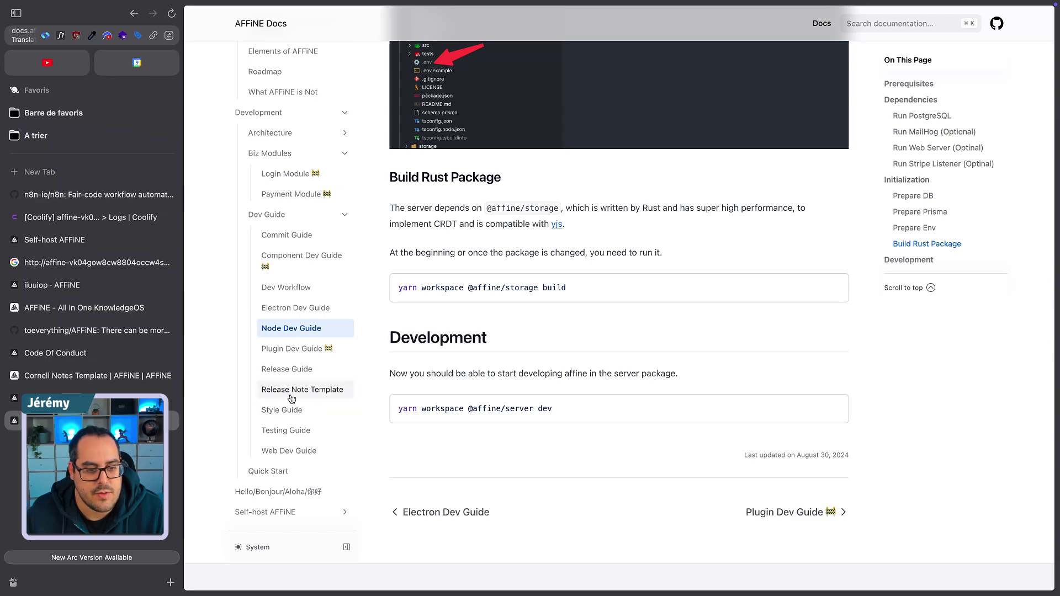
{"action": "left_click", "coordinate": [289, 349]}
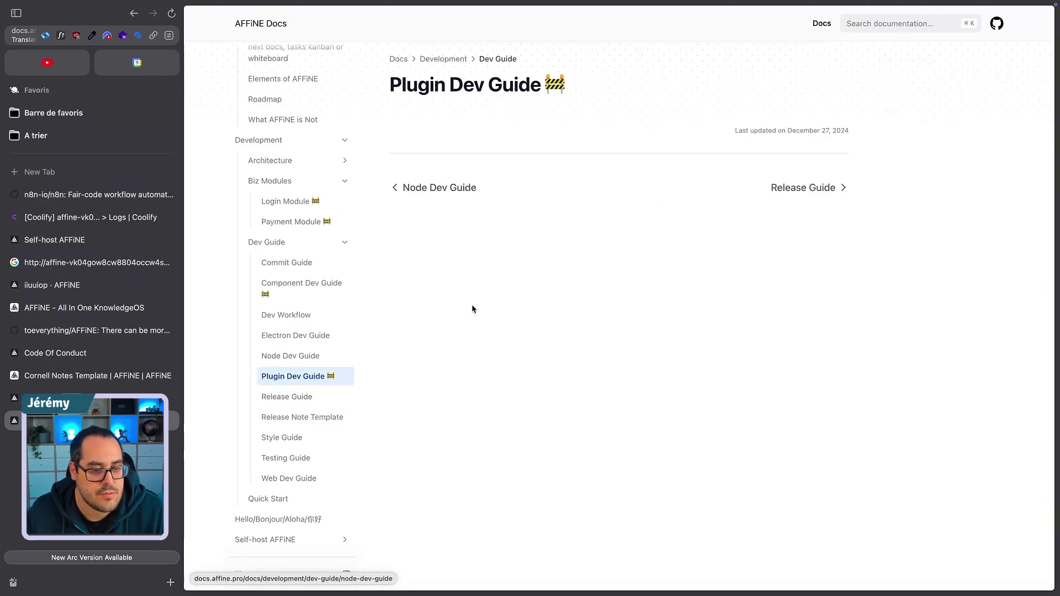
- Return to the Self-host AFFiNE guide and read its quick start, sign-in, data persistence, storage and upgrade sections
{"action": "key", "text": "super+bracketleft"}
{"action": "scroll", "coordinate": [604, 359], "scroll_direction": "down", "scroll_amount": 10}
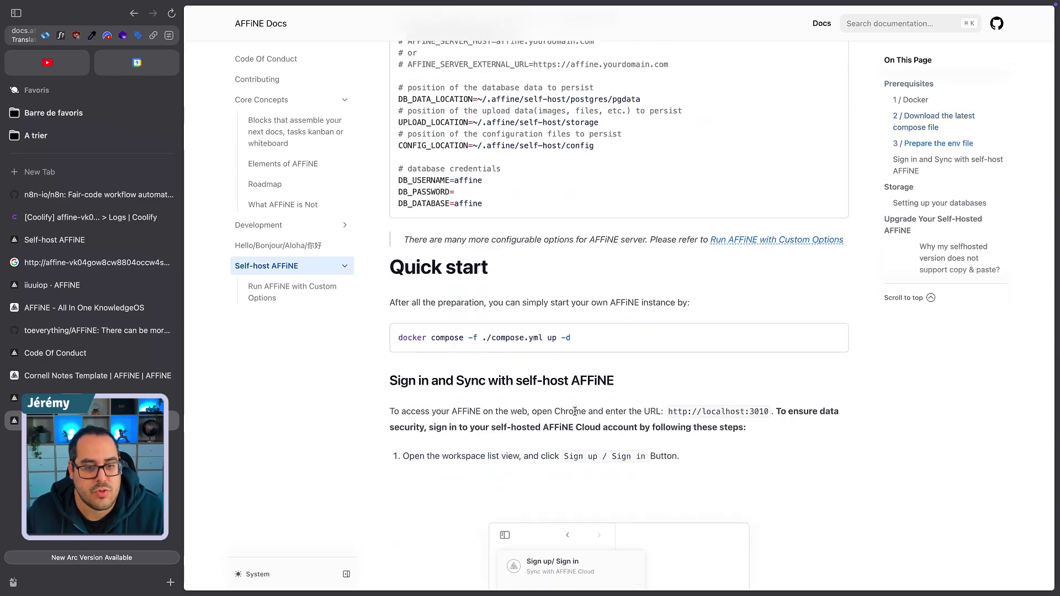
{"action": "scroll", "coordinate": [576, 411], "scroll_direction": "down", "scroll_amount": 15}
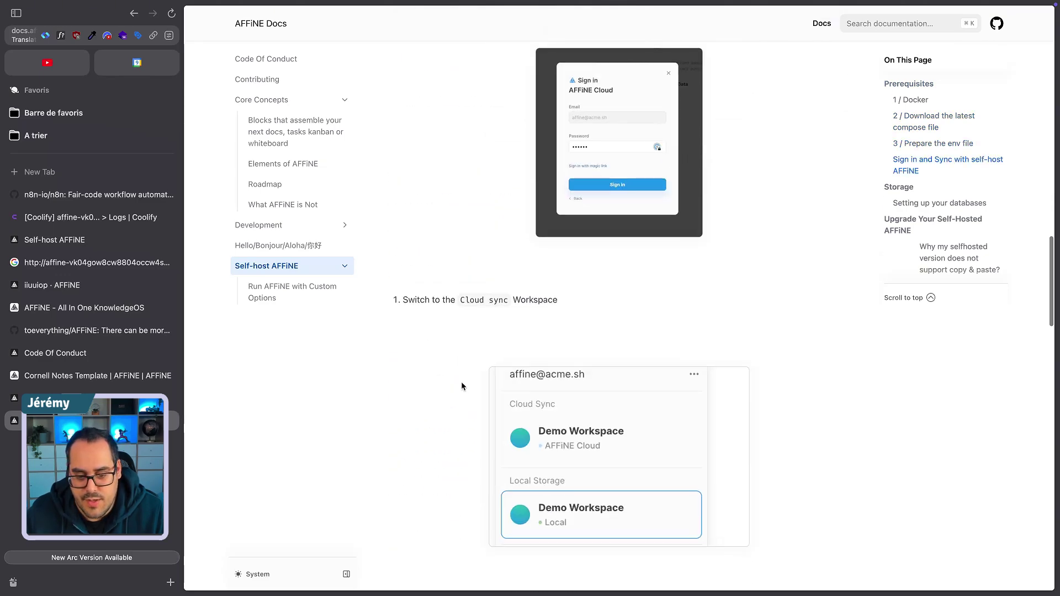
{"action": "scroll", "coordinate": [496, 344], "scroll_direction": "down", "scroll_amount": 3}
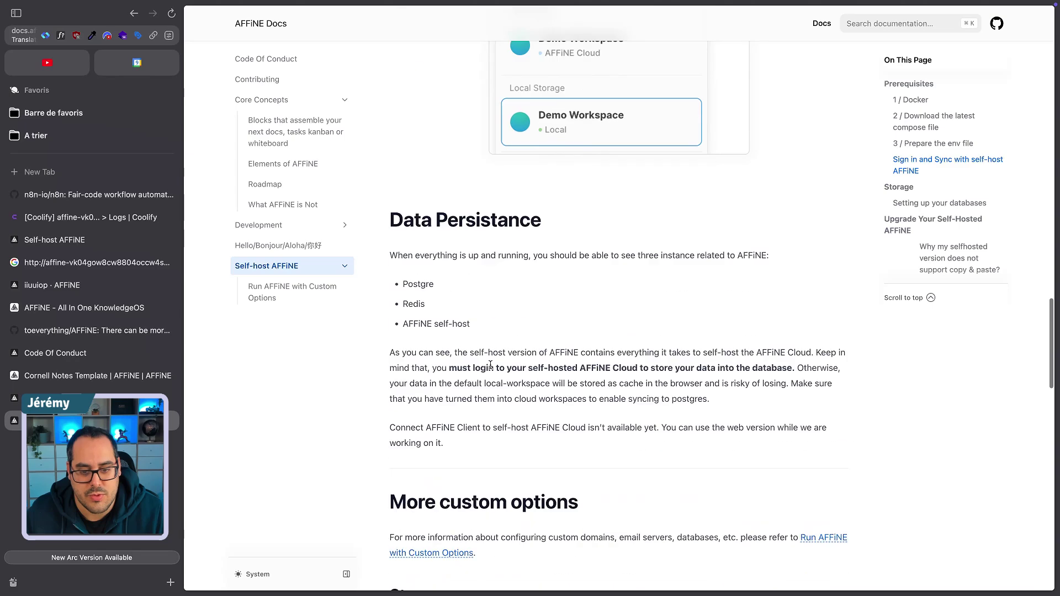
{"action": "scroll", "coordinate": [489, 305], "scroll_direction": "up", "scroll_amount": 6}
{"action": "scroll", "coordinate": [455, 279], "scroll_direction": "down", "scroll_amount": 3}
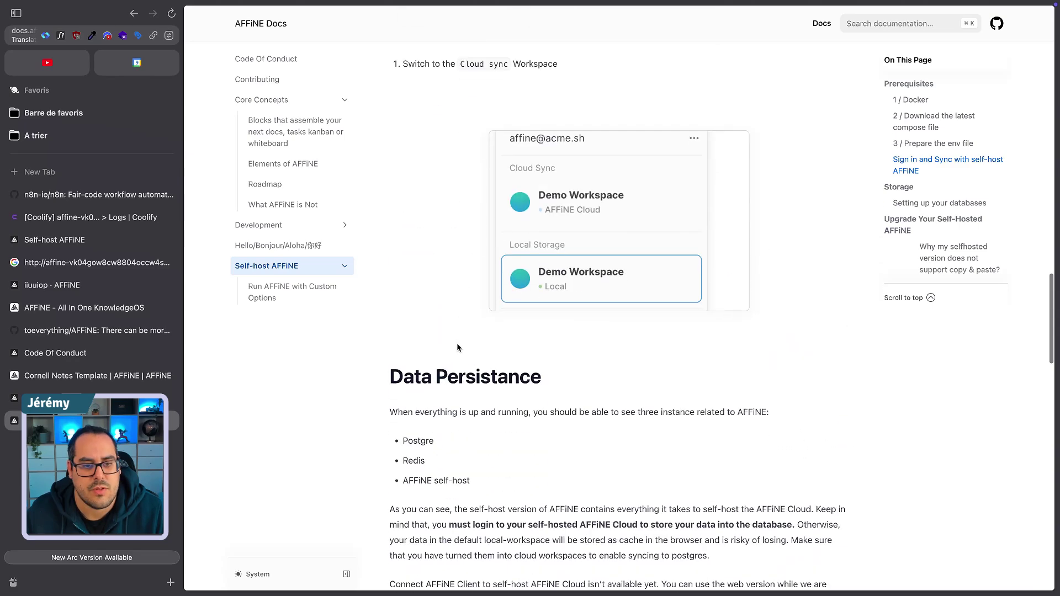
{"action": "left_click_drag", "start_coordinate": [414, 376], "coordinate": [631, 372]}
{"action": "scroll", "coordinate": [621, 366], "scroll_direction": "down", "scroll_amount": 2}
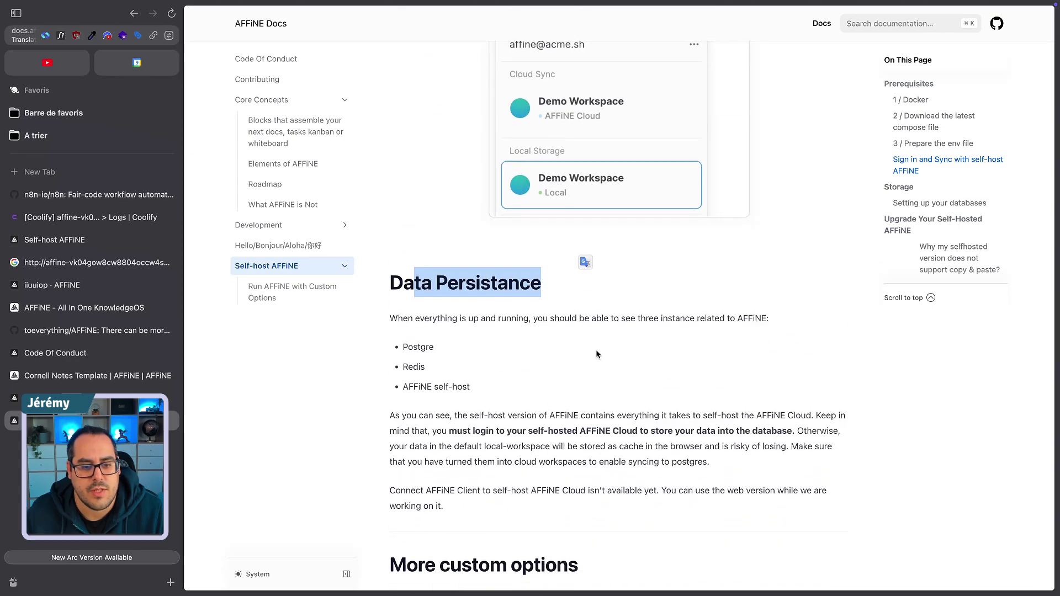
{"action": "scroll", "coordinate": [595, 350], "scroll_direction": "down", "scroll_amount": 4}
{"action": "scroll", "coordinate": [594, 344], "scroll_direction": "down", "scroll_amount": 11}
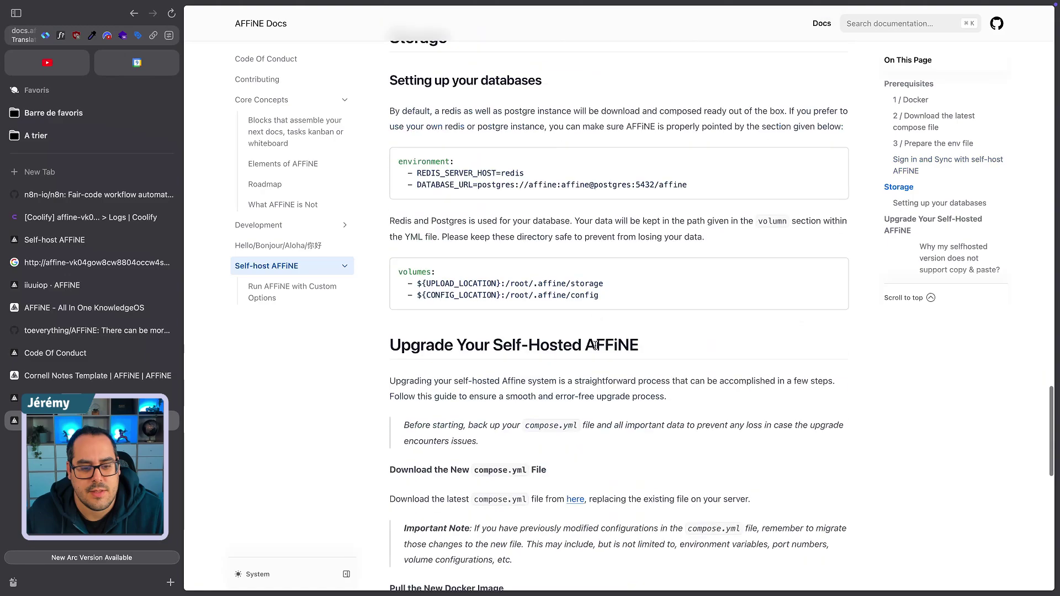
- Read the Self-host AFFiNE guide's upgrade and Q&A sections, and review its storage, data persistence, env file and prerequisites sections
{"action": "scroll", "coordinate": [595, 345], "scroll_direction": "down", "scroll_amount": 10}
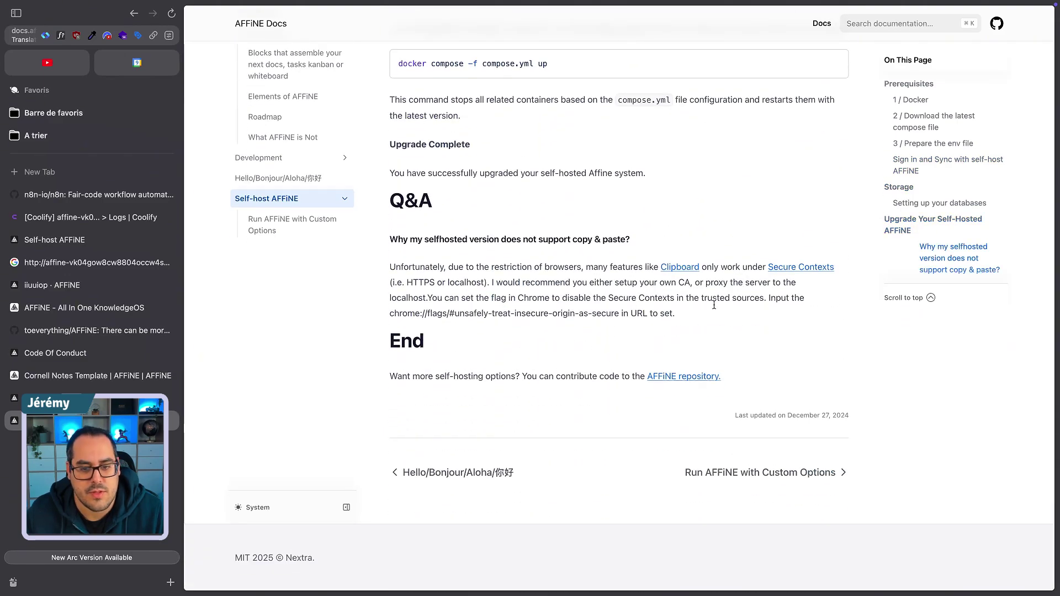
{"action": "scroll", "coordinate": [587, 331], "scroll_direction": "up", "scroll_amount": 10}
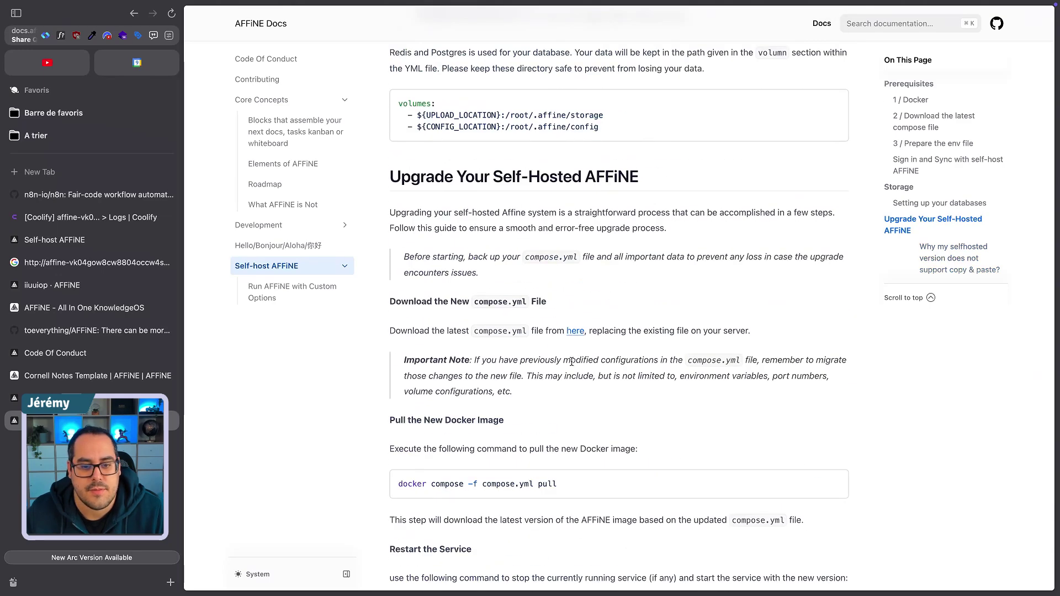
{"action": "scroll", "coordinate": [560, 356], "scroll_direction": "up", "scroll_amount": 8}
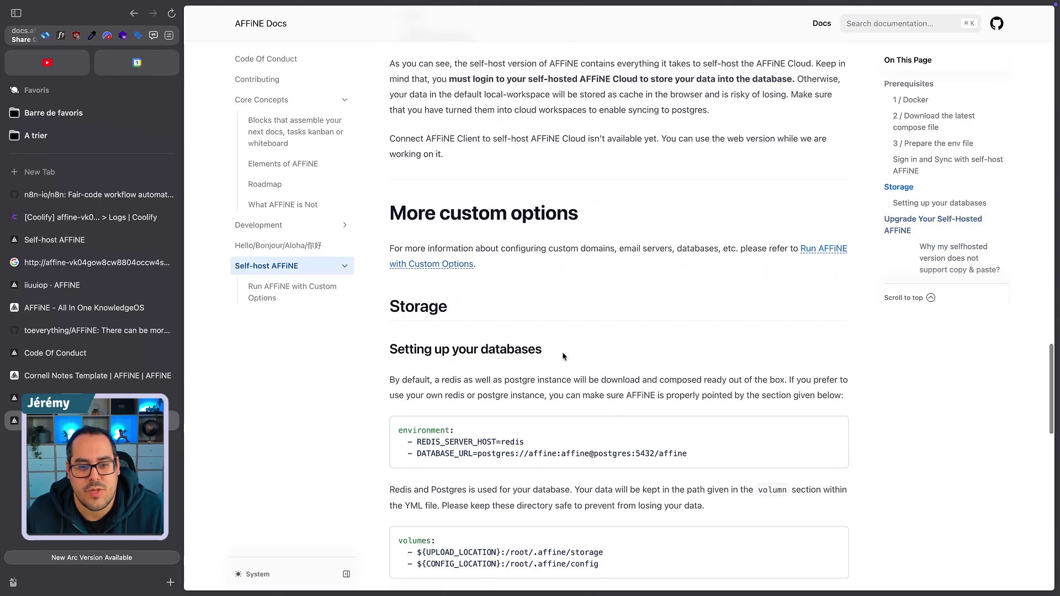
{"action": "scroll", "coordinate": [558, 366], "scroll_direction": "up", "scroll_amount": 10}
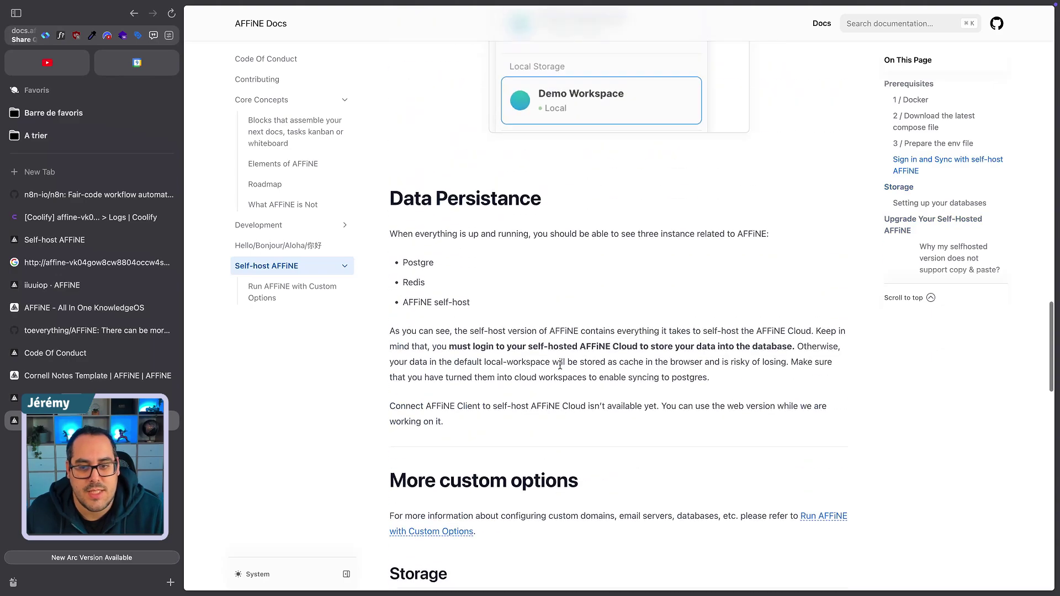
{"action": "scroll", "coordinate": [557, 362], "scroll_direction": "up", "scroll_amount": 16}
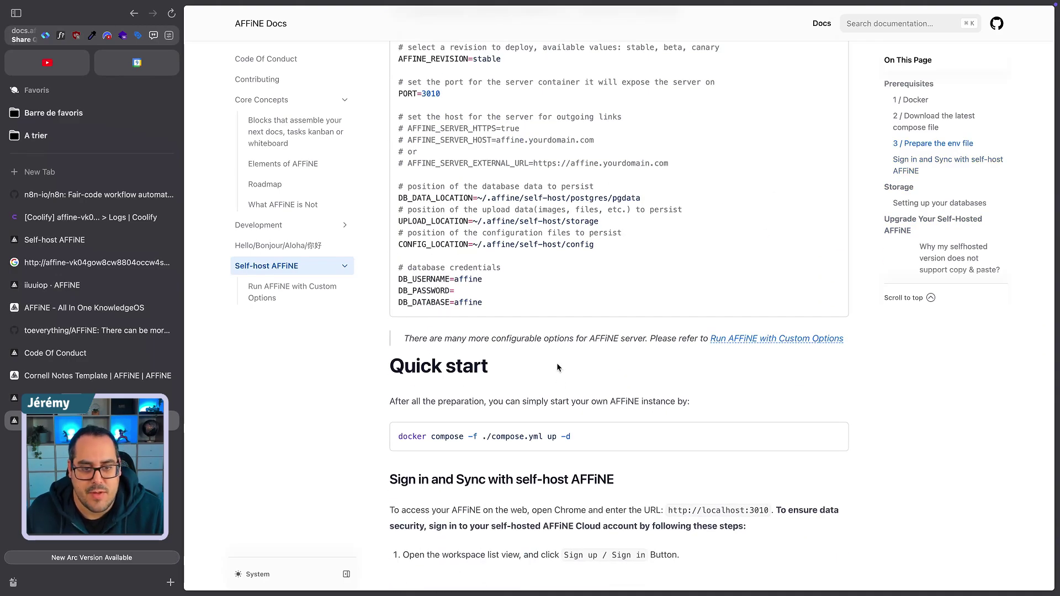
{"action": "scroll", "coordinate": [557, 364], "scroll_direction": "up", "scroll_amount": 6}
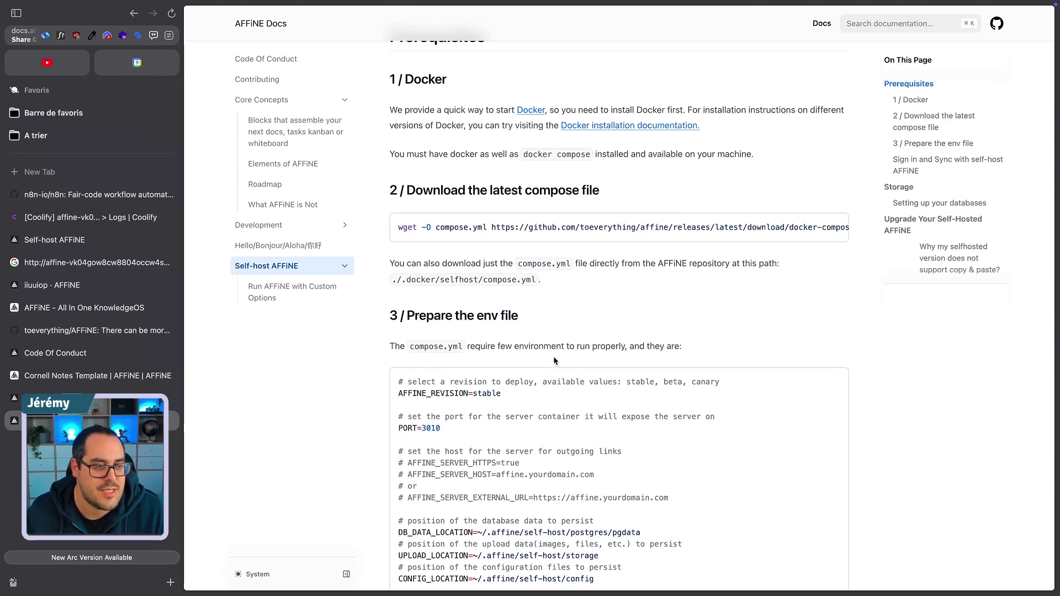
{"action": "scroll", "coordinate": [554, 360], "scroll_direction": "up", "scroll_amount": 5}
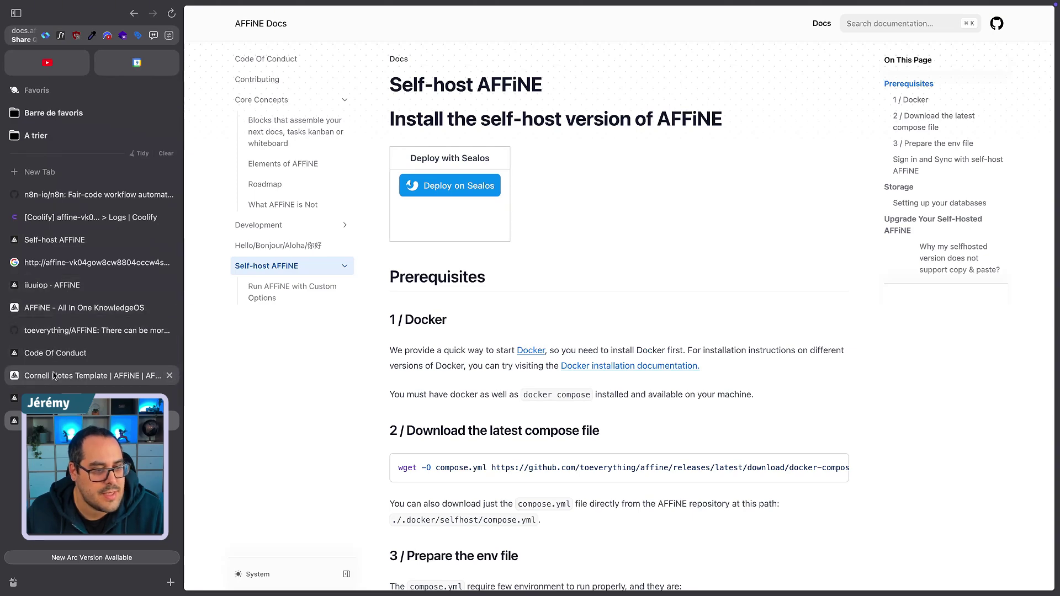
- Look through the open template and documentation pages and return to the iiuuiop document in the self-hosted AFFiNE instance
{"action": "left_click", "coordinate": [55, 309]}
{"action": "left_click", "coordinate": [60, 375]}
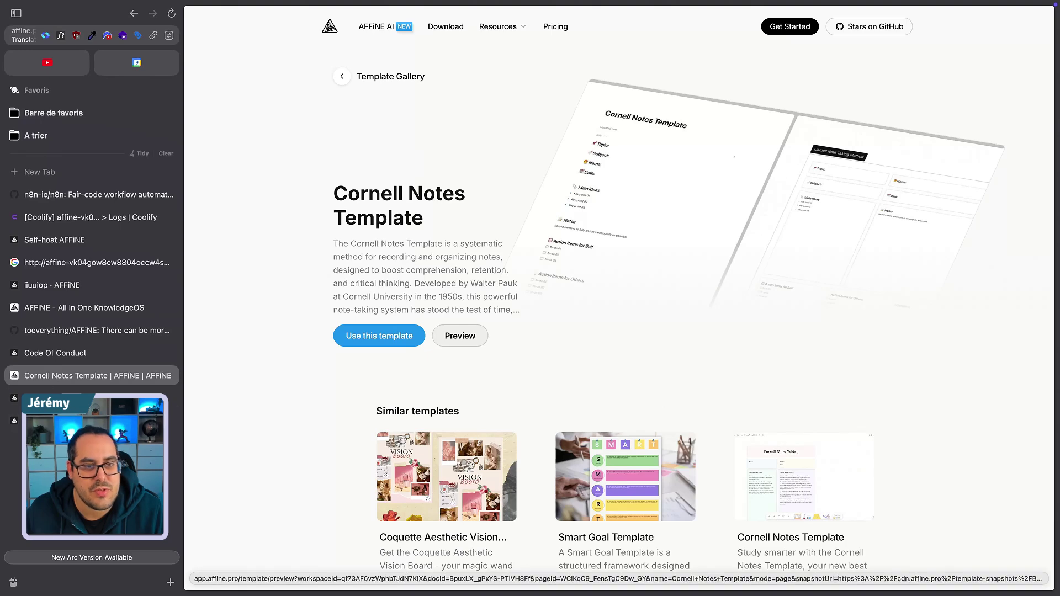
{"action": "left_click", "coordinate": [55, 240]}
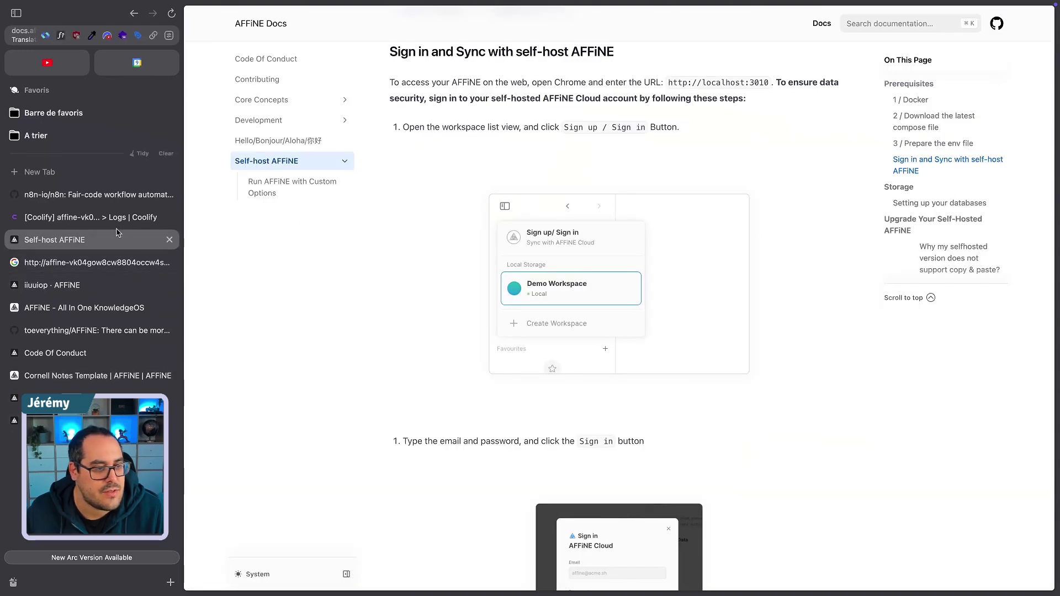
{"action": "left_click", "coordinate": [61, 194]}
{"action": "left_click", "coordinate": [61, 262]}
{"action": "left_click", "coordinate": [62, 291]}
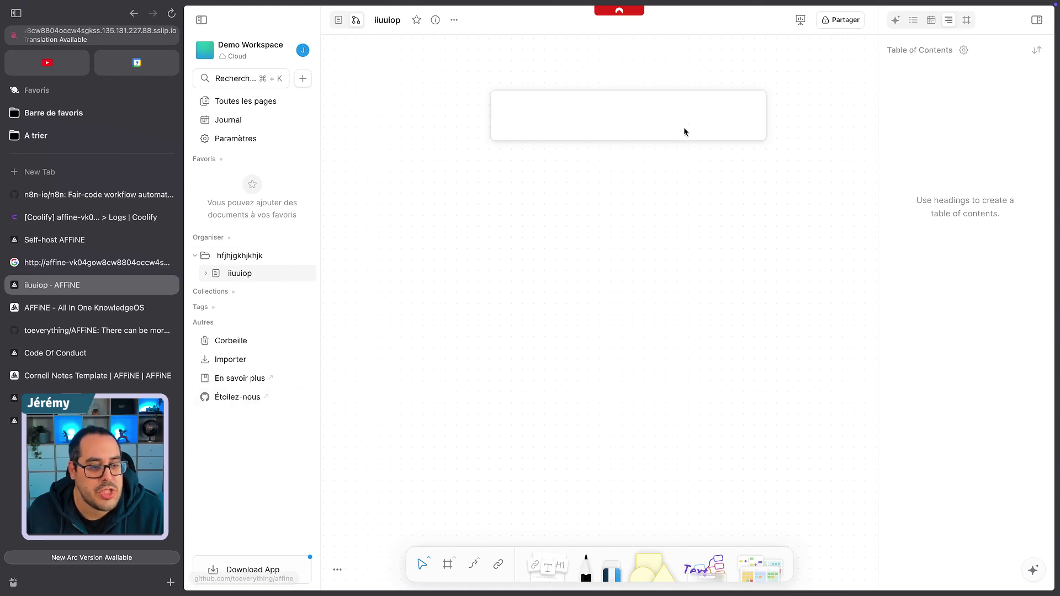
- Change the empty note's "Show in" setting on the edgeless canvas so it appears in the page only
{"action": "left_click", "coordinate": [592, 132]}
{"action": "mouse_move", "coordinate": [634, 162]}
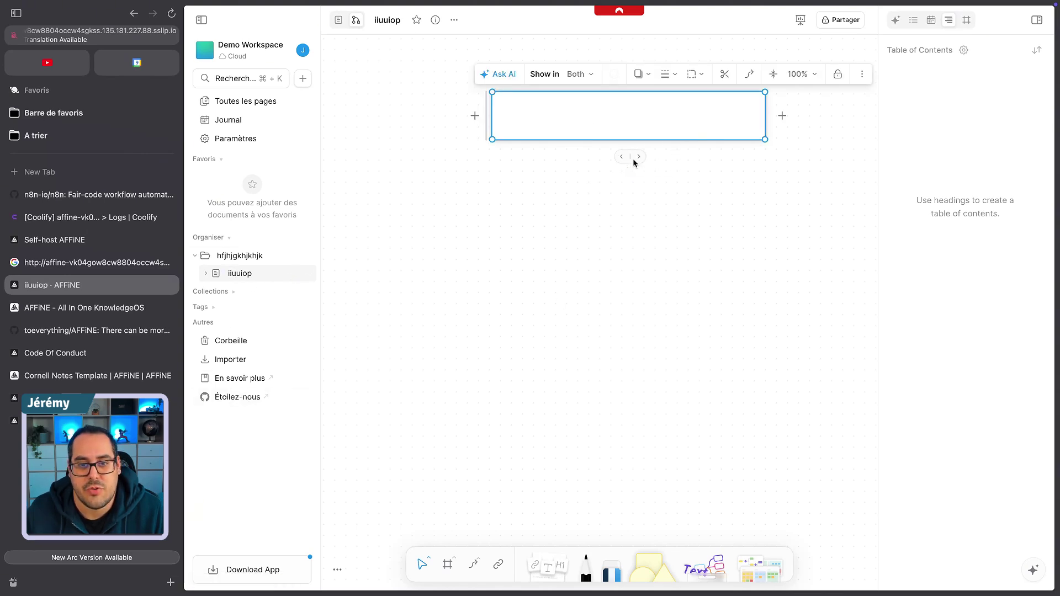
{"action": "scroll", "coordinate": [664, 122], "scroll_direction": "right", "scroll_amount": 3}
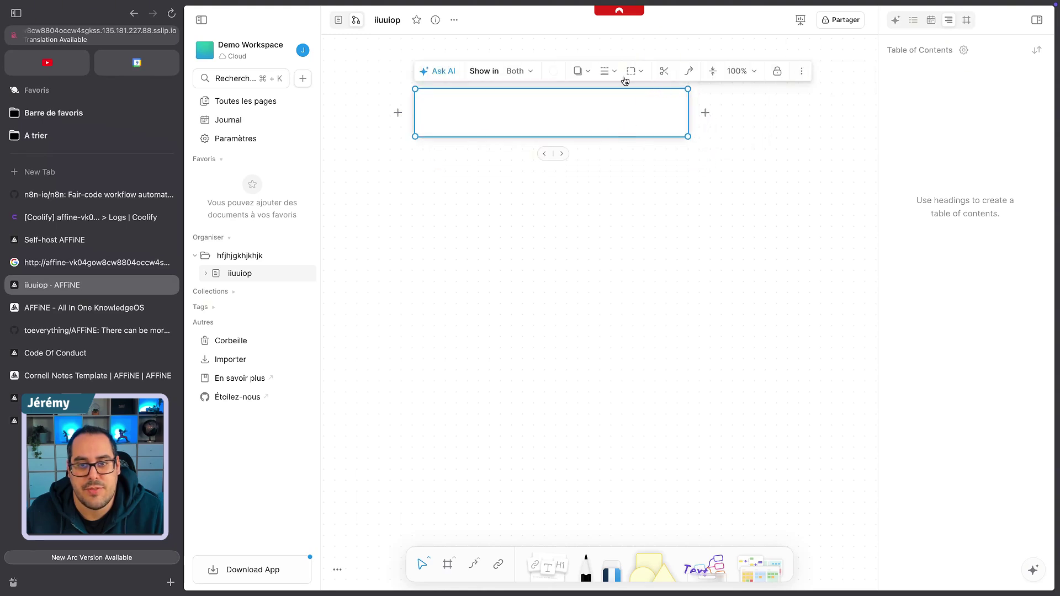
{"action": "left_click", "coordinate": [527, 73]}
{"action": "left_click", "coordinate": [493, 117]}
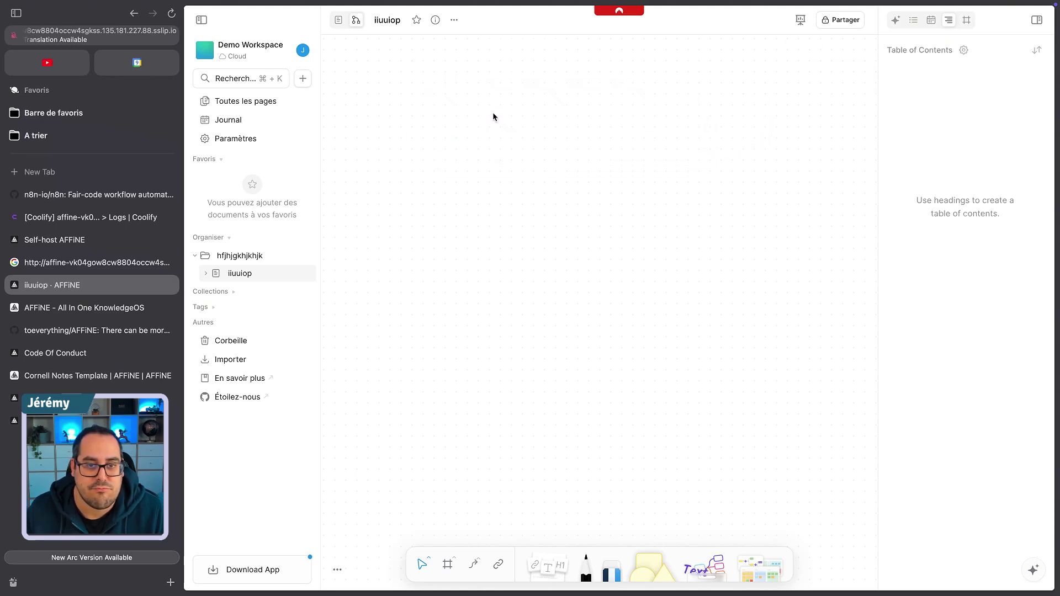
- Draw a custom frame on the edgeless canvas, insert it into the page and open its additional options
{"action": "left_click", "coordinate": [453, 20]}
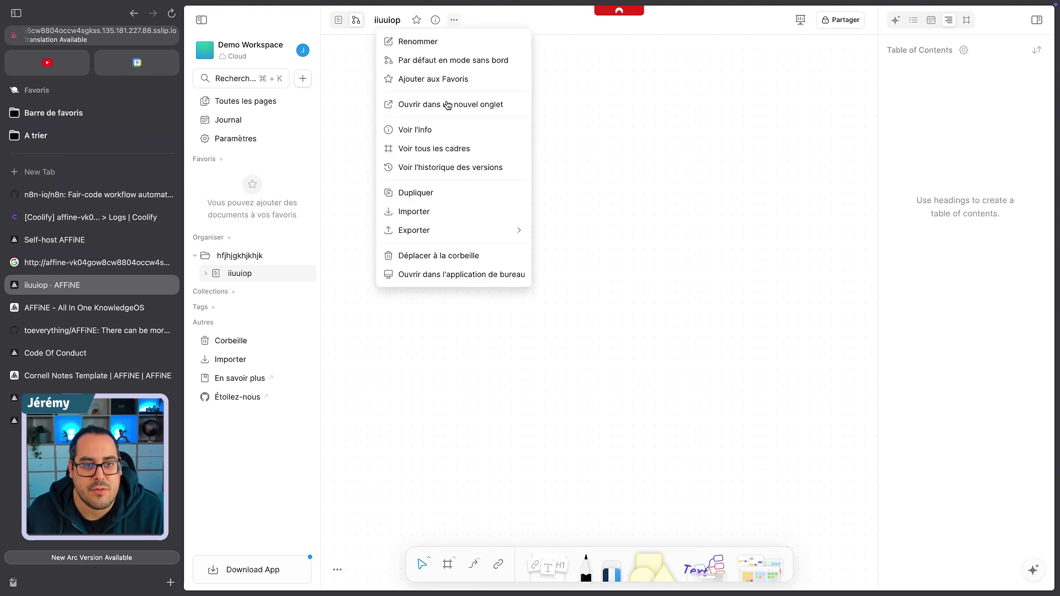
{"action": "left_click", "coordinate": [617, 157]}
{"action": "left_click", "coordinate": [447, 563]}
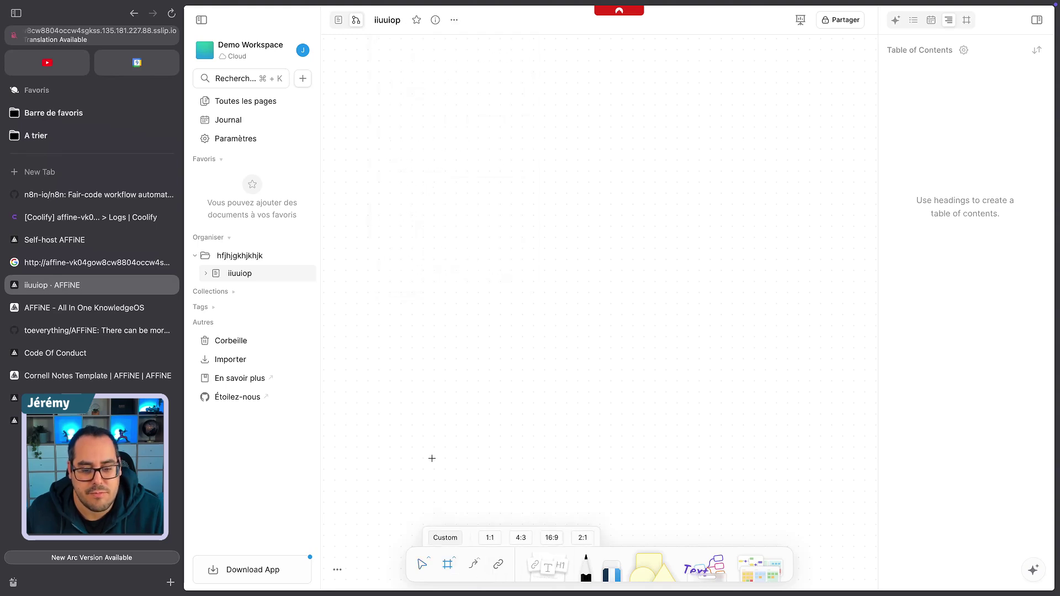
{"action": "left_click_drag", "start_coordinate": [468, 127], "coordinate": [678, 302]}
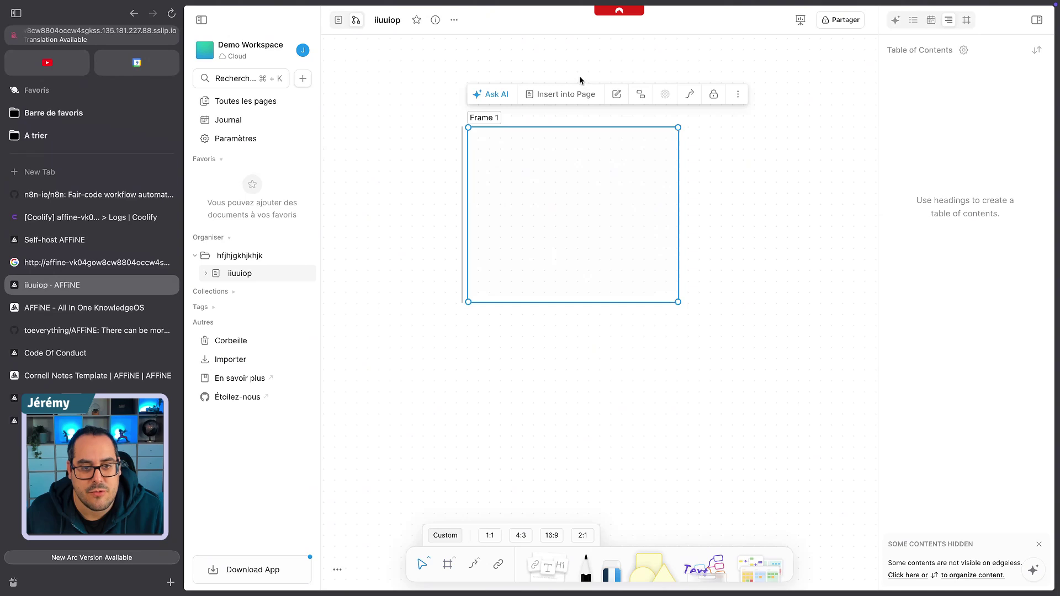
{"action": "left_click", "coordinate": [549, 94]}
{"action": "left_click", "coordinate": [737, 94]}
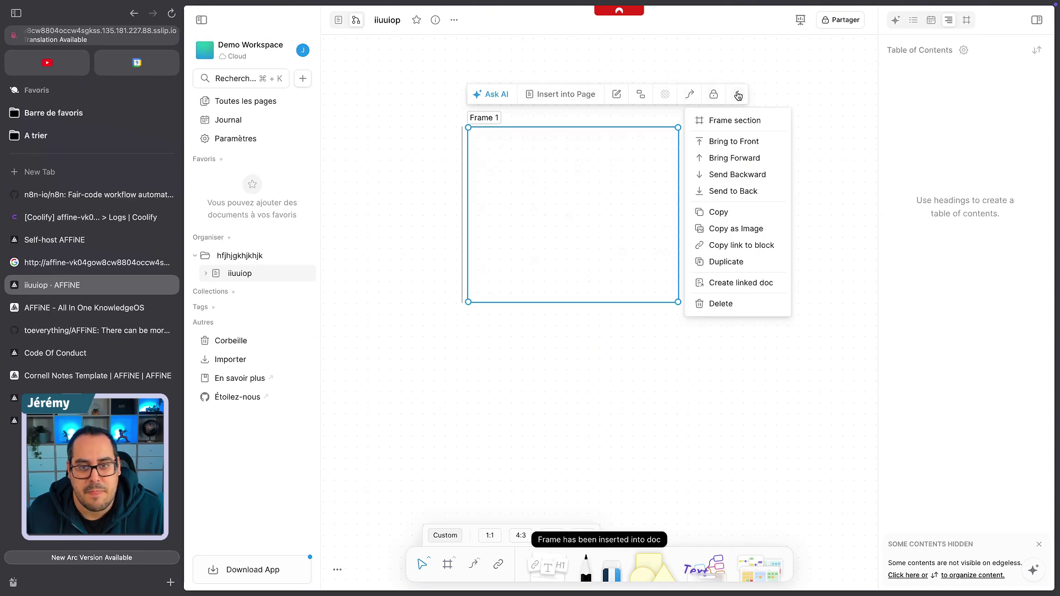
- Try to generate an image from Frame 1 with Ask AI using the prompt "genere moi une image", and dismiss the answer
{"action": "left_click", "coordinate": [487, 94]}
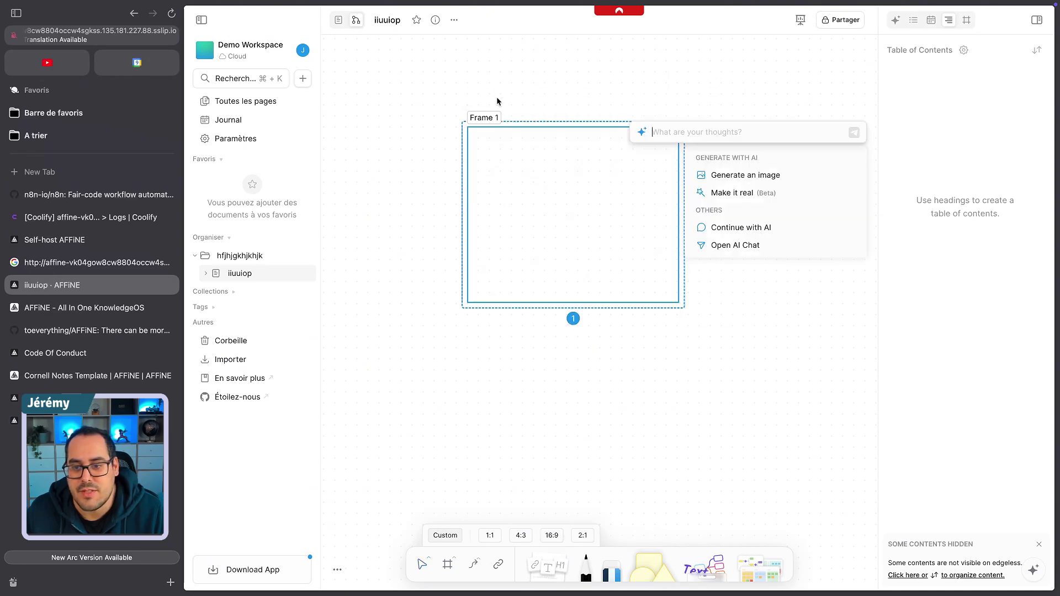
{"action": "left_click", "coordinate": [740, 175]}
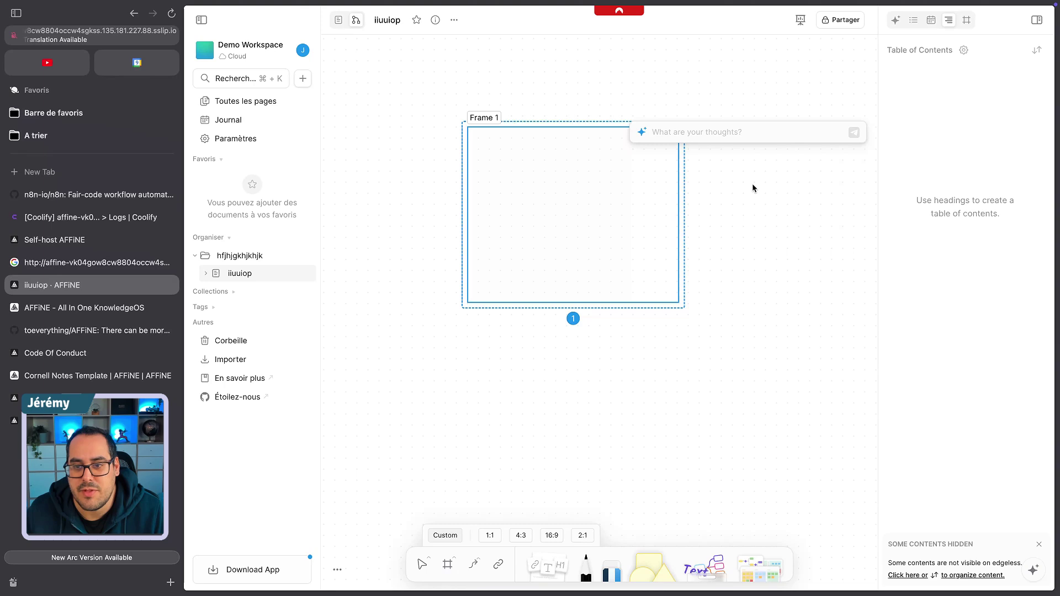
{"action": "type", "text": "genere moi une image"}
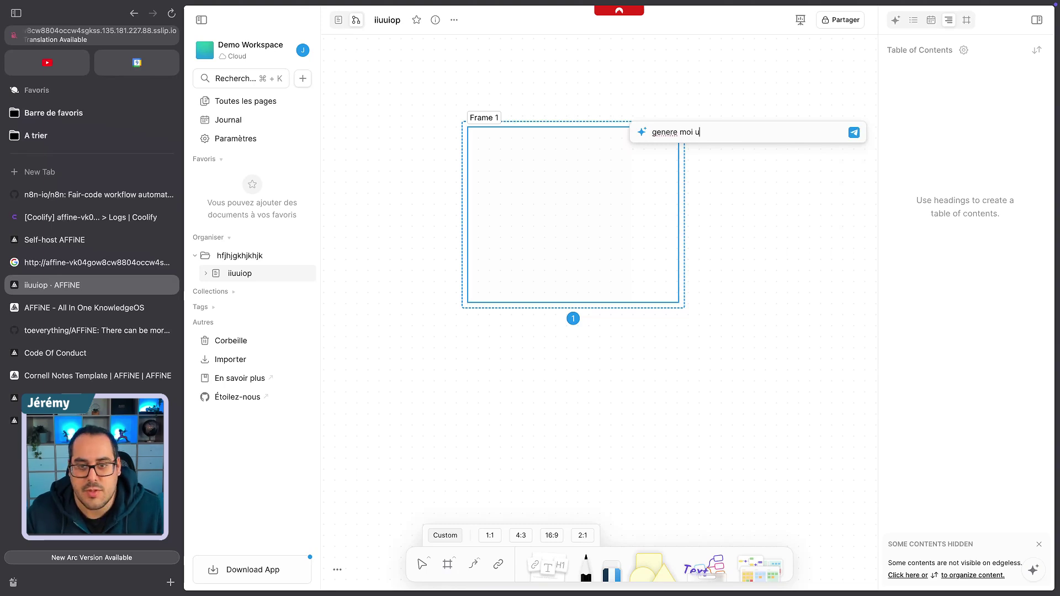
{"action": "left_click", "coordinate": [848, 128]}
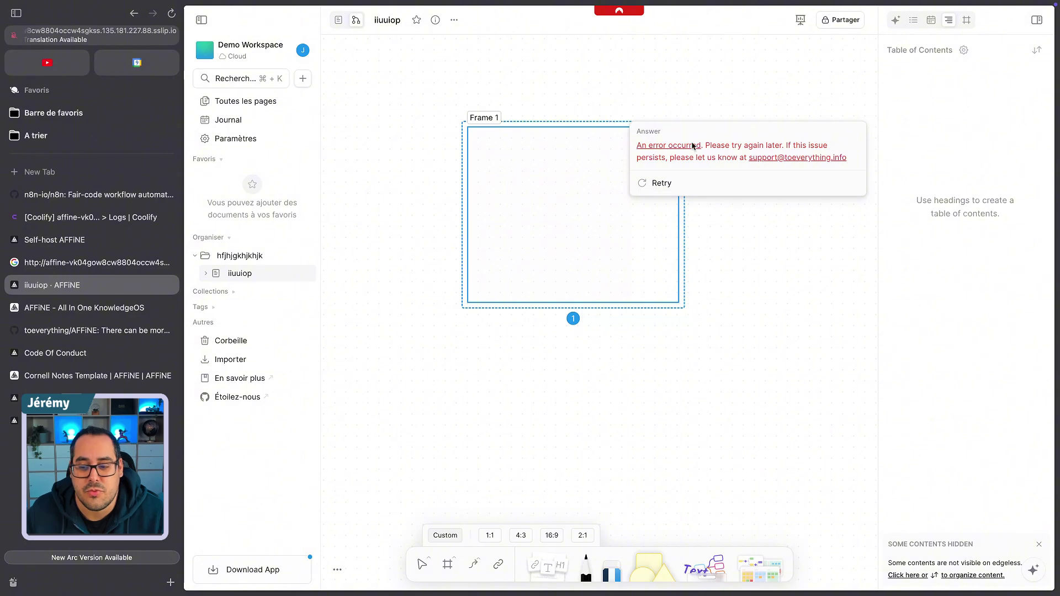
{"action": "left_click", "coordinate": [965, 579]}
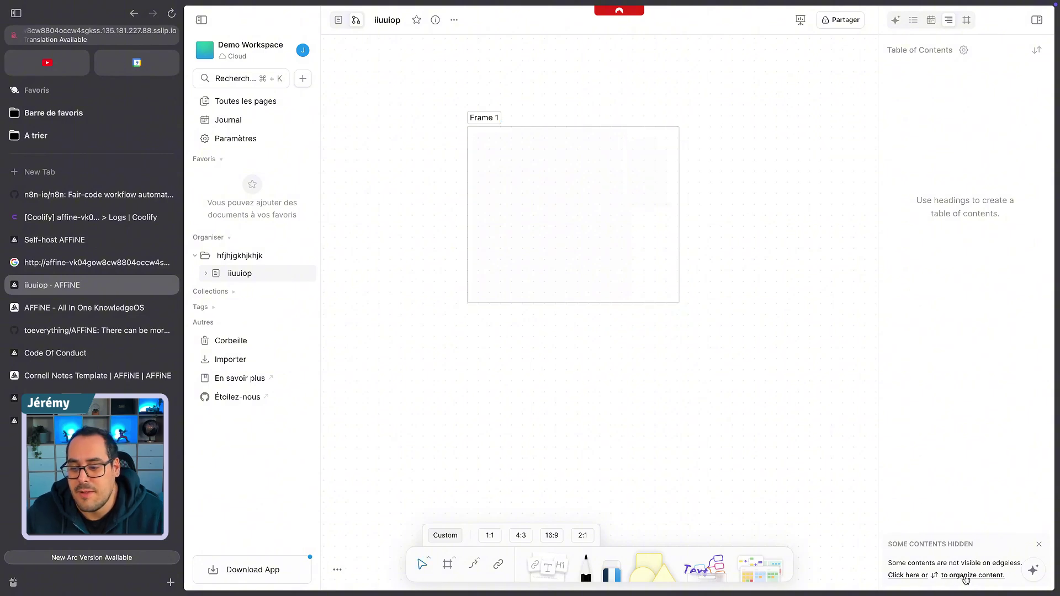
- Open the AFFiNE AI chat, bring up its clear-history confirmation and cancel it
{"action": "left_click", "coordinate": [1028, 573]}
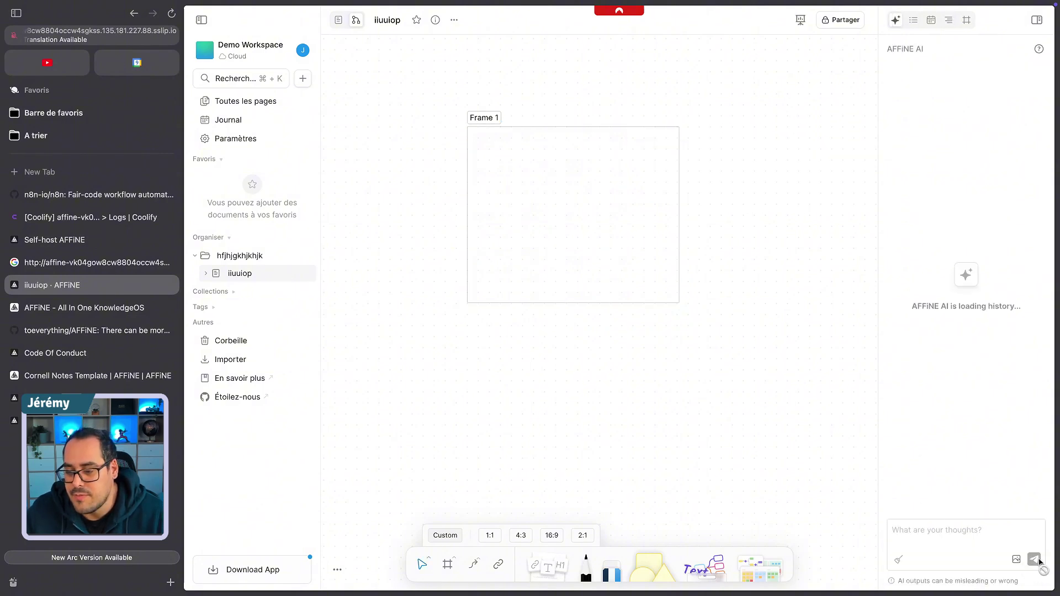
{"action": "left_click", "coordinate": [900, 562]}
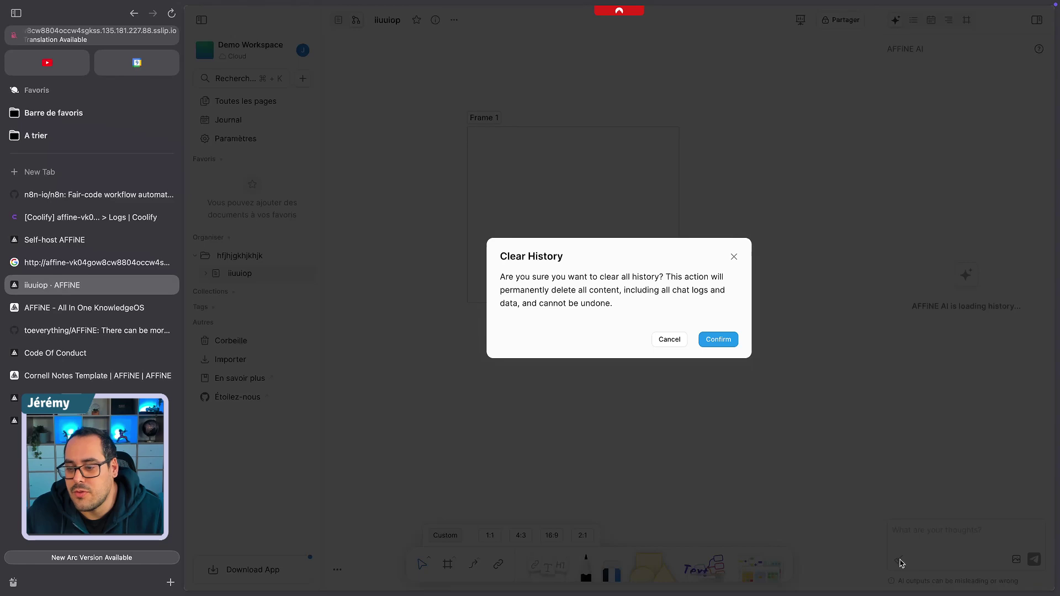
{"action": "left_click", "coordinate": [670, 340]}
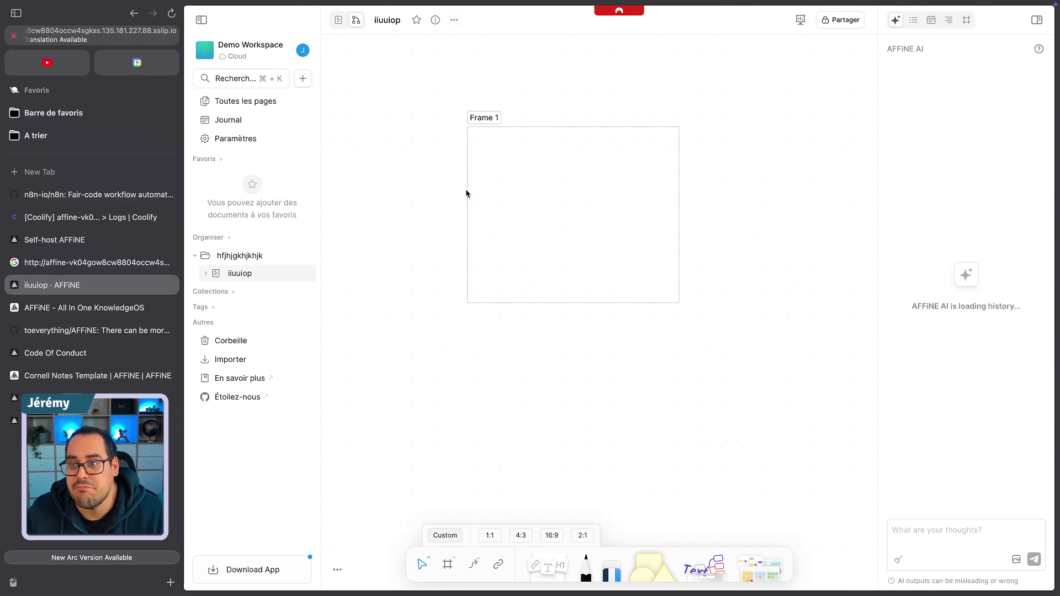
- Examine the AFFiNE settings for AI options, going through the appearance, editor and Demo Workspace sections
{"action": "left_click", "coordinate": [248, 139]}
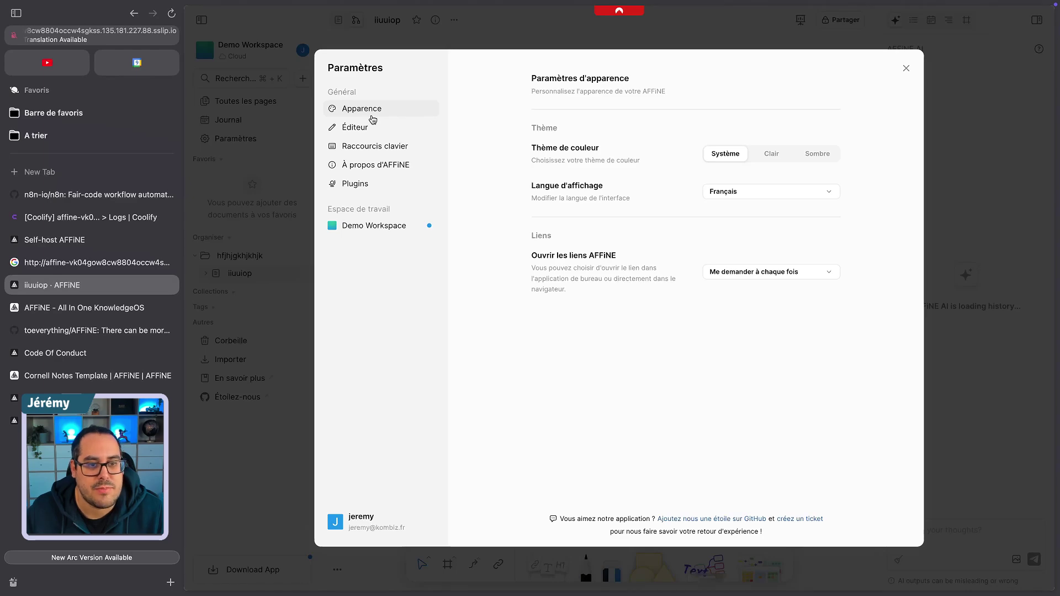
{"action": "left_click", "coordinate": [356, 128]}
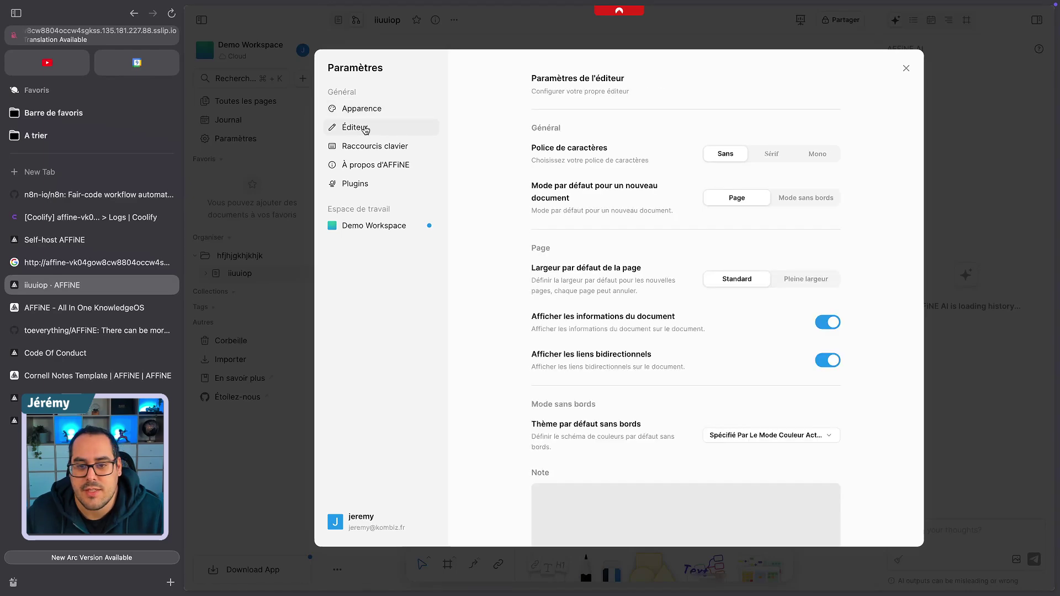
{"action": "scroll", "coordinate": [555, 241], "scroll_direction": "down", "scroll_amount": 8}
{"action": "scroll", "coordinate": [555, 241], "scroll_direction": "down", "scroll_amount": 4}
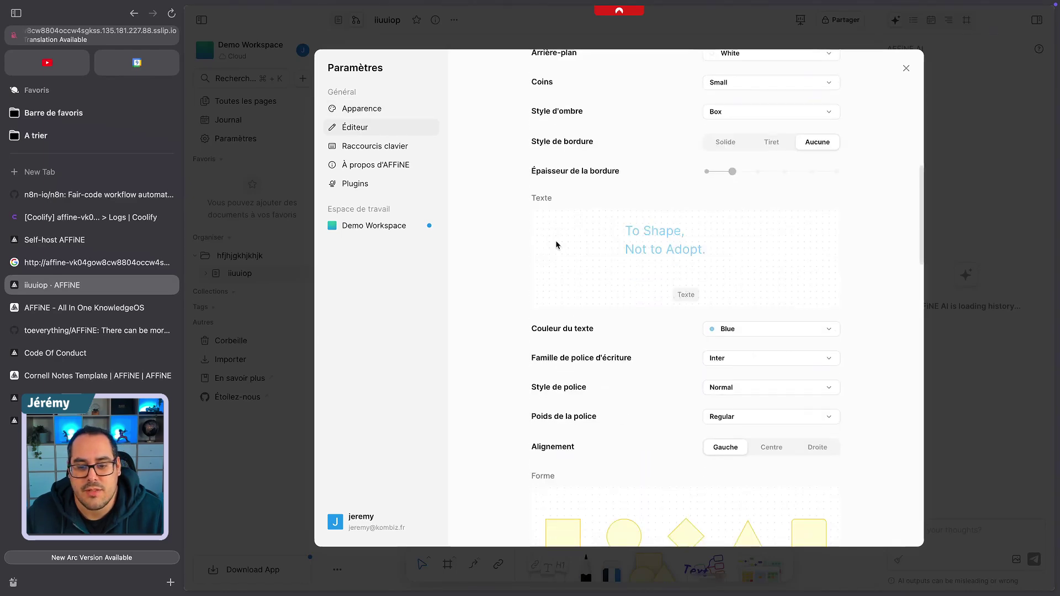
{"action": "scroll", "coordinate": [555, 241], "scroll_direction": "down", "scroll_amount": 6}
{"action": "scroll", "coordinate": [555, 241], "scroll_direction": "down", "scroll_amount": 10}
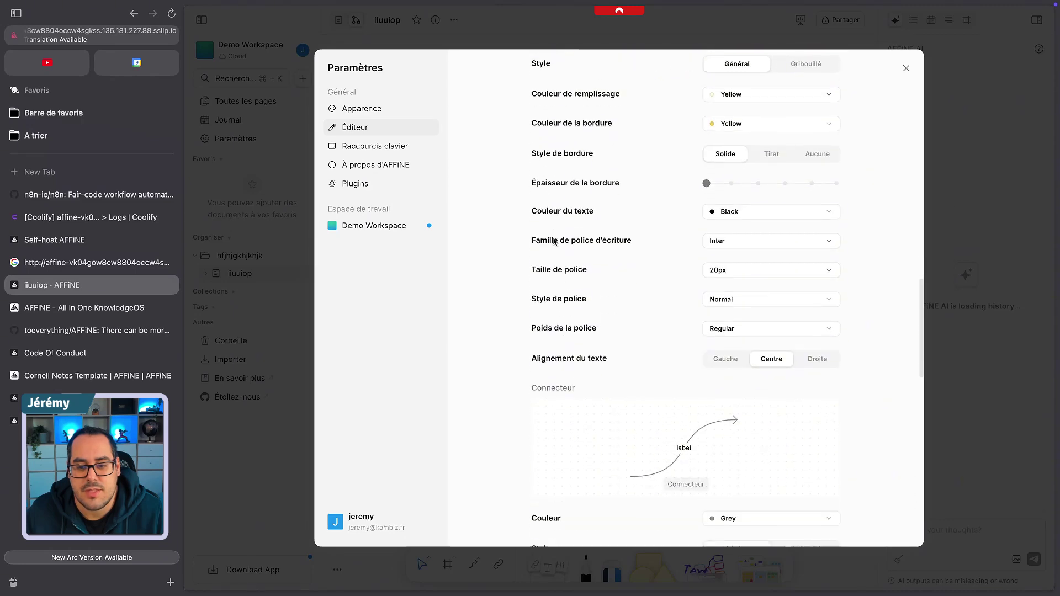
{"action": "scroll", "coordinate": [554, 241], "scroll_direction": "down", "scroll_amount": 7}
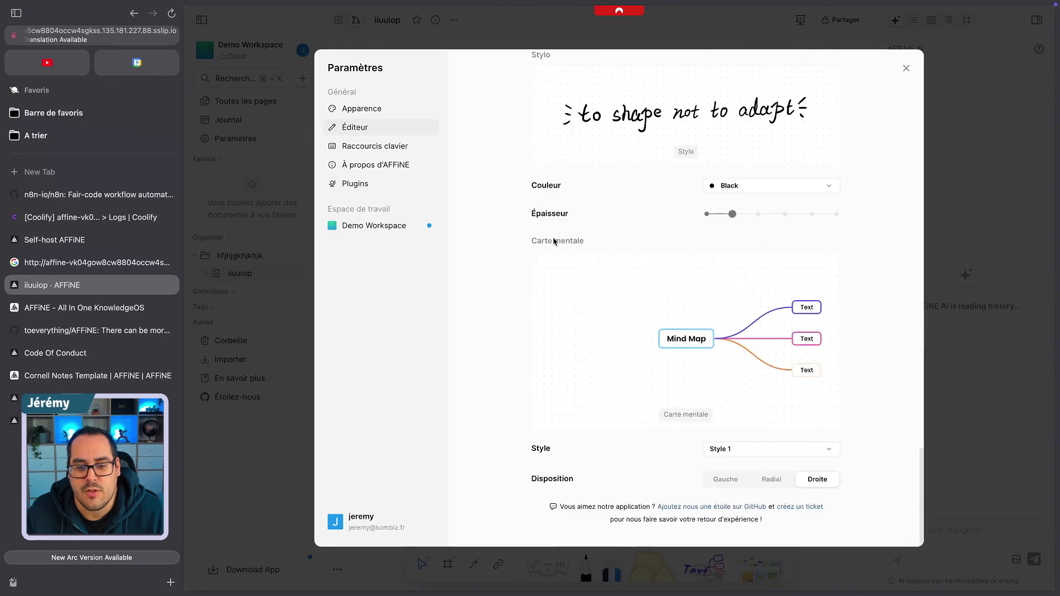
{"action": "left_click", "coordinate": [424, 184]}
{"action": "left_click", "coordinate": [380, 227]}
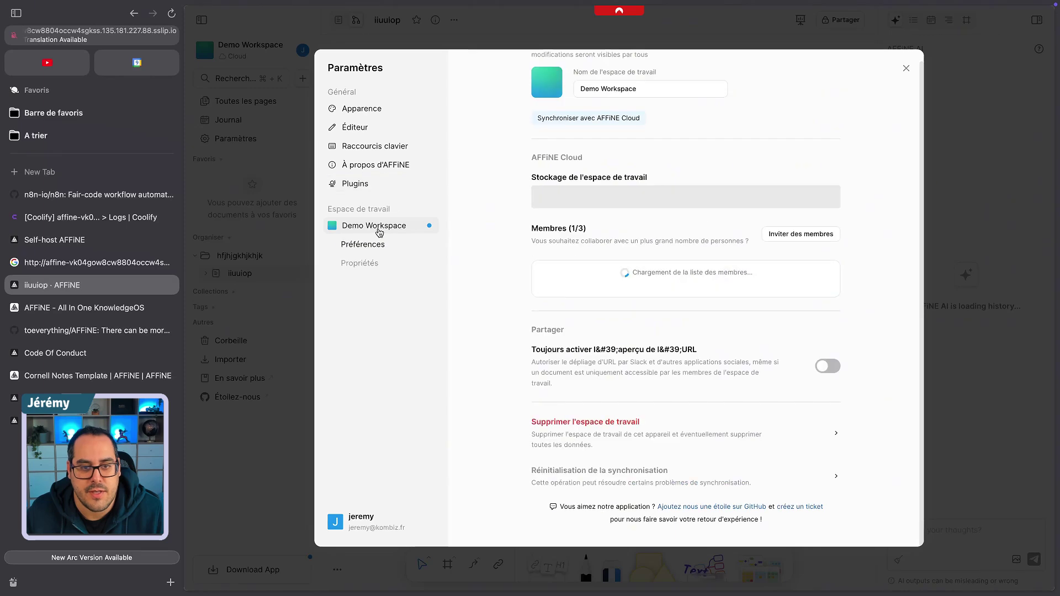
- Search the web in a new tab for "add IA self hosting affine"
{"action": "left_click", "coordinate": [50, 175]}
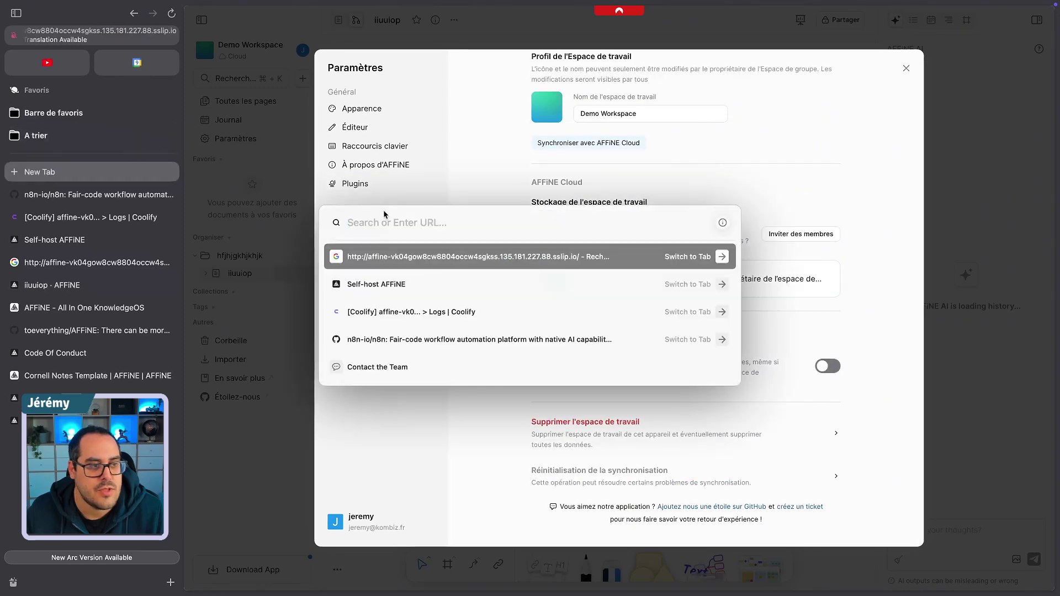
{"action": "type", "text": "add IA solt"}
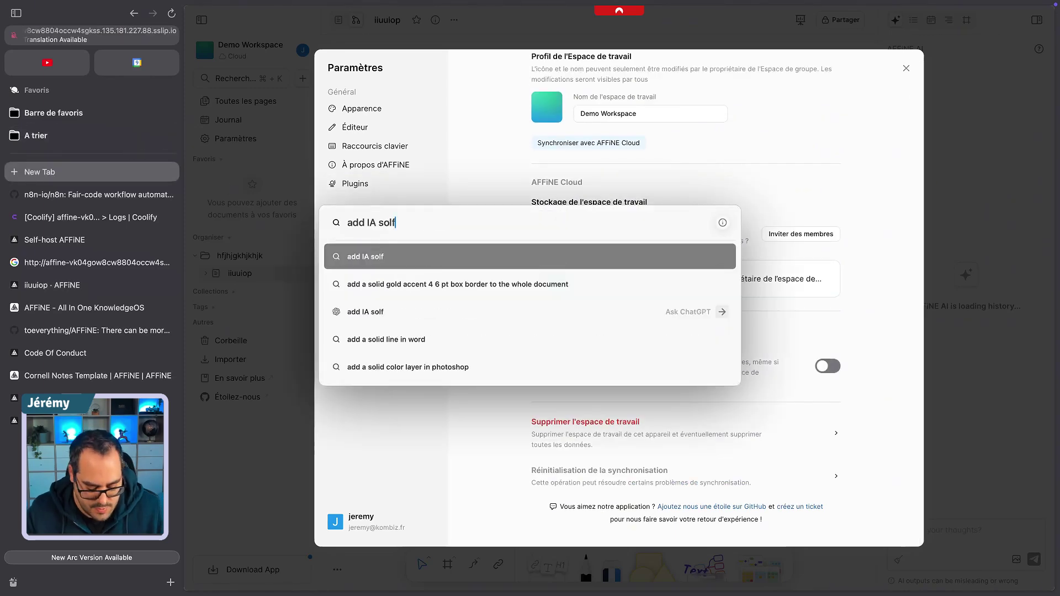
{"action": "key", "text": "BackSpace"}
{"action": "key", "text": "BackSpace"}
{"action": "key", "text": "BackSpace"}
{"action": "type", "text": "elf"}
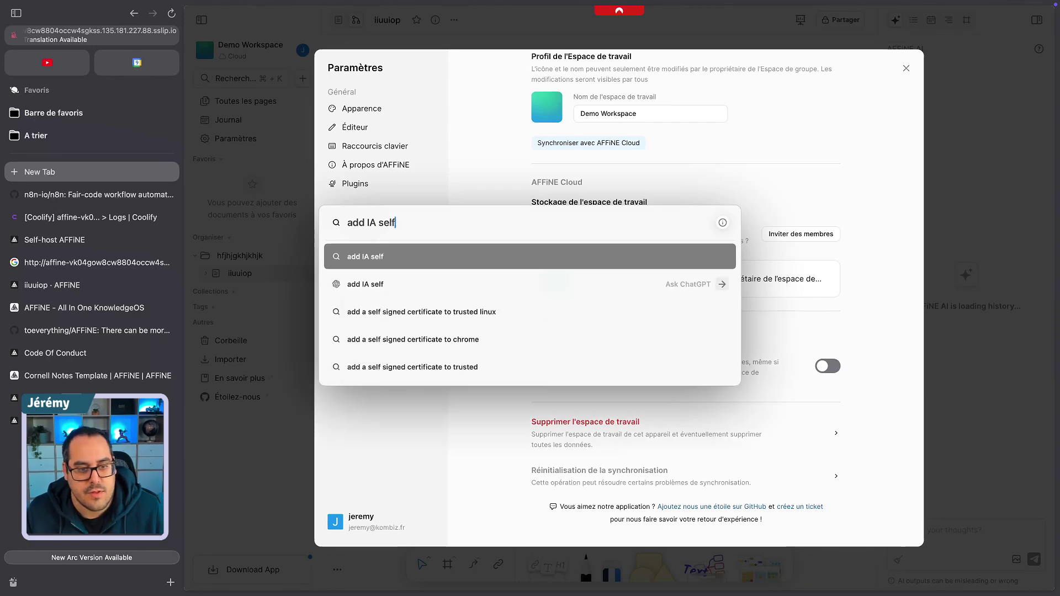
{"action": "type", "text": " hostin"}
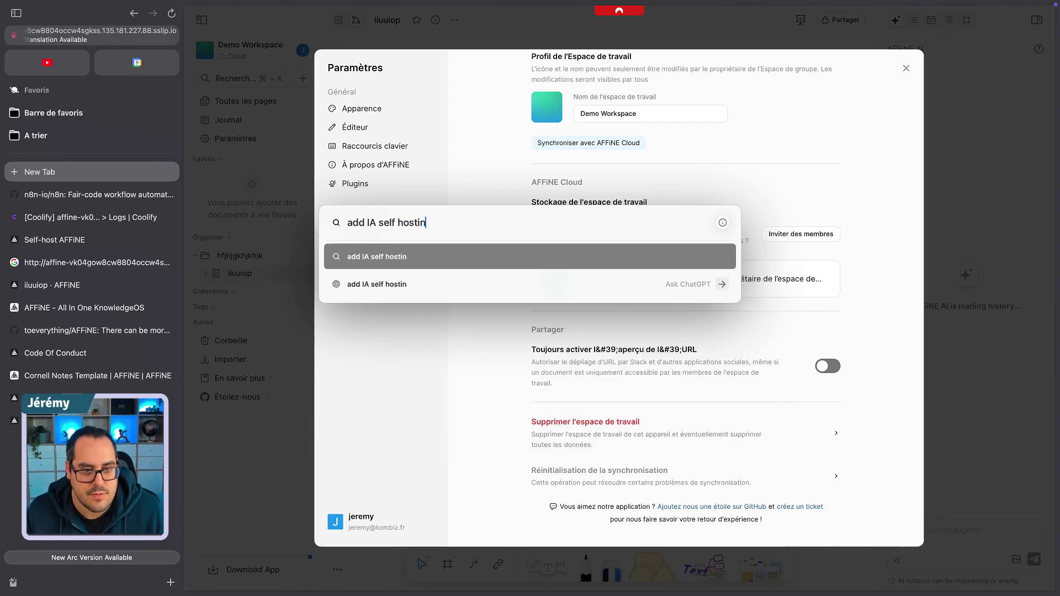
{"action": "type", "text": "g affine"}
{"action": "key", "text": "Return"}
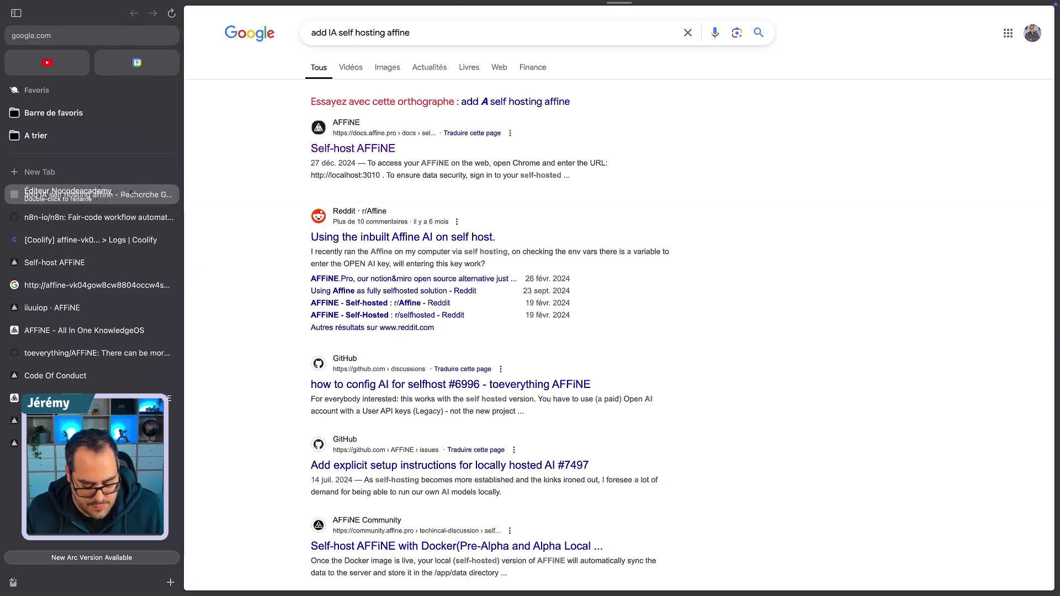
- Read the Reddit thread "Using the inbuilt Affine AI on self host." and return to the search results
{"action": "left_click", "coordinate": [422, 237]}
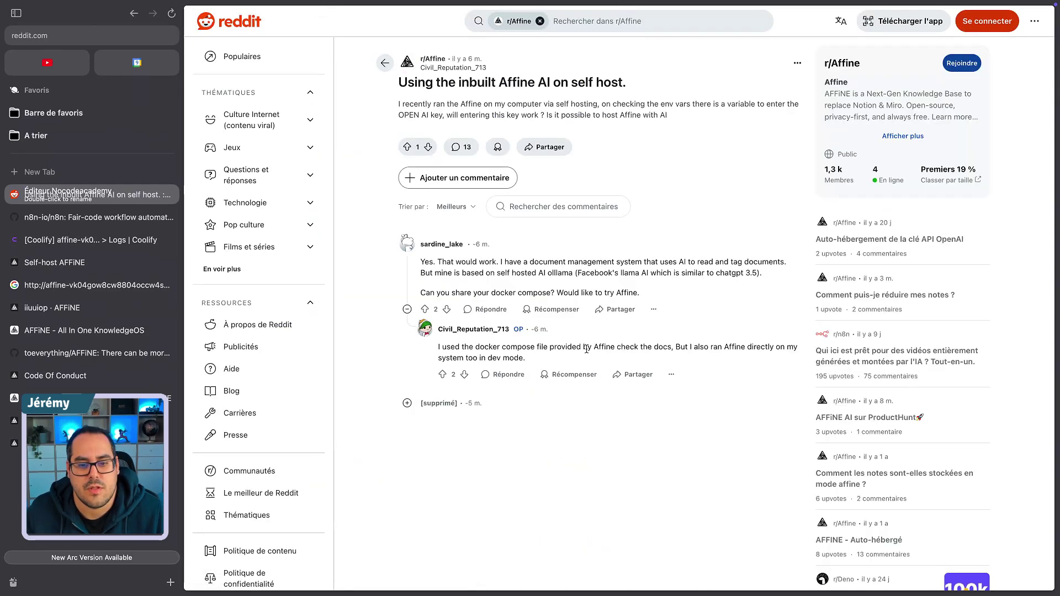
{"action": "scroll", "coordinate": [482, 363], "scroll_direction": "down", "scroll_amount": 2}
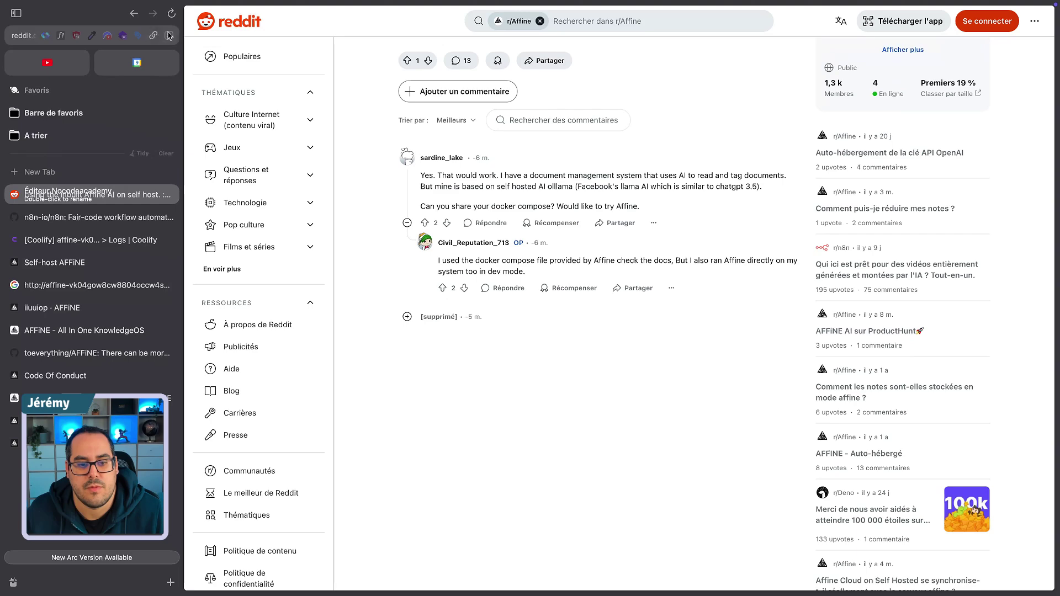
{"action": "left_click", "coordinate": [134, 13]}
- Examine GitHub discussion #6996, "how to config AI for selfhost", for the copilot plugin configuration and the replies about API keys and models
{"action": "scroll", "coordinate": [624, 337], "scroll_direction": "down", "scroll_amount": 3}
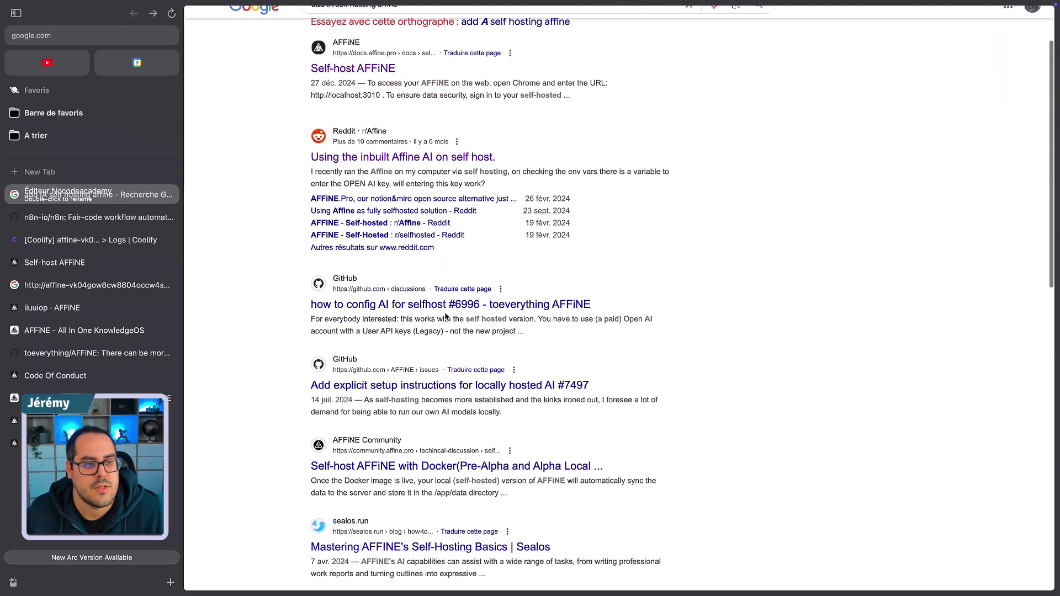
{"action": "left_click", "coordinate": [642, 314]}
{"action": "scroll", "coordinate": [501, 232], "scroll_direction": "down", "scroll_amount": 3}
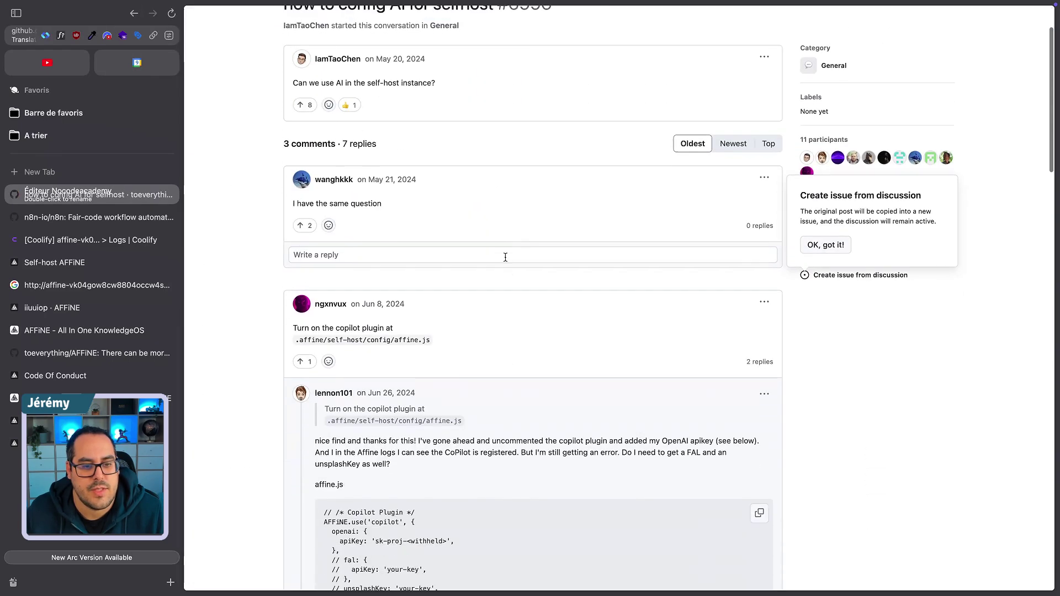
{"action": "scroll", "coordinate": [422, 342], "scroll_direction": "down", "scroll_amount": 5}
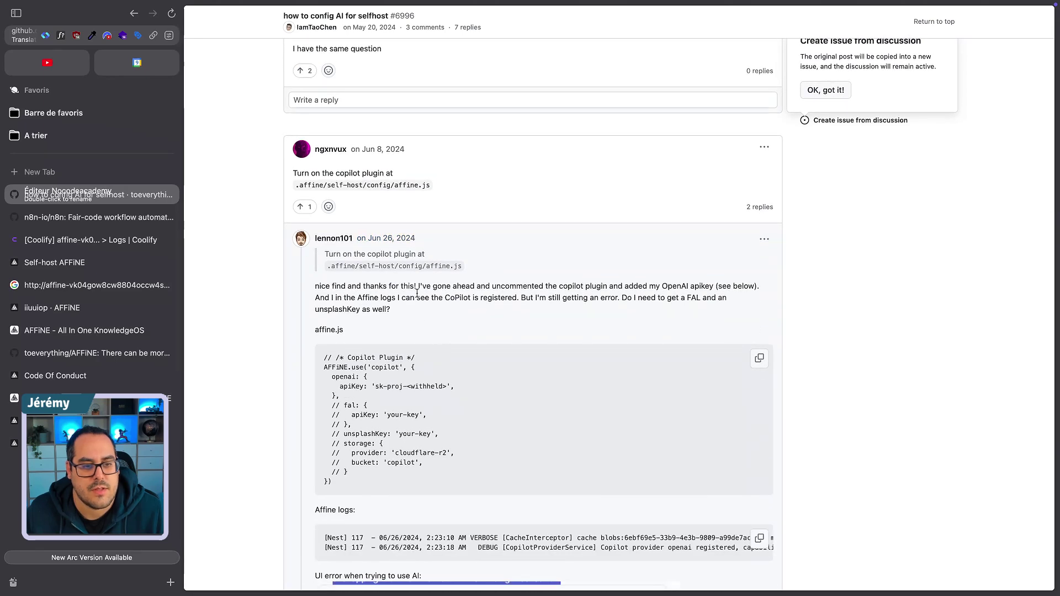
{"action": "scroll", "coordinate": [537, 298], "scroll_direction": "down", "scroll_amount": 10}
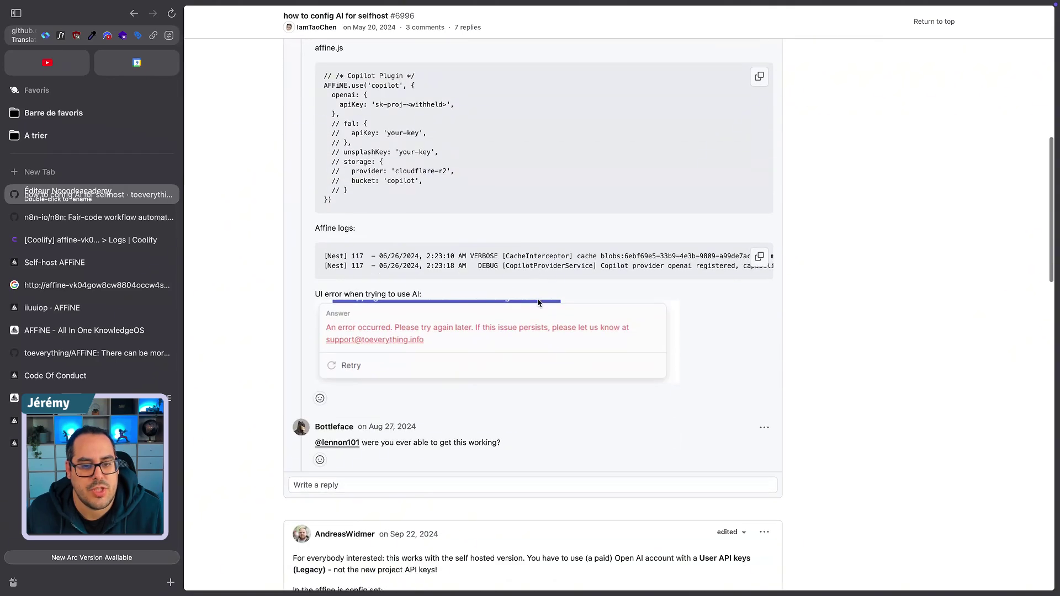
{"action": "scroll", "coordinate": [484, 293], "scroll_direction": "down", "scroll_amount": 20}
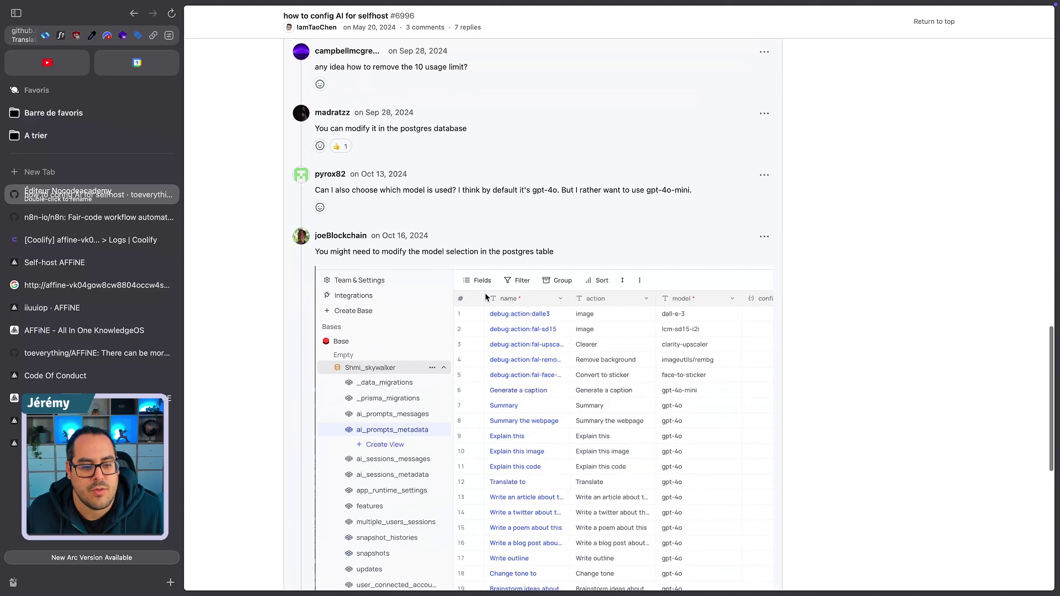
{"action": "scroll", "coordinate": [485, 299], "scroll_direction": "down", "scroll_amount": 7}
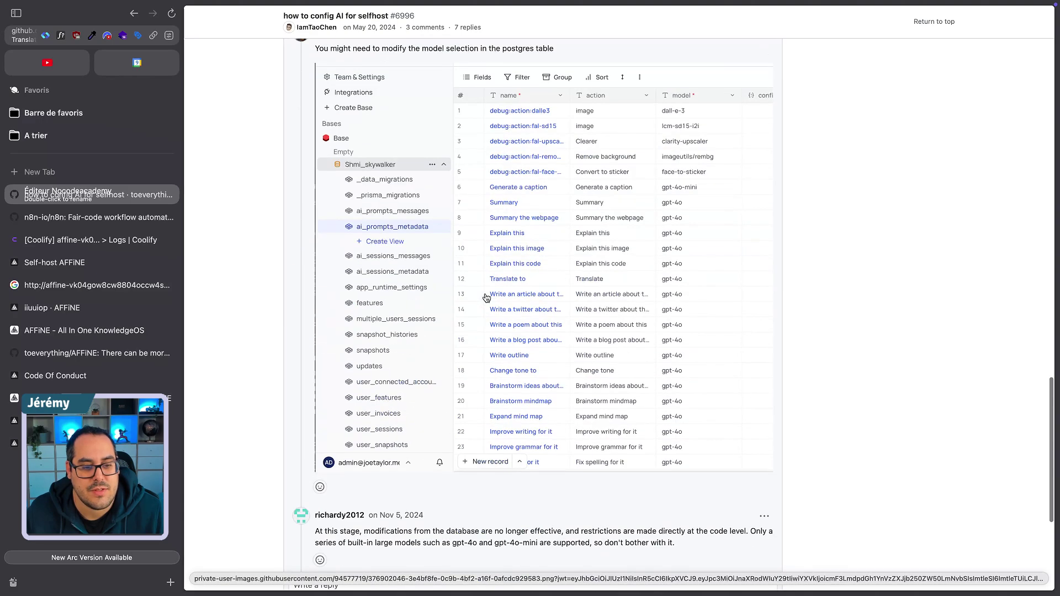
{"action": "scroll", "coordinate": [486, 298], "scroll_direction": "up", "scroll_amount": 7}
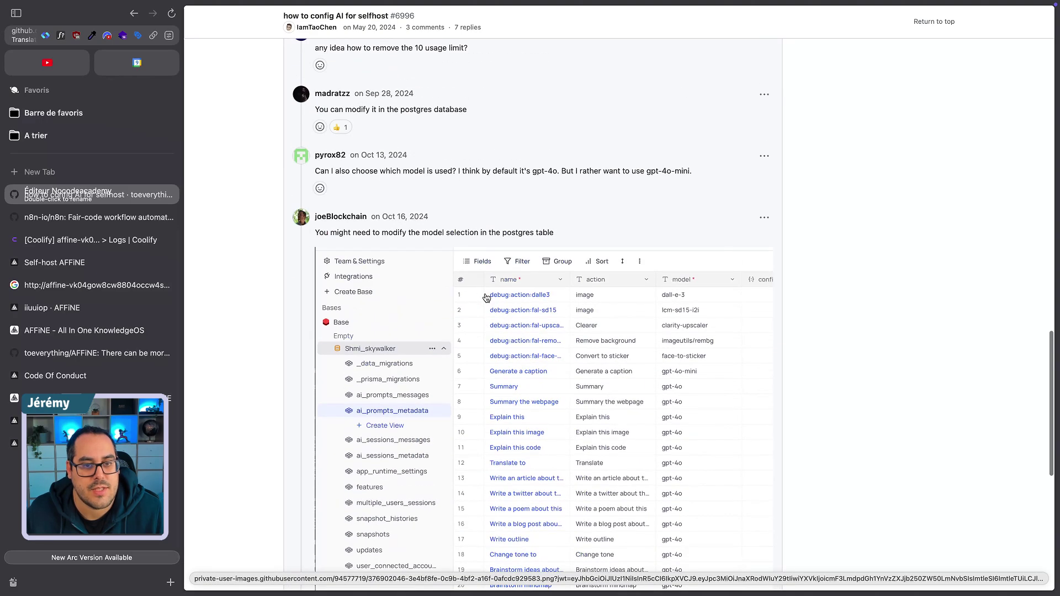
{"action": "scroll", "coordinate": [484, 298], "scroll_direction": "down", "scroll_amount": 17}
{"action": "scroll", "coordinate": [482, 293], "scroll_direction": "up", "scroll_amount": 18}
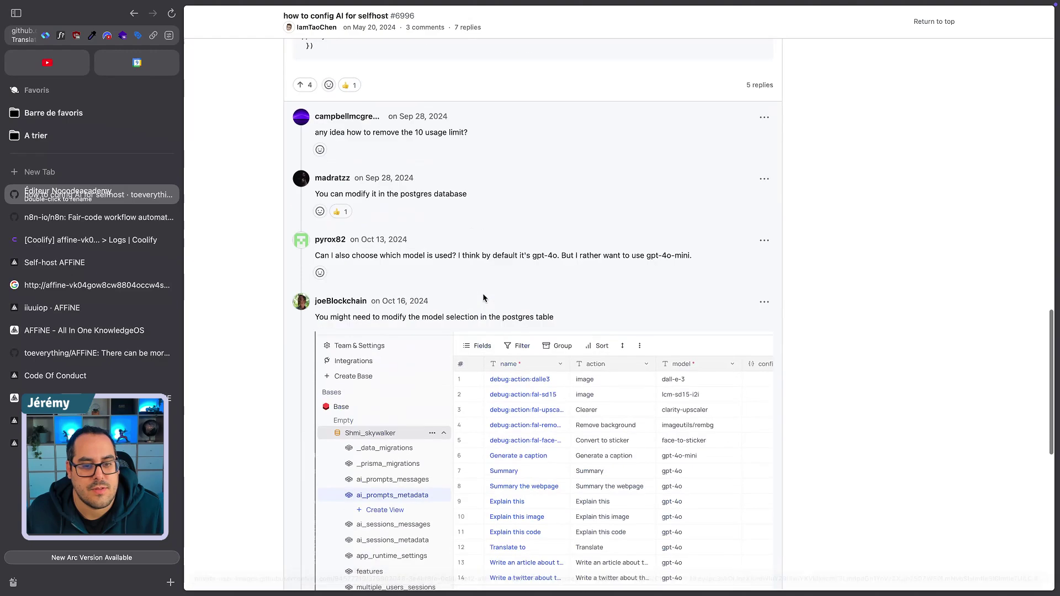
{"action": "scroll", "coordinate": [482, 293], "scroll_direction": "up", "scroll_amount": 9}
{"action": "scroll", "coordinate": [480, 294], "scroll_direction": "down", "scroll_amount": 2}
{"action": "scroll", "coordinate": [434, 285], "scroll_direction": "up", "scroll_amount": 1}
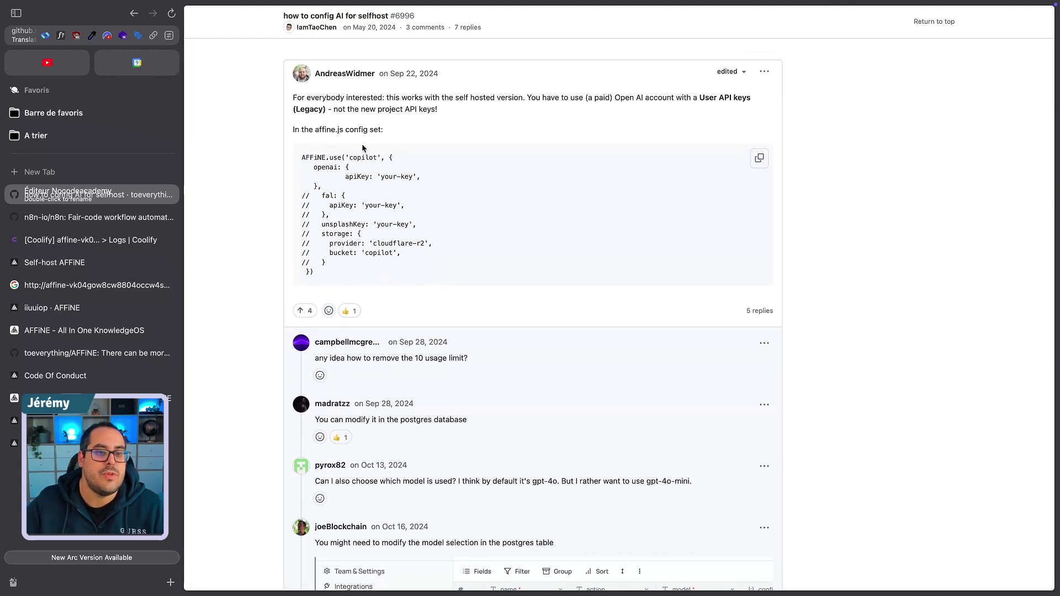
{"action": "scroll", "coordinate": [641, 197], "scroll_direction": "up", "scroll_amount": 6}
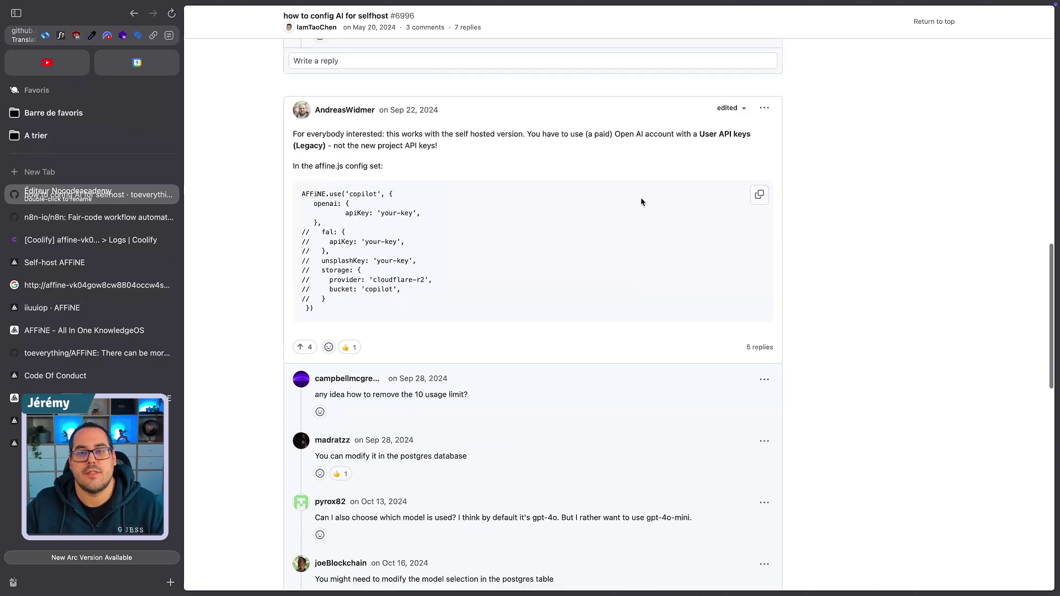
{"action": "scroll", "coordinate": [578, 210], "scroll_direction": "up", "scroll_amount": 5}
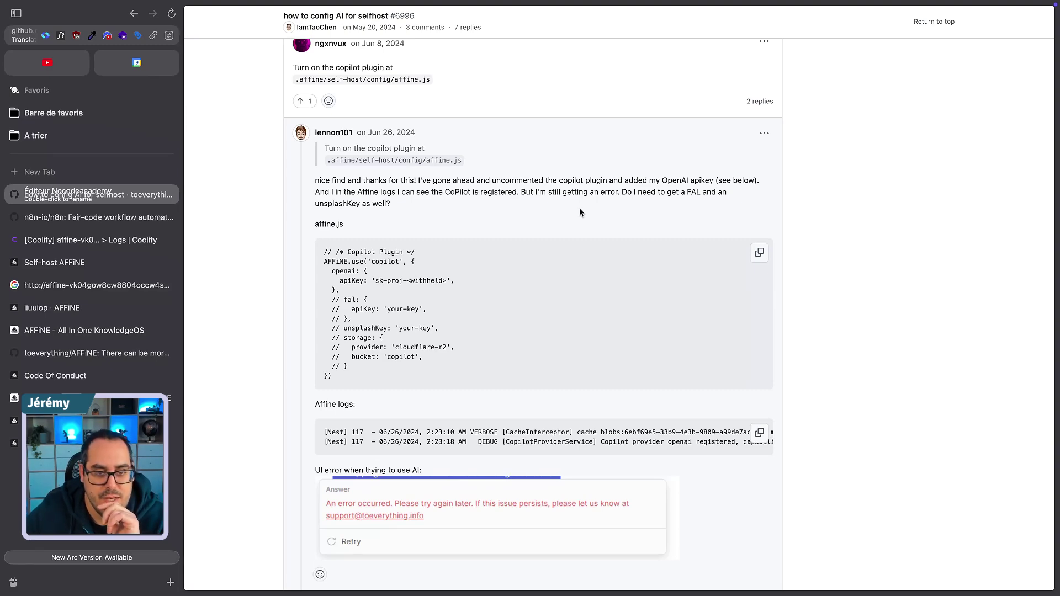
{"action": "scroll", "coordinate": [580, 211], "scroll_direction": "up", "scroll_amount": 6}
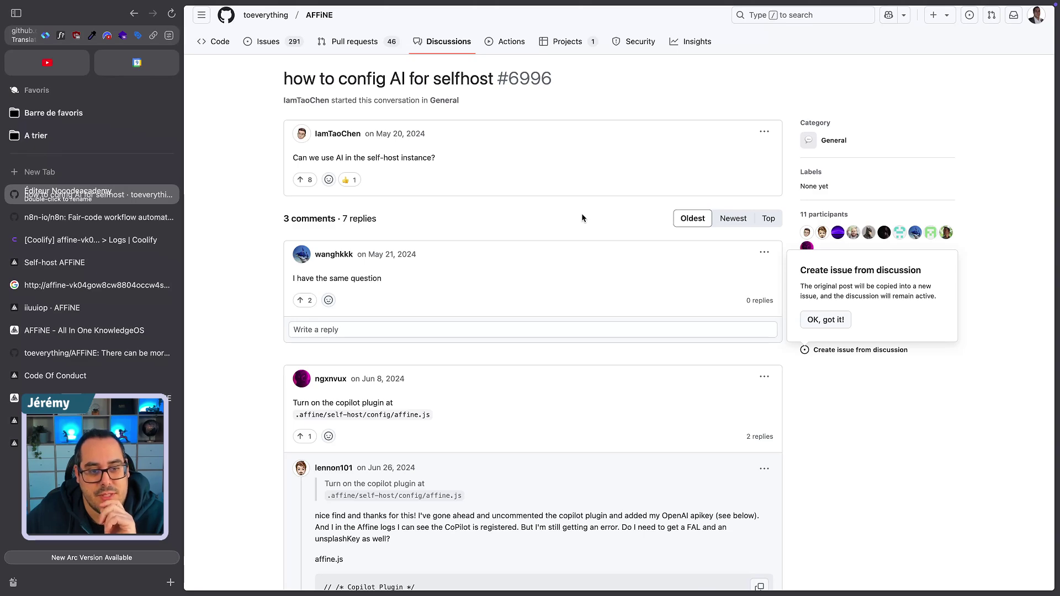
- From the search results, open GitHub issue #7497 in a new tab and read its setup instructions for locally hosted AI
{"action": "key", "text": "super+bracketleft"}
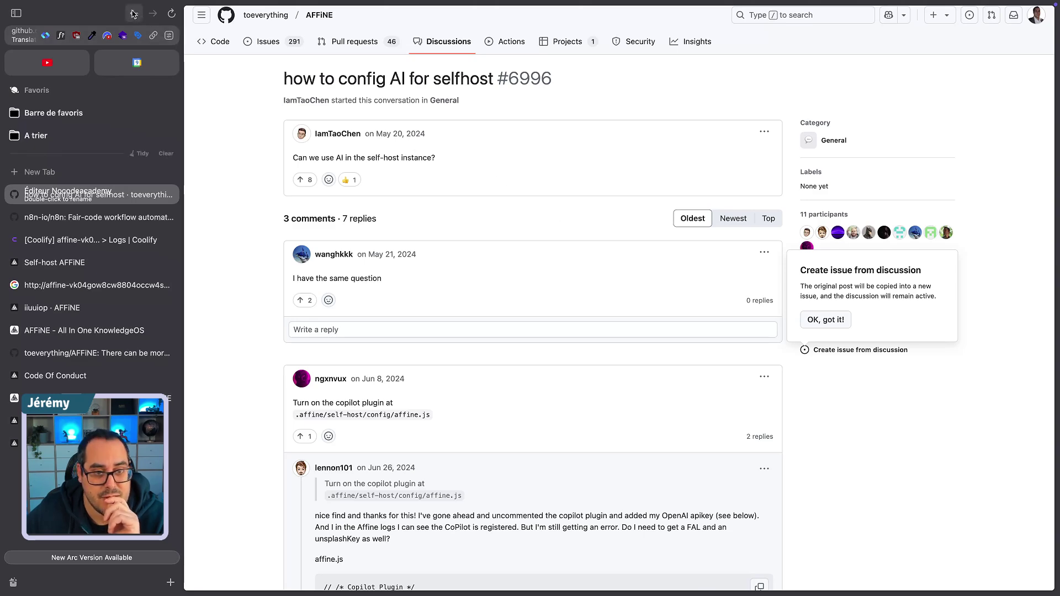
{"action": "scroll", "coordinate": [417, 315], "scroll_direction": "down", "scroll_amount": 3}
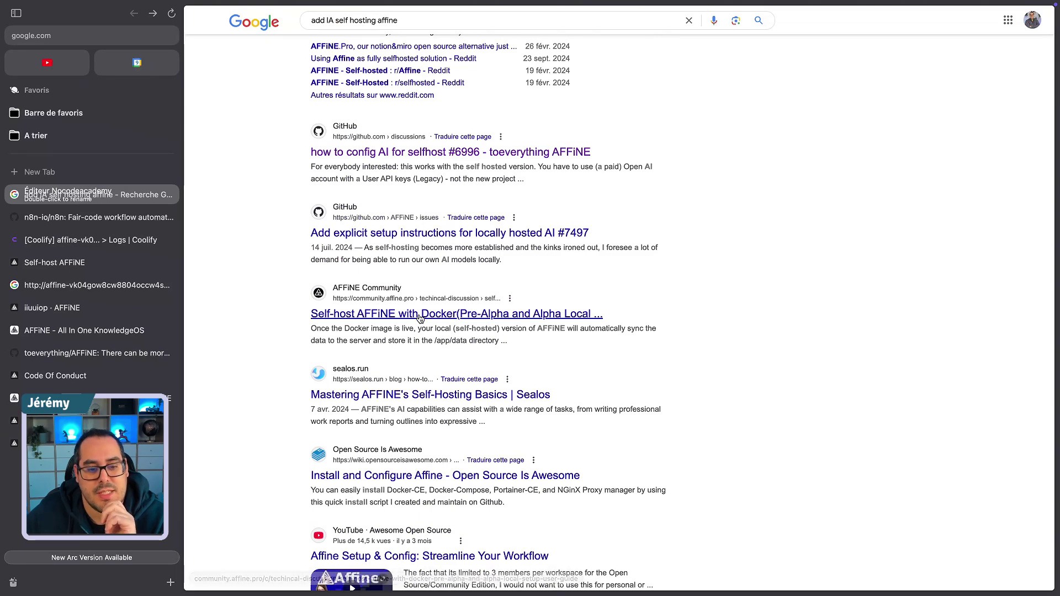
{"action": "right_click", "coordinate": [425, 238]}
{"action": "left_click", "coordinate": [430, 241]}
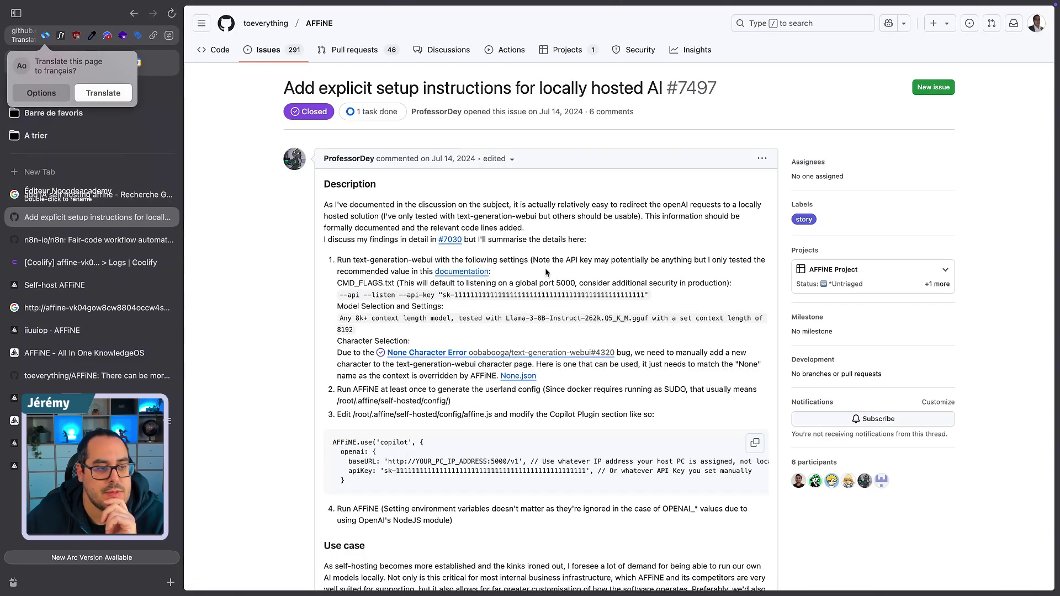
{"action": "scroll", "coordinate": [545, 270], "scroll_direction": "down", "scroll_amount": 3}
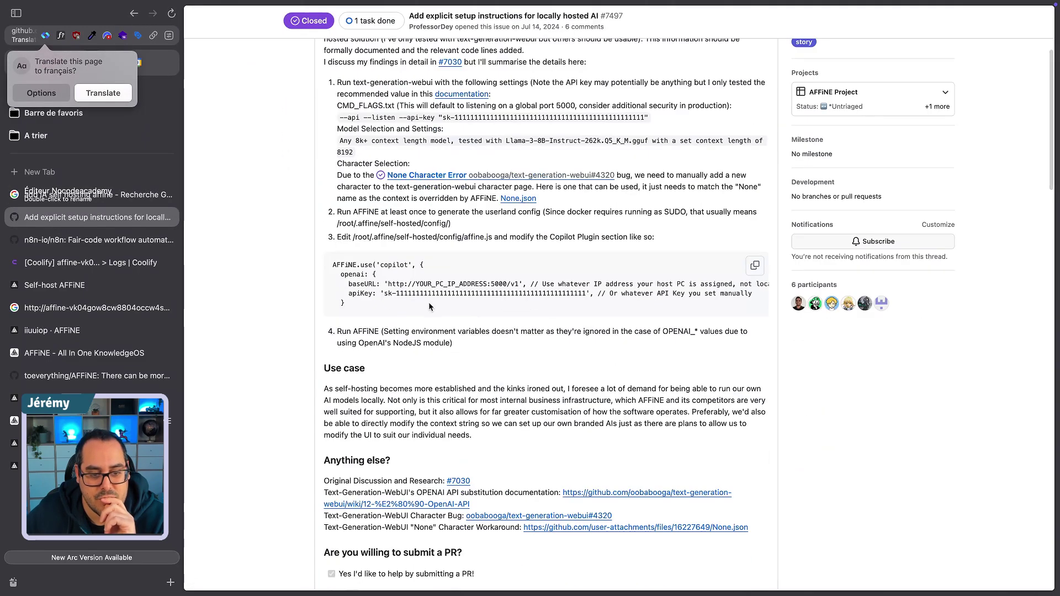
{"action": "scroll", "coordinate": [373, 303], "scroll_direction": "down", "scroll_amount": 3}
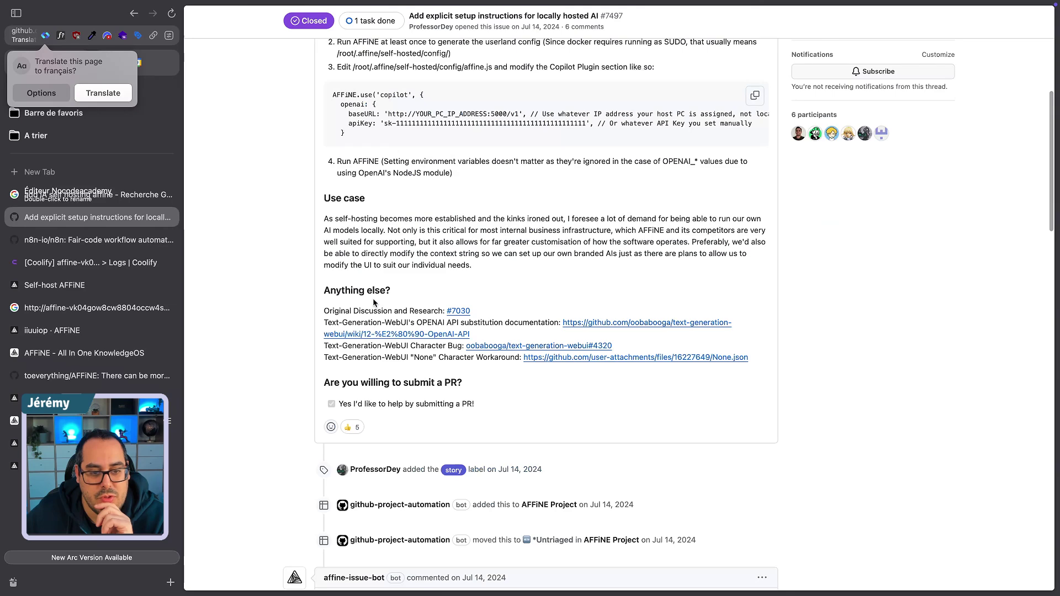
{"action": "scroll", "coordinate": [376, 304], "scroll_direction": "up", "scroll_amount": 6}
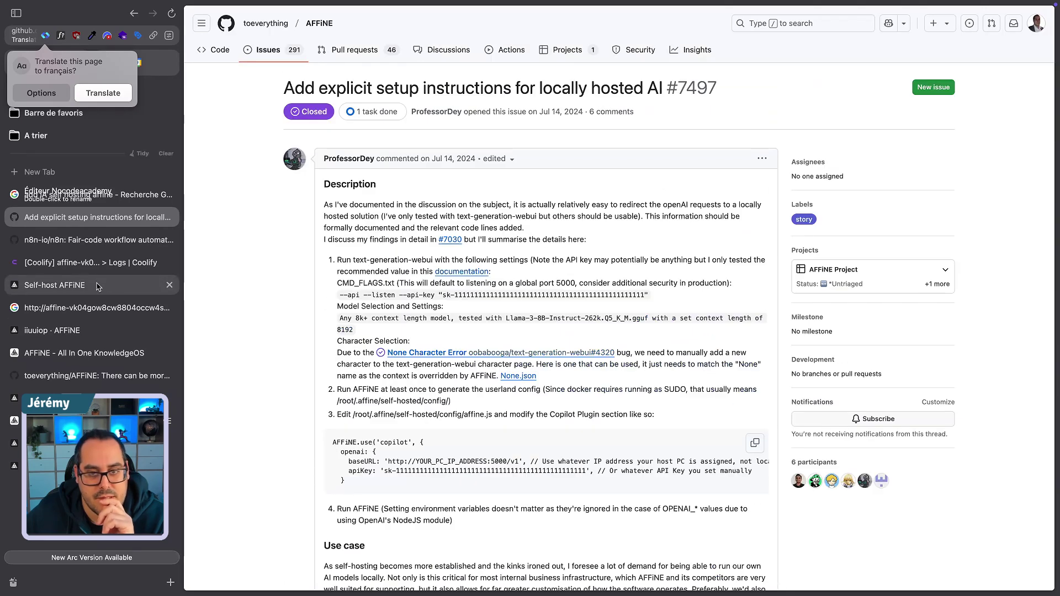
- Look through the open AFFiNE documentation, website and template pages for AI setup information, ending on GitHub issue #7497
{"action": "left_click", "coordinate": [71, 286]}
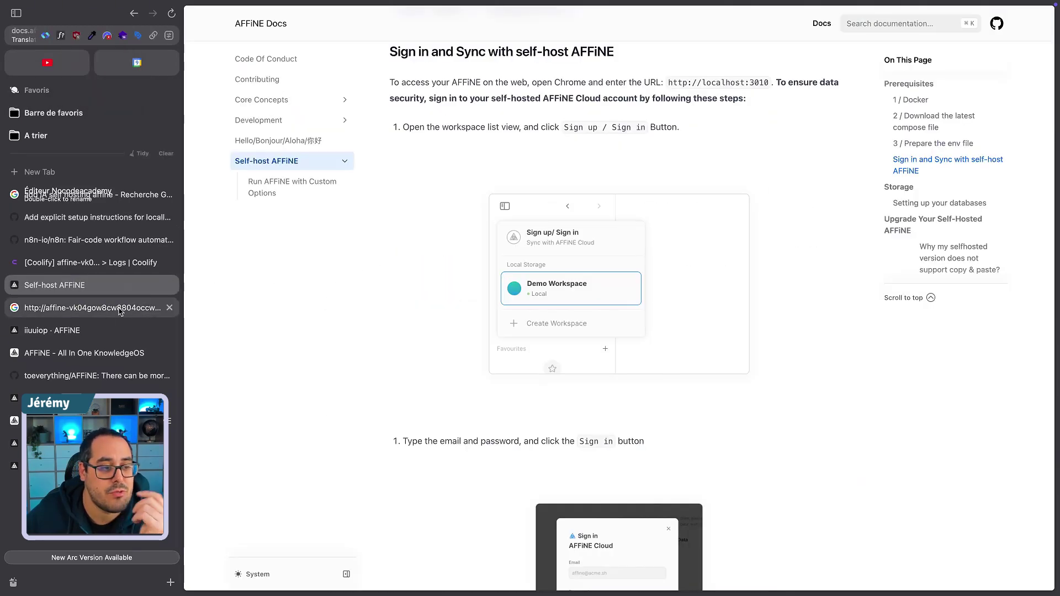
{"action": "left_click", "coordinate": [74, 218]}
{"action": "left_click", "coordinate": [84, 353]}
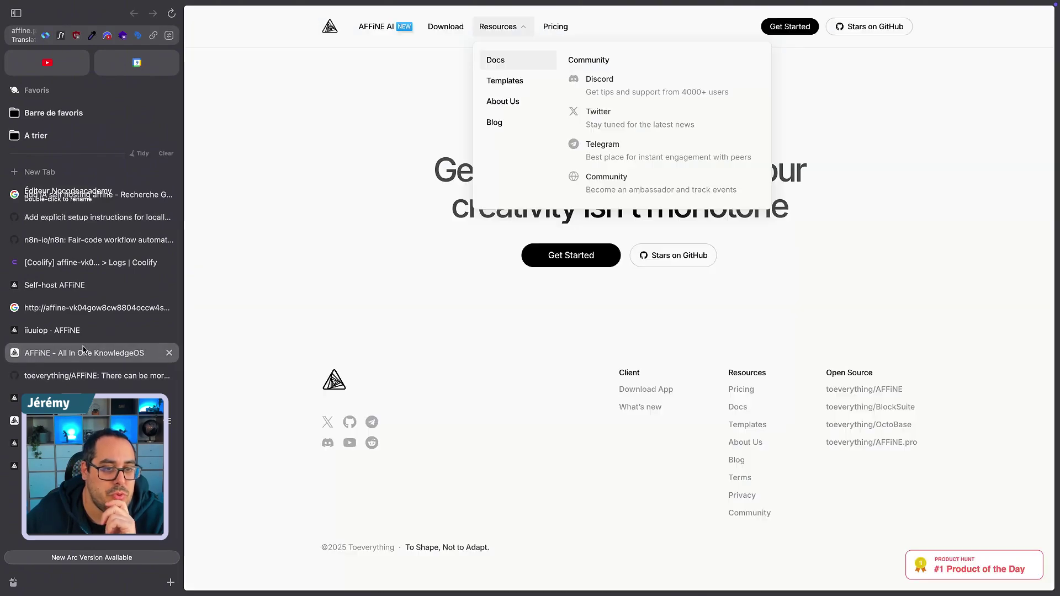
{"action": "left_click", "coordinate": [83, 421]}
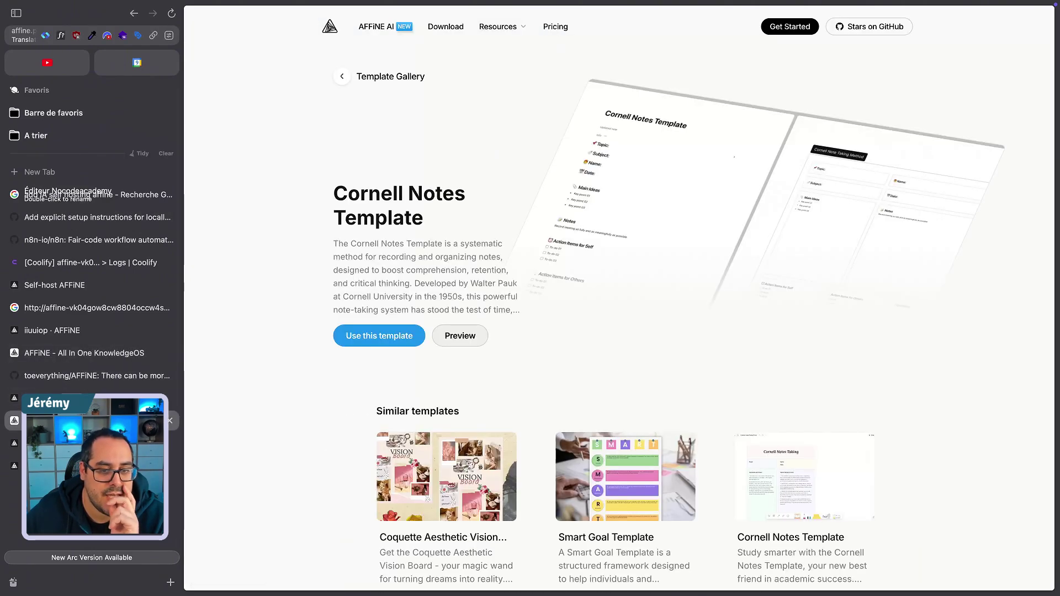
{"action": "left_click", "coordinate": [83, 465]}
{"action": "left_click", "coordinate": [54, 285]}
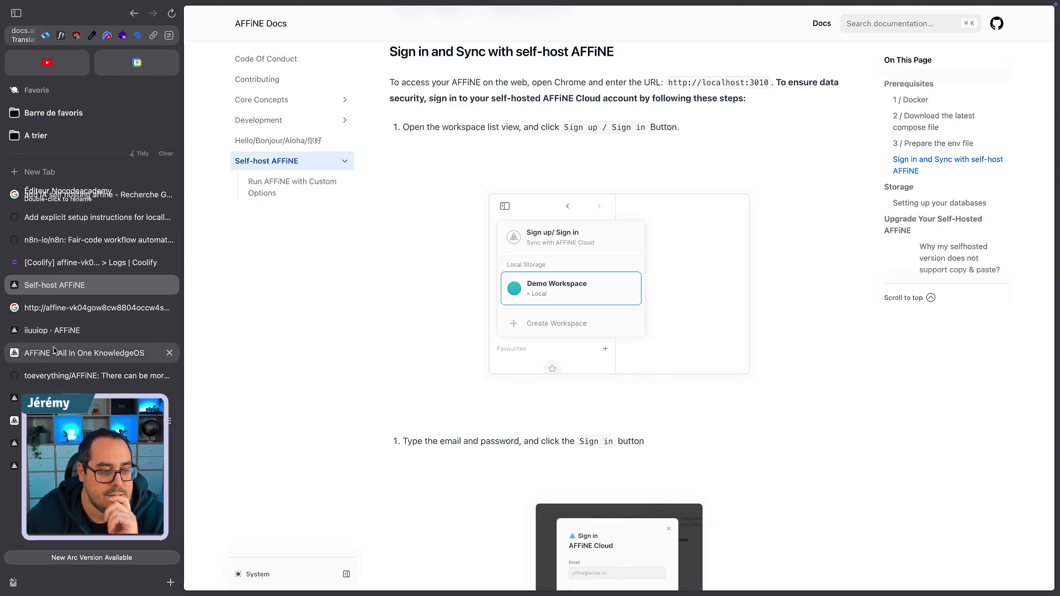
{"action": "left_click", "coordinate": [52, 239]}
{"action": "left_click", "coordinate": [50, 220]}
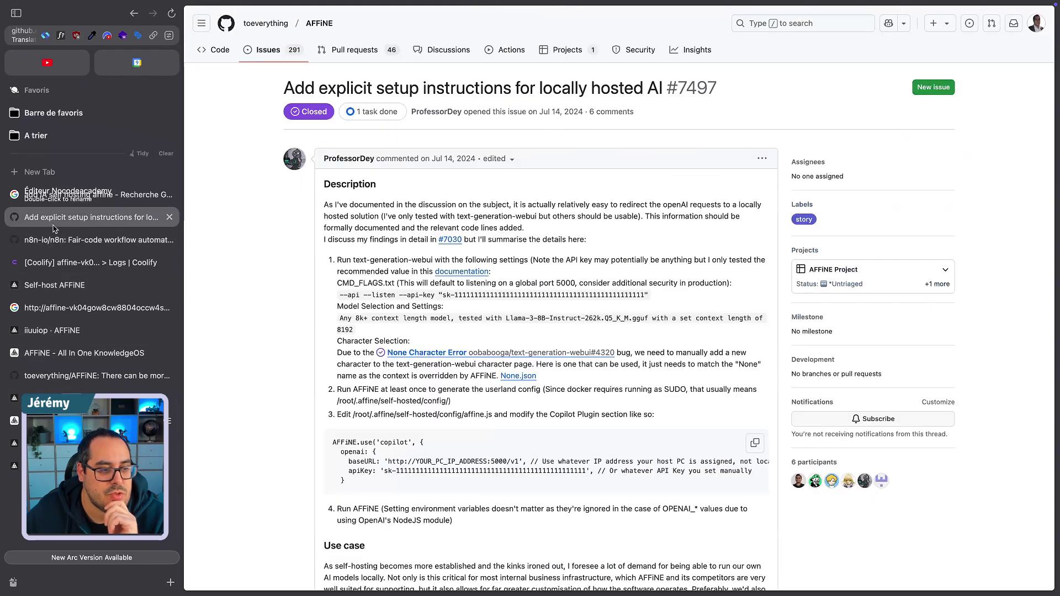
- Return to the iiuuiop document in AFFiNE and close its settings
{"action": "left_click", "coordinate": [52, 284]}
{"action": "left_click", "coordinate": [52, 307]}
{"action": "left_click", "coordinate": [53, 330]}
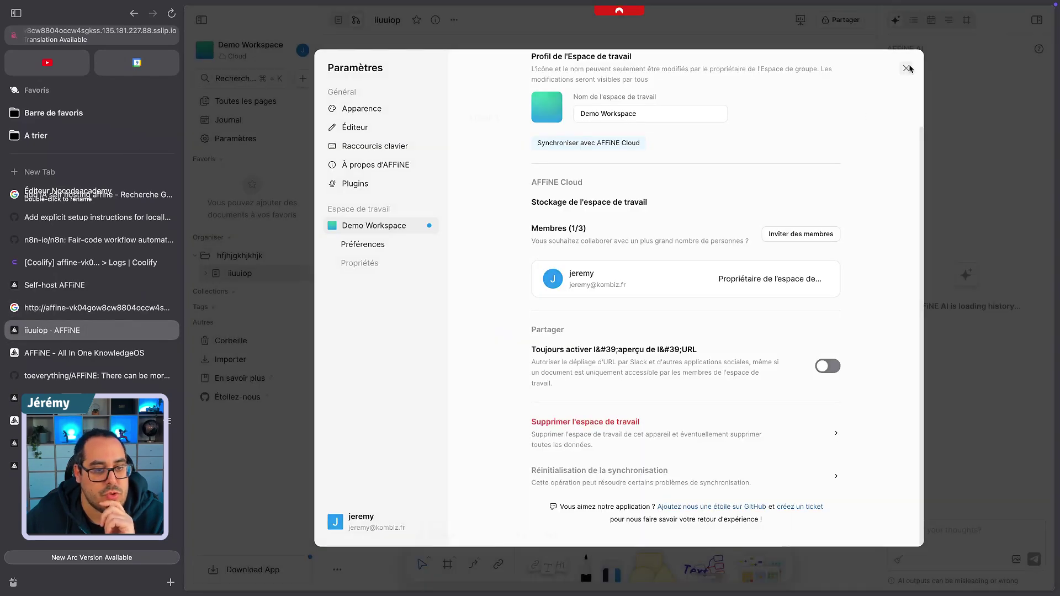
{"action": "left_click", "coordinate": [905, 68]}
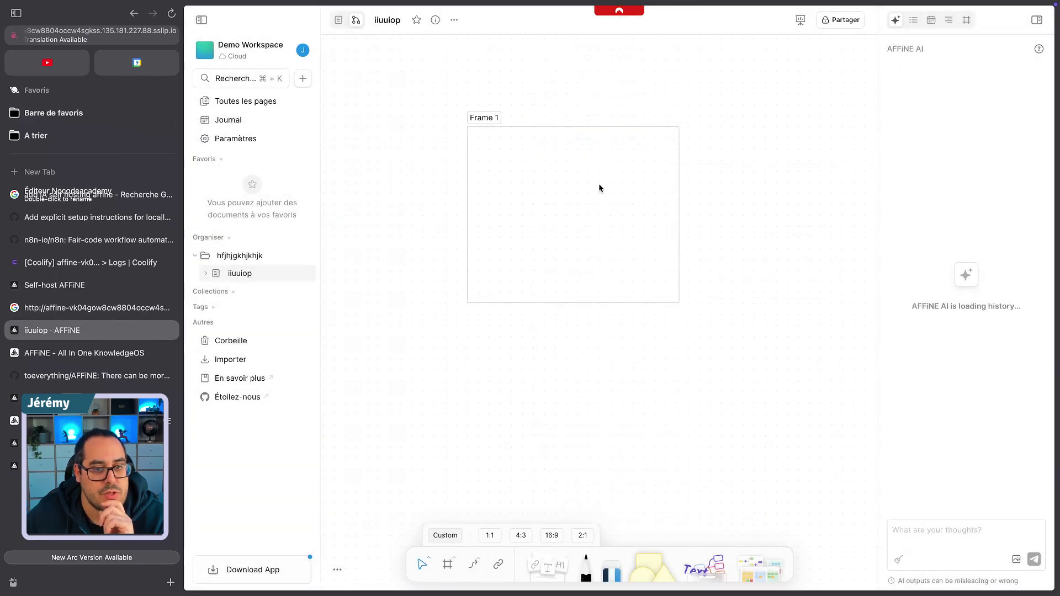
- Select Frame 1 on the canvas, bring up its Ask AI options and open the AI chat from there
{"action": "left_click", "coordinate": [537, 156]}
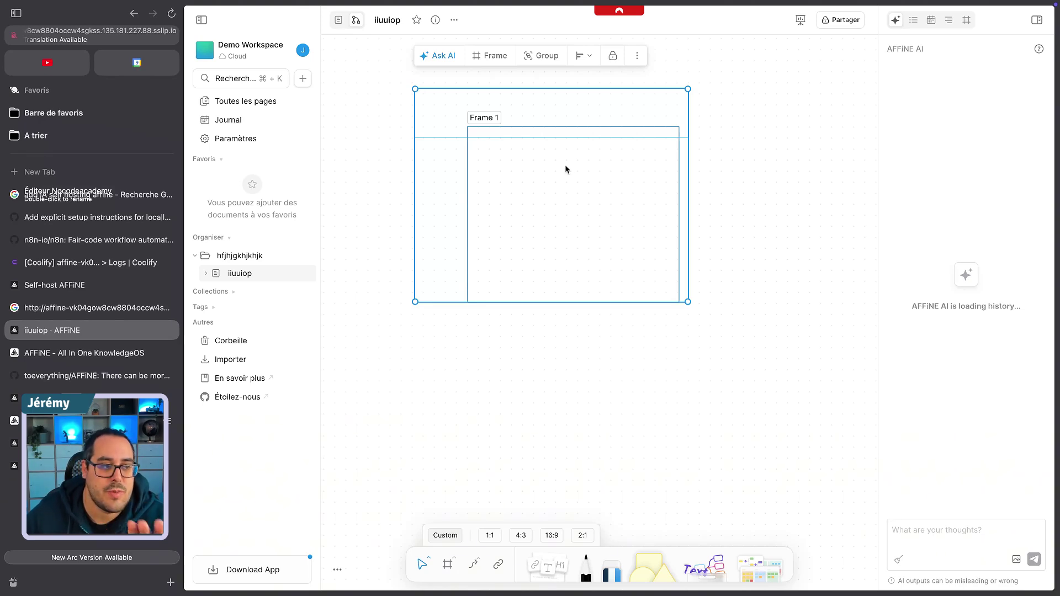
{"action": "left_click", "coordinate": [477, 104]}
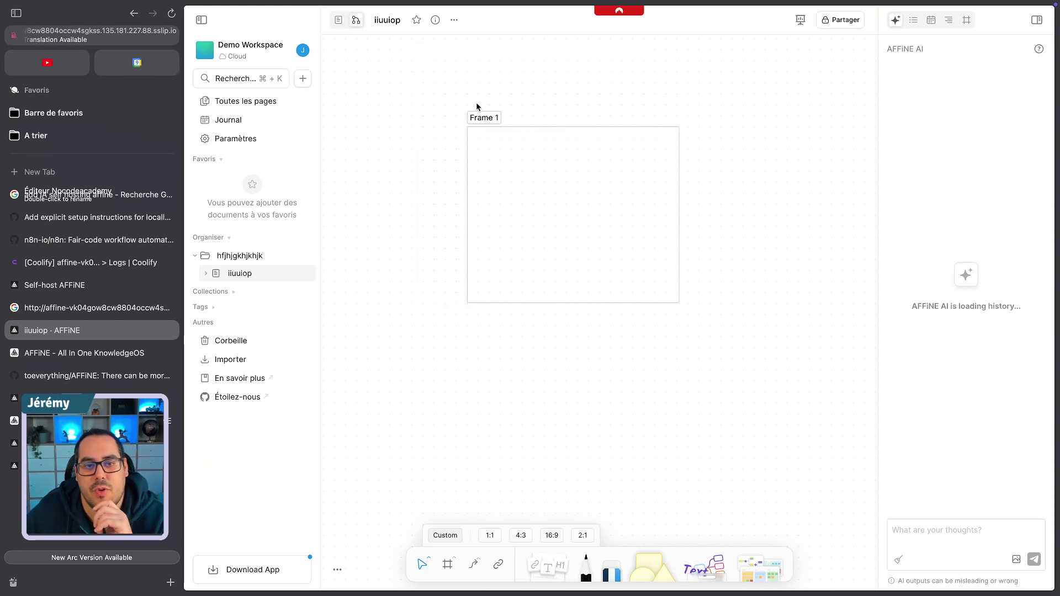
{"action": "left_click", "coordinate": [484, 117]}
{"action": "left_click", "coordinate": [490, 98]}
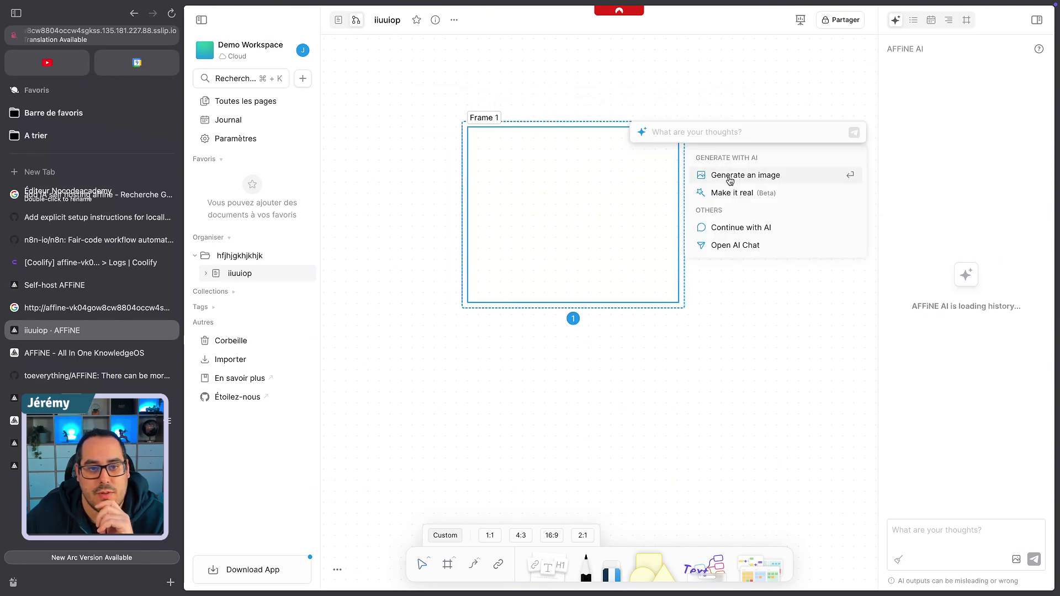
{"action": "left_click", "coordinate": [738, 248]}
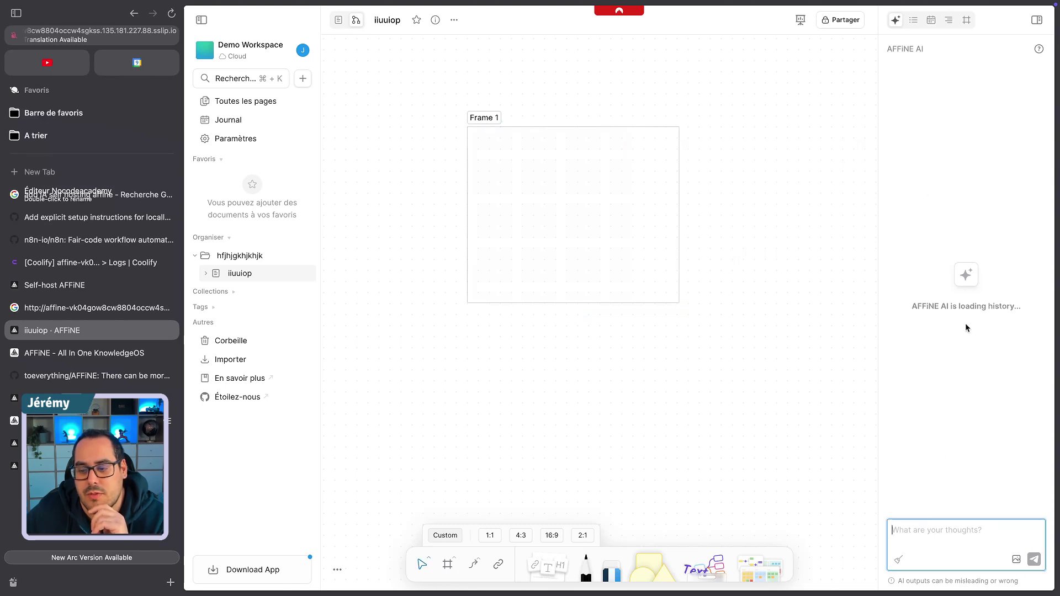
- Check the AI chat's help and image attachment options, cancelling the file selection
{"action": "left_click", "coordinate": [1039, 50]}
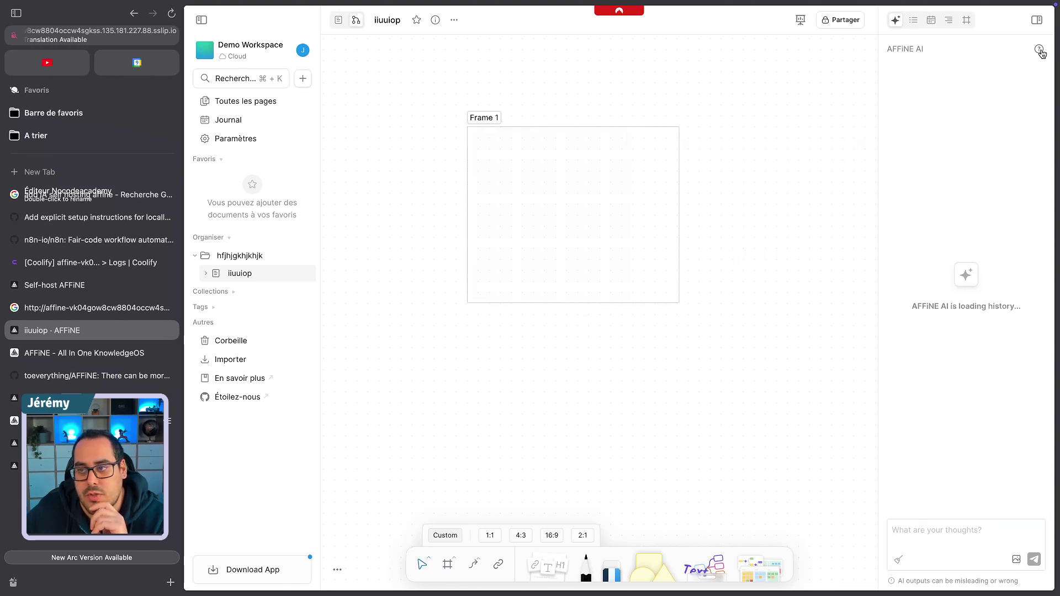
{"action": "left_click", "coordinate": [1017, 561]}
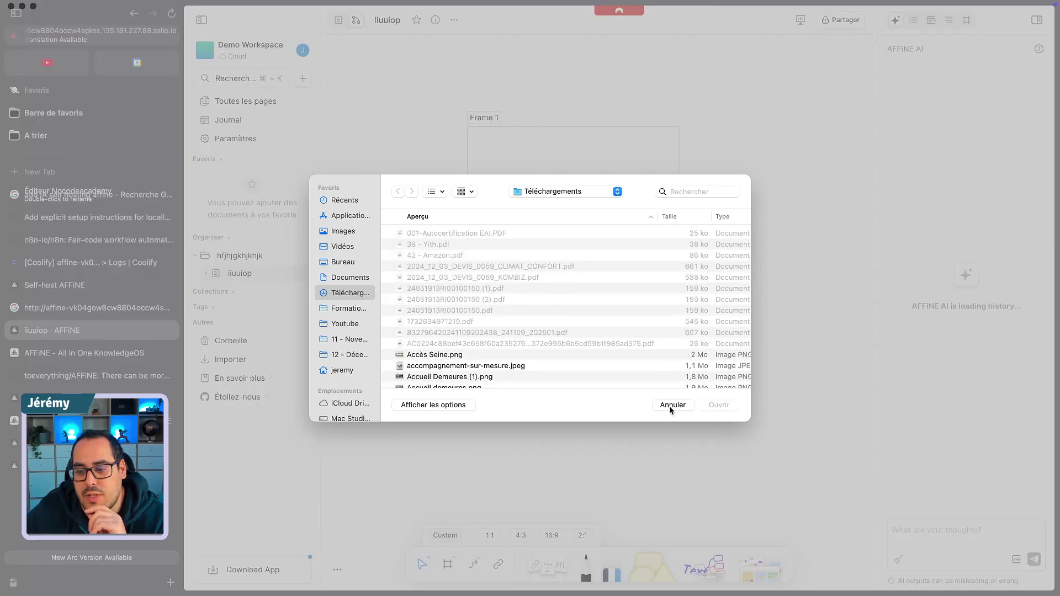
{"action": "left_click", "coordinate": [671, 407]}
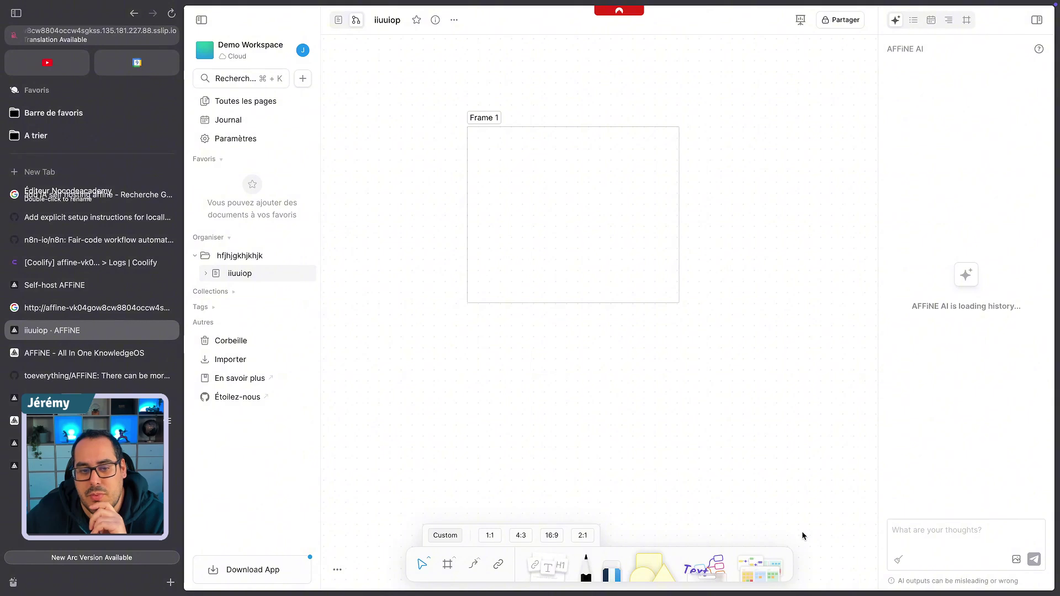